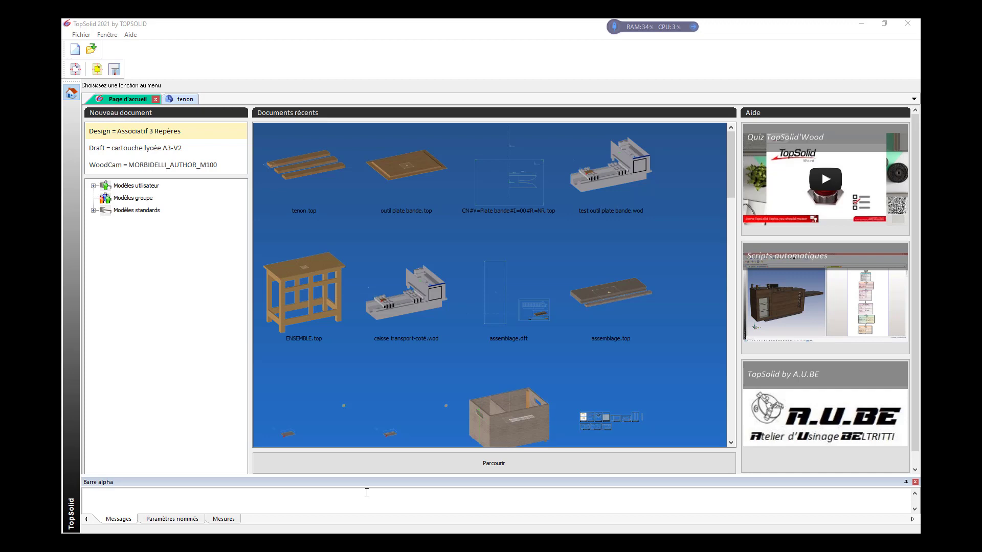
- Open the tenon document and identify pièce, pièce 2 and pièce 3 one after another in the assembly tree
{"action": "left_click", "coordinate": [183, 100]}
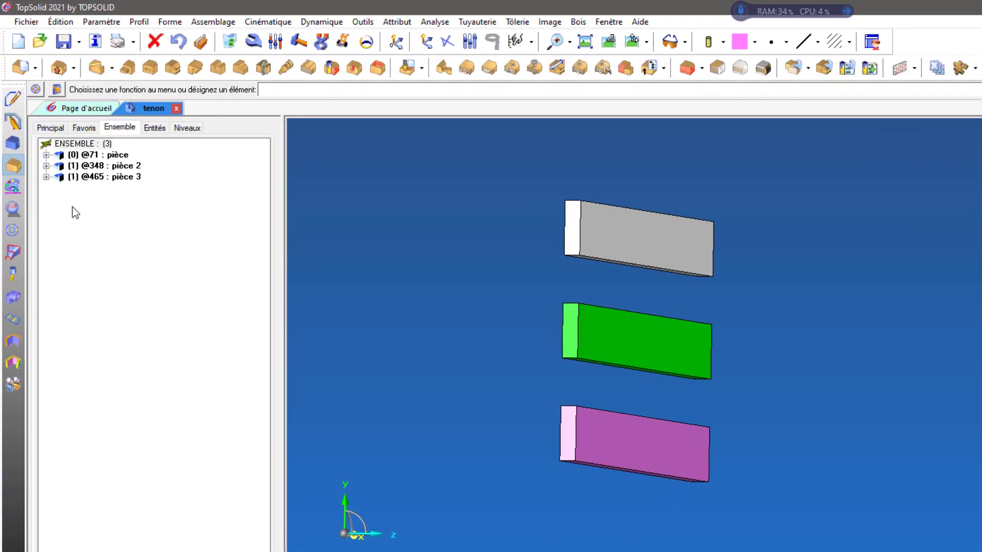
{"action": "left_click", "coordinate": [114, 154]}
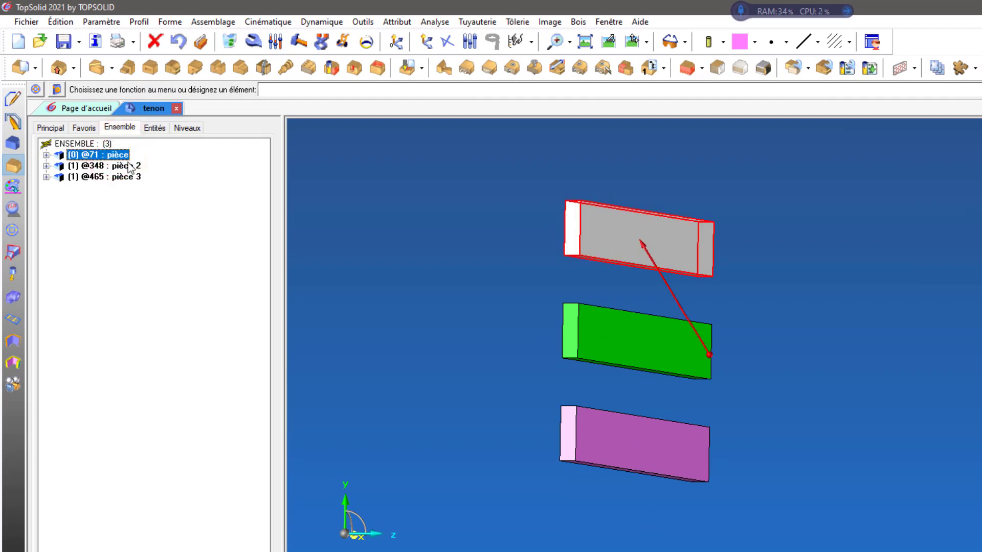
{"action": "left_click", "coordinate": [124, 168]}
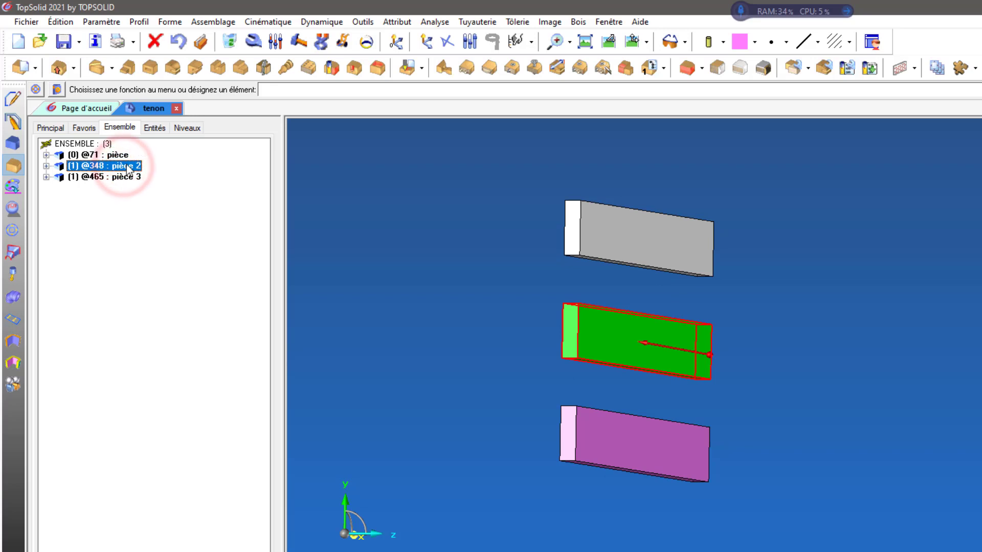
{"action": "left_click", "coordinate": [124, 178]}
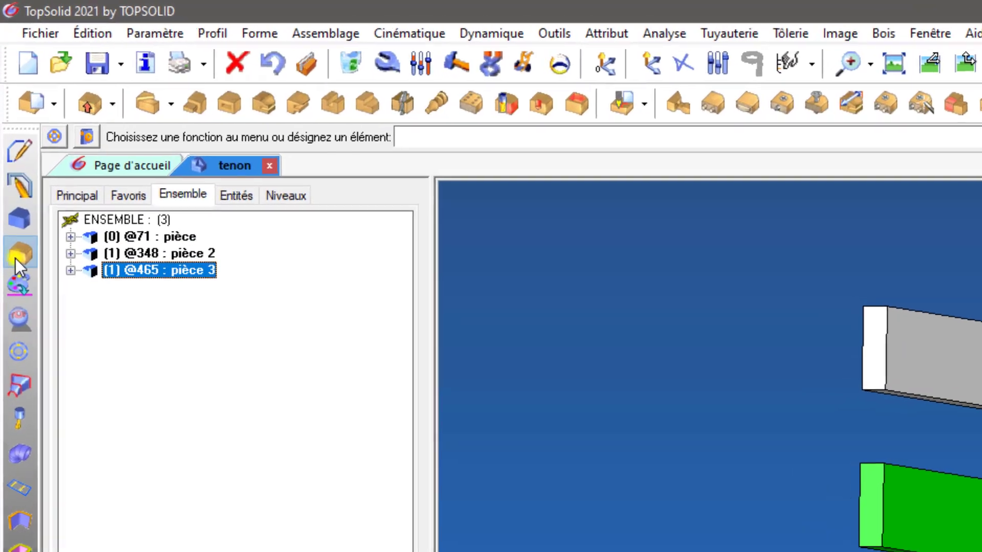
{"action": "left_click", "coordinate": [16, 258]}
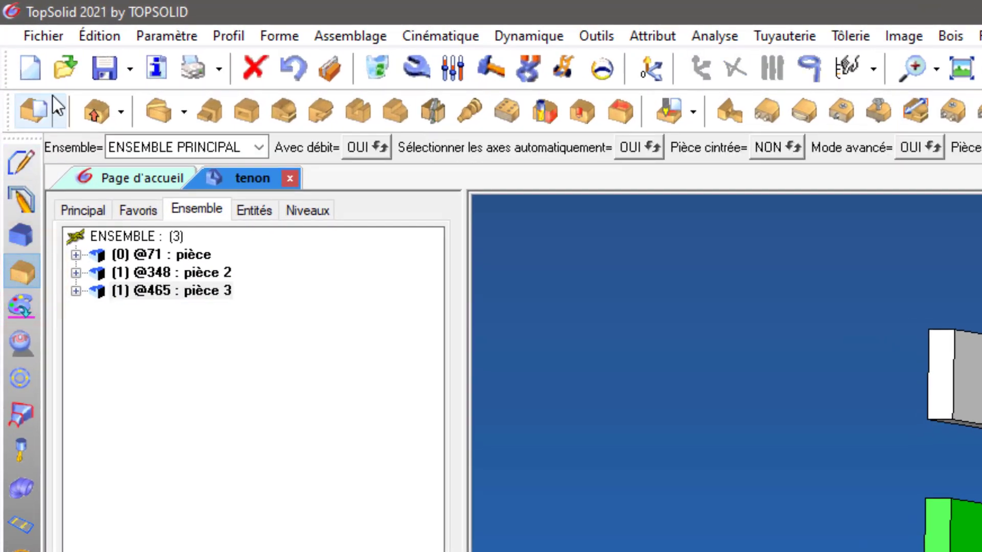
{"action": "left_click", "coordinate": [210, 111]}
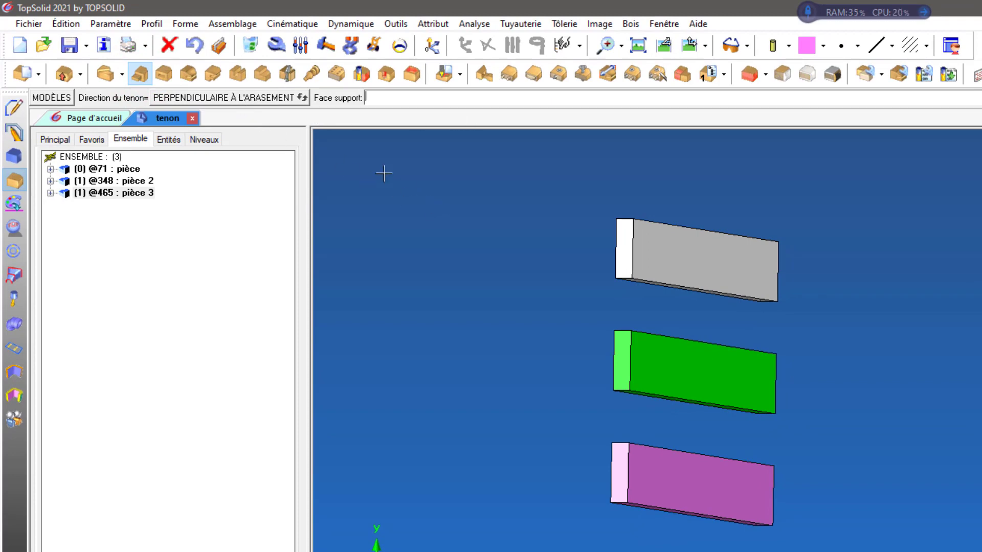
{"action": "left_click", "coordinate": [302, 98]}
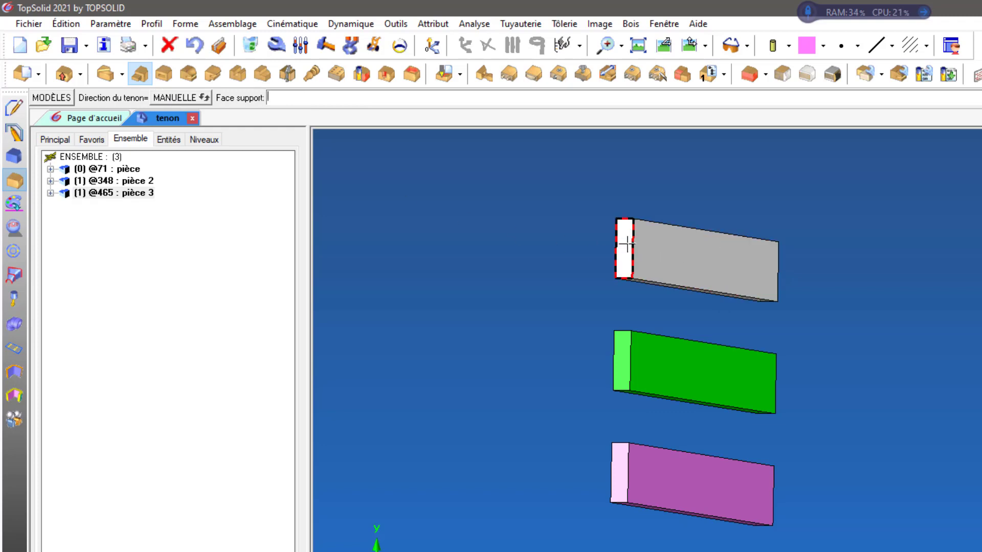
{"action": "middle_click_drag", "start_coordinate": [979, 271], "coordinate": [631, 266]}
{"action": "scroll", "coordinate": [971, 337], "scroll_direction": "down", "scroll_amount": 2}
{"action": "scroll", "coordinate": [971, 348], "scroll_direction": "down", "scroll_amount": 1}
{"action": "scroll", "coordinate": [572, 299], "scroll_direction": "up", "scroll_amount": 4}
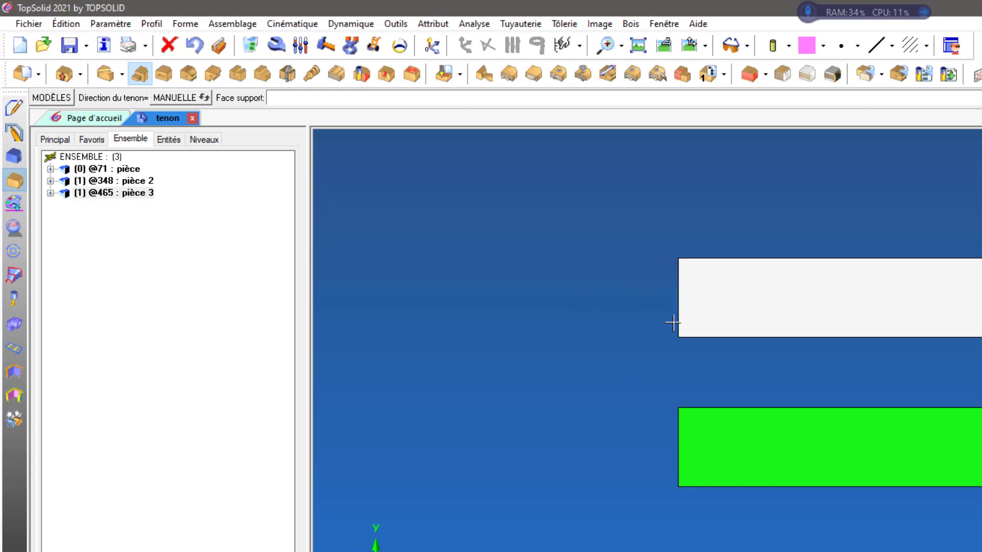
{"action": "scroll", "coordinate": [463, 220], "scroll_direction": "down", "scroll_amount": 2}
{"action": "left_click", "coordinate": [176, 98]}
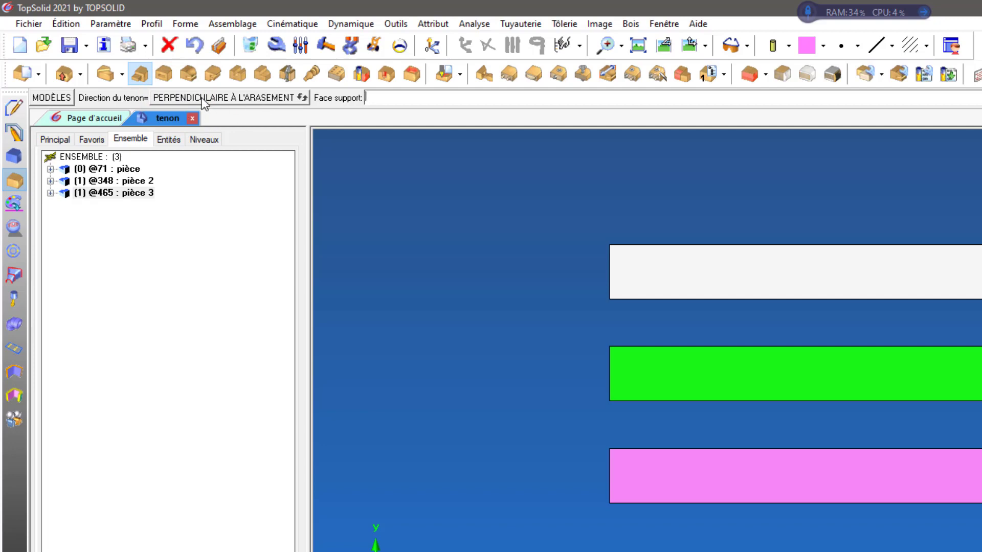
{"action": "left_click", "coordinate": [140, 75]}
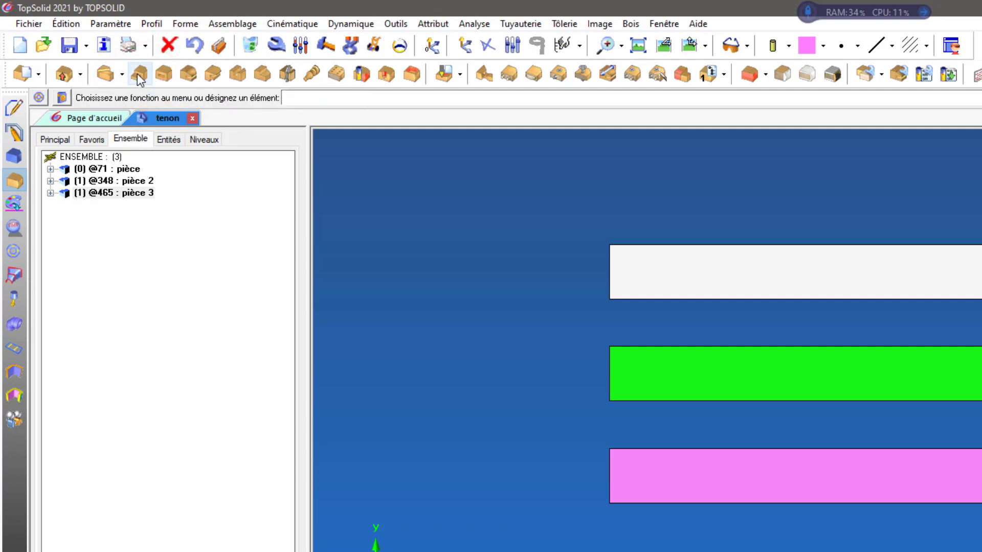
- Start a tenon with its direction perpendicular to the shoulder, using the grey part's end face as support face
{"action": "left_click", "coordinate": [139, 74]}
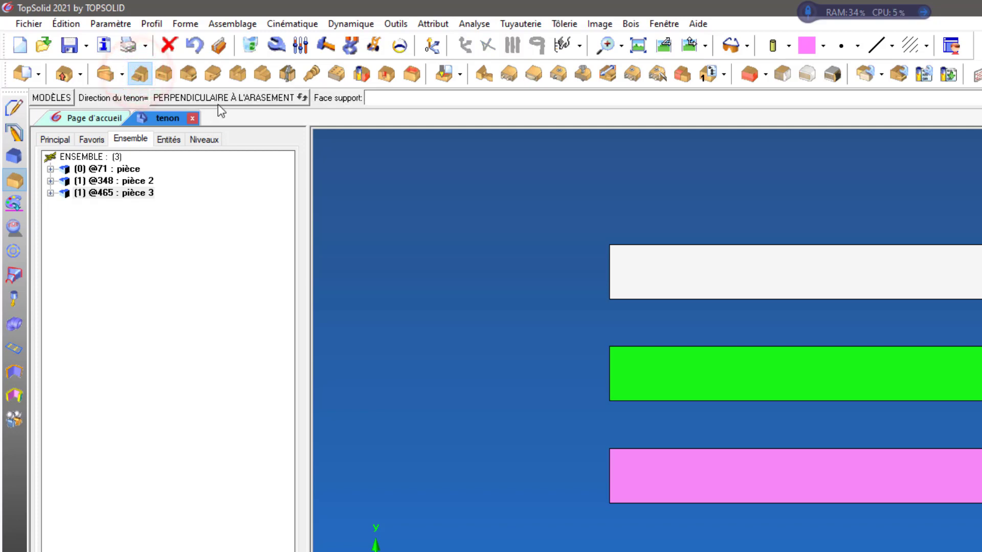
{"action": "left_click", "coordinate": [51, 98]}
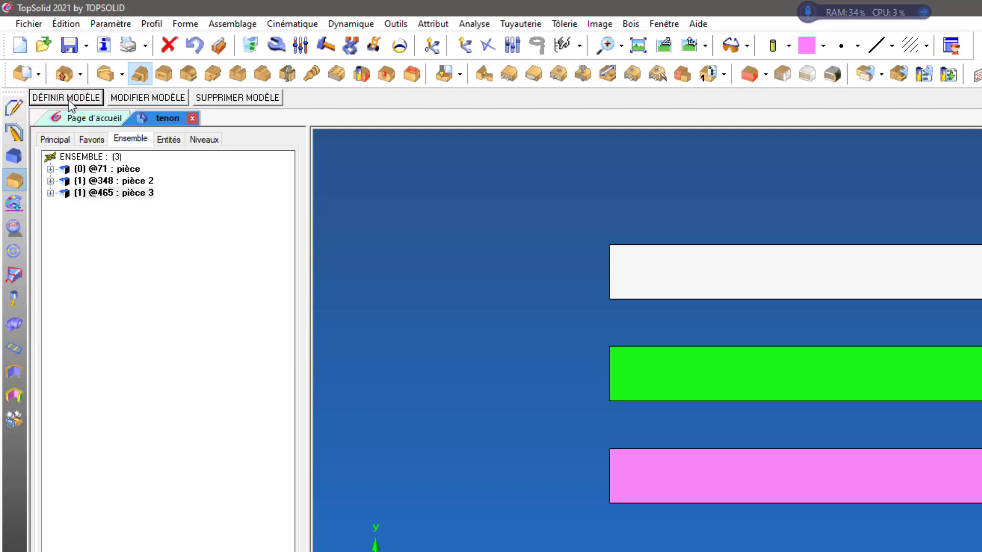
{"action": "left_click", "coordinate": [196, 46]}
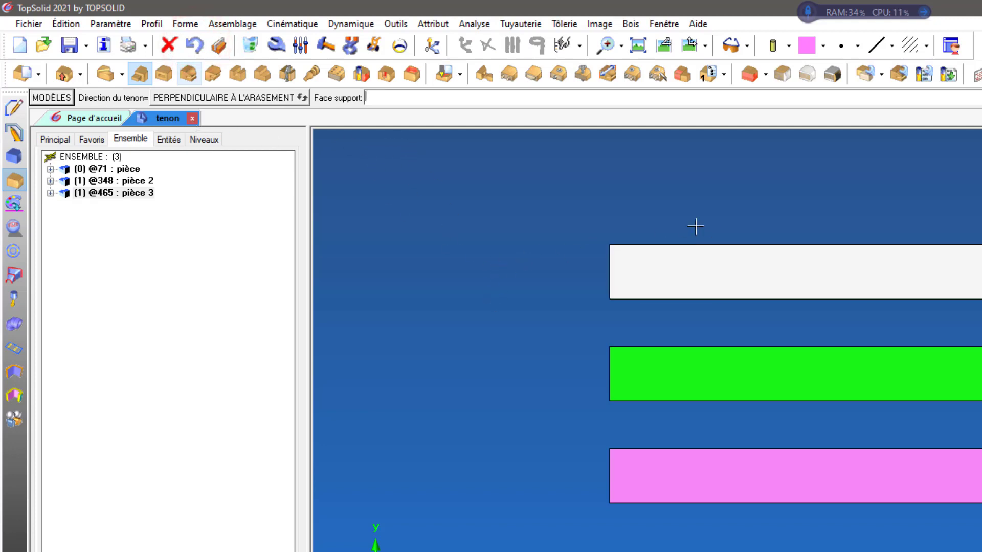
{"action": "middle_click_drag", "start_coordinate": [394, 248], "coordinate": [462, 236]}
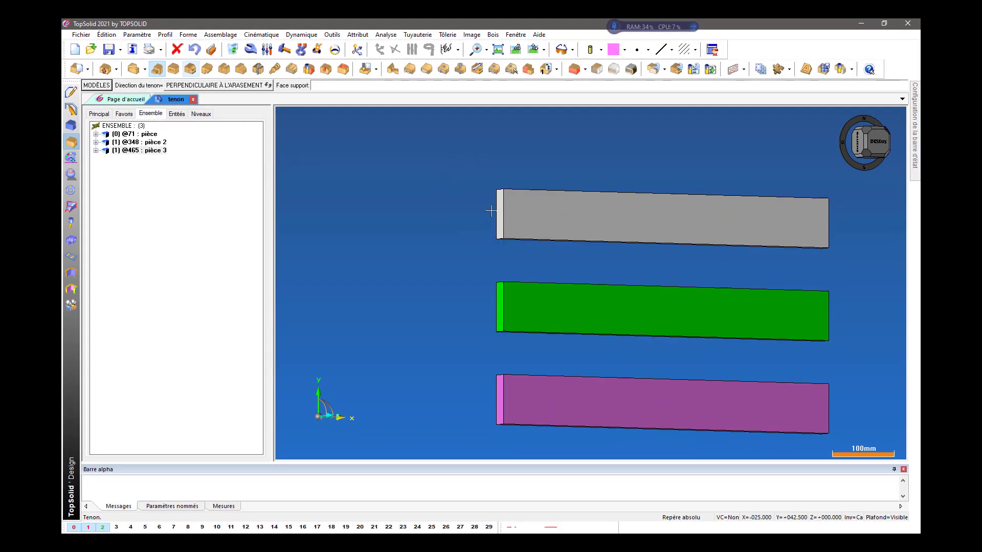
{"action": "mouse_move", "coordinate": [775, 277]}
{"action": "middle_mouse_down"}
{"action": "mouse_move", "coordinate": [805, 210]}
{"action": "mouse_move", "coordinate": [703, 241]}
{"action": "middle_mouse_up"}
{"action": "mouse_move", "coordinate": [395, 207]}
{"action": "middle_mouse_down"}
{"action": "mouse_move", "coordinate": [423, 202]}
{"action": "mouse_move", "coordinate": [422, 190]}
{"action": "middle_mouse_up"}
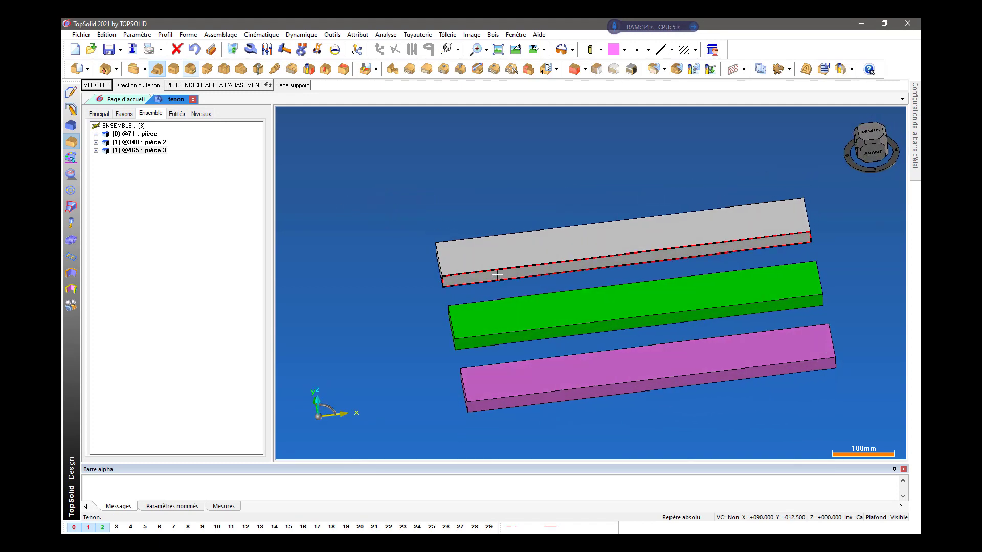
{"action": "mouse_move", "coordinate": [376, 226]}
{"action": "middle_mouse_down"}
{"action": "mouse_move", "coordinate": [396, 243]}
{"action": "mouse_move", "coordinate": [415, 234]}
{"action": "middle_mouse_up"}
{"action": "scroll", "coordinate": [398, 296], "scroll_direction": "up", "scroll_amount": 2}
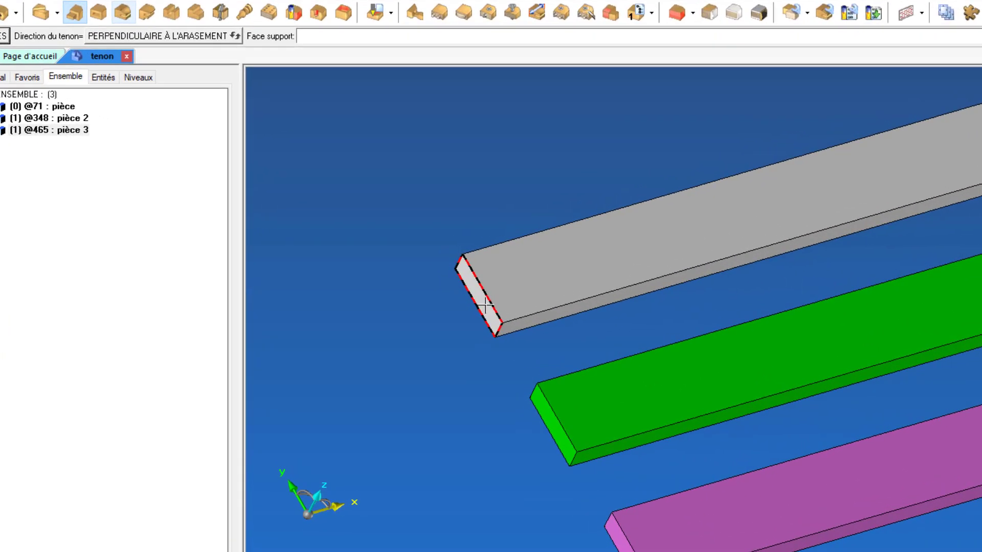
{"action": "left_click", "coordinate": [441, 272]}
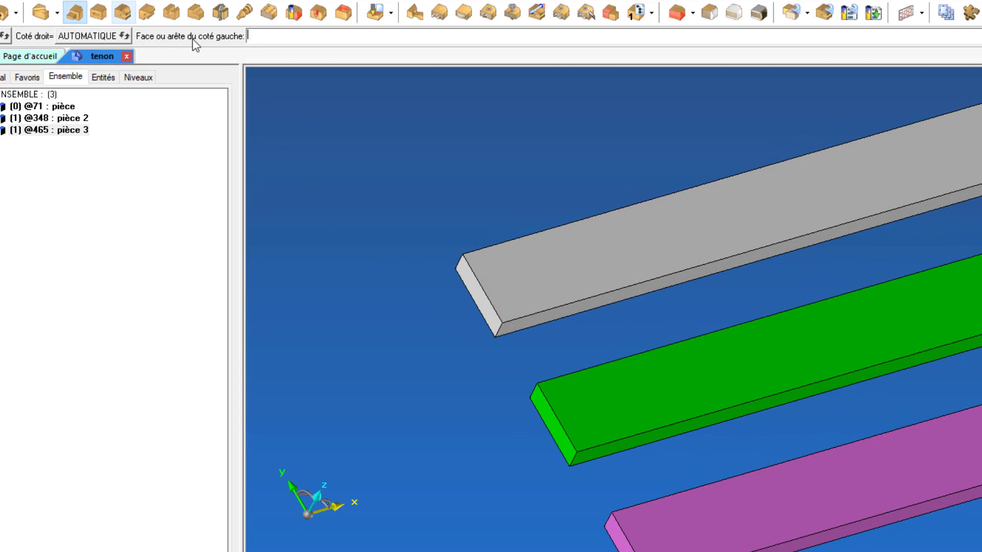
- Reference the tenon's left side on the far short edge of the grey part's end and its bottom on the broad face
{"action": "scroll", "coordinate": [378, 325], "scroll_direction": "up", "scroll_amount": 1}
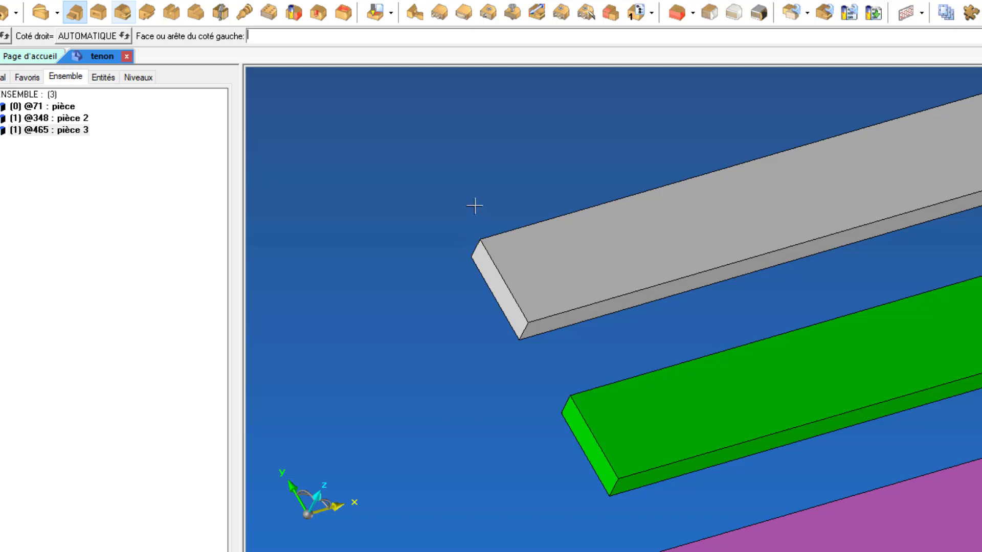
{"action": "left_click", "coordinate": [480, 252]}
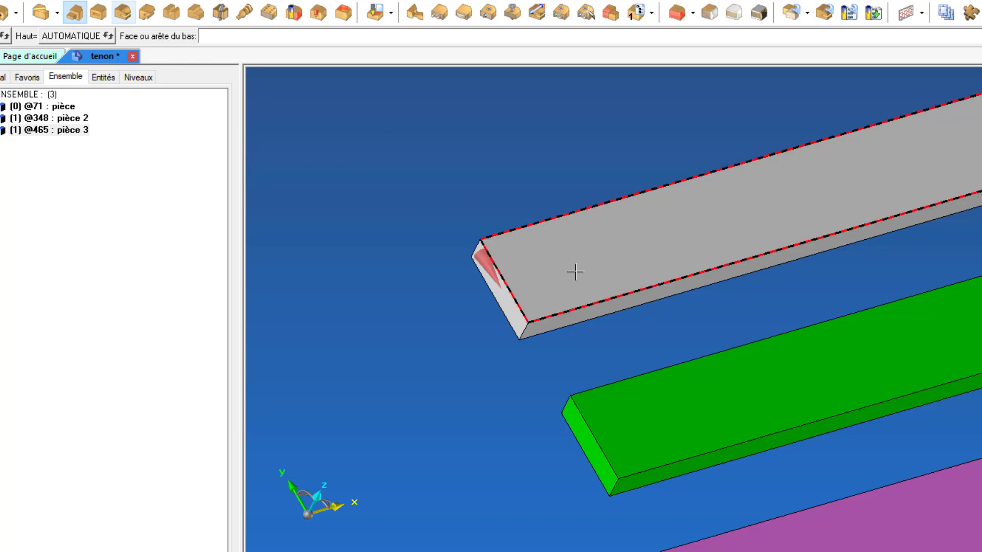
{"action": "left_click", "coordinate": [560, 270]}
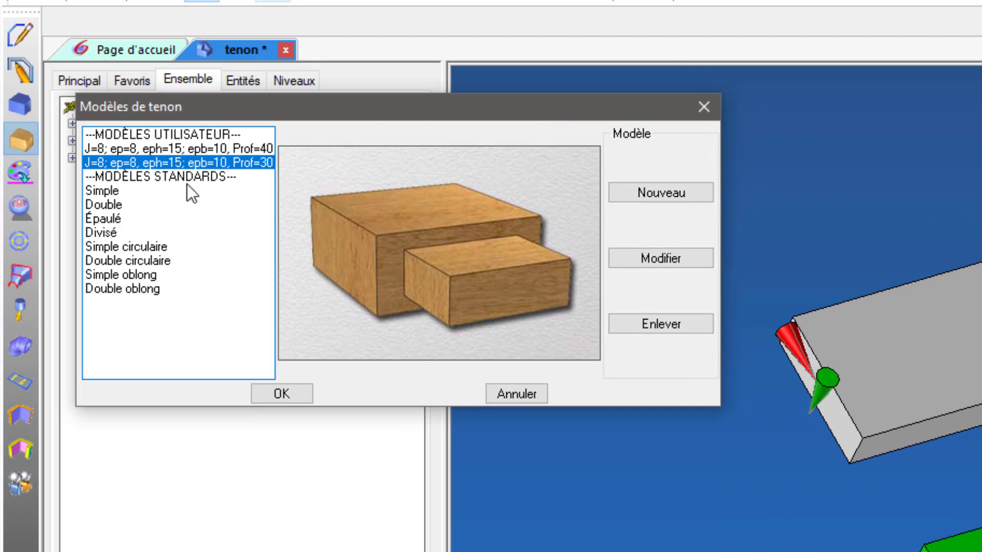
- Compare the available tenon models, from the two user models through the standard ones from Simple to Double oblong
{"action": "left_click", "coordinate": [102, 149]}
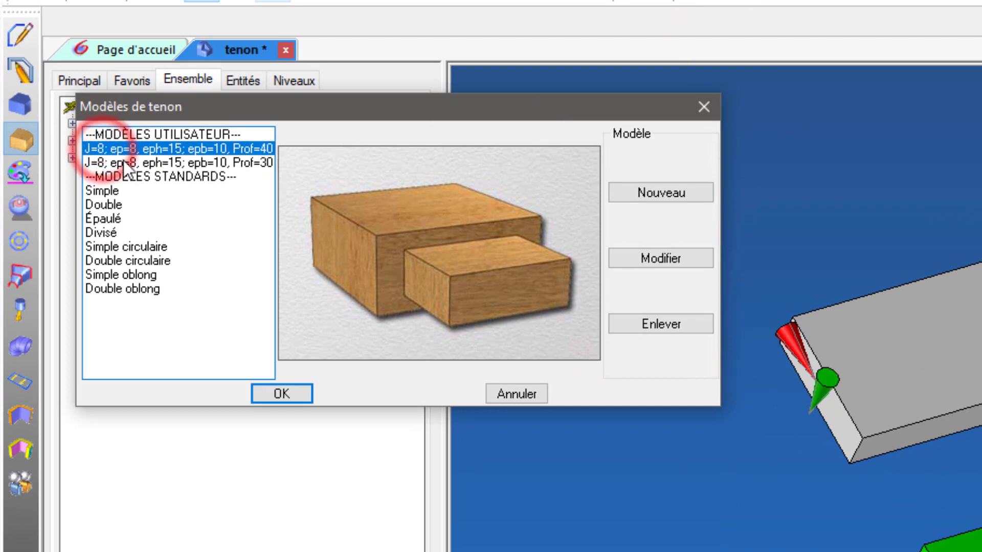
{"action": "left_click", "coordinate": [127, 156]}
{"action": "left_click", "coordinate": [135, 144]}
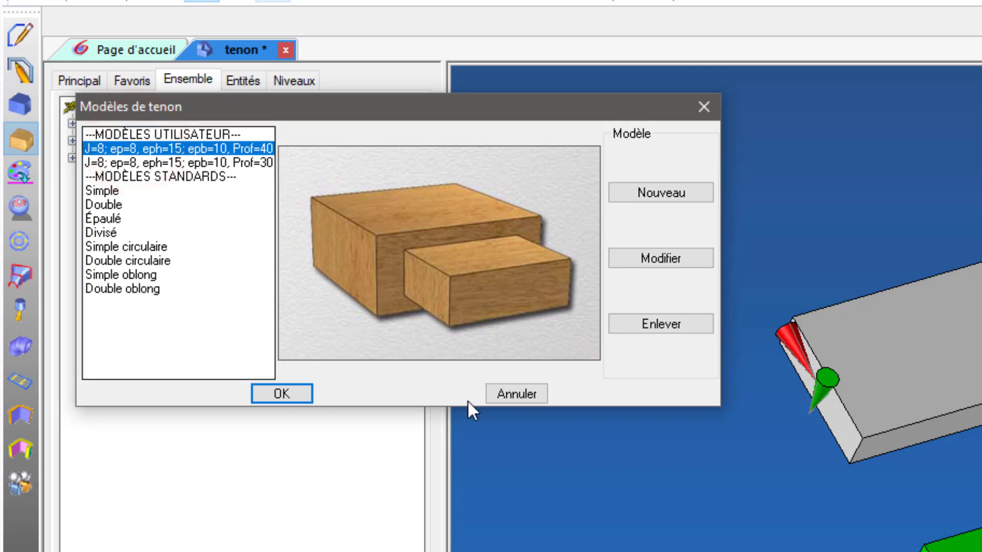
{"action": "left_click", "coordinate": [144, 164]}
{"action": "left_click", "coordinate": [145, 148]}
{"action": "left_click", "coordinate": [137, 176]}
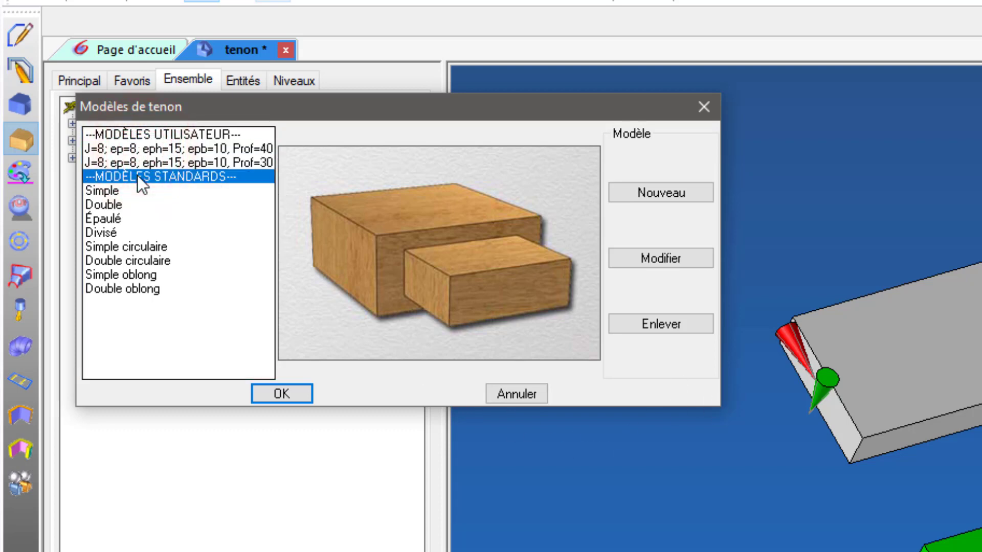
{"action": "left_click", "coordinate": [103, 190]}
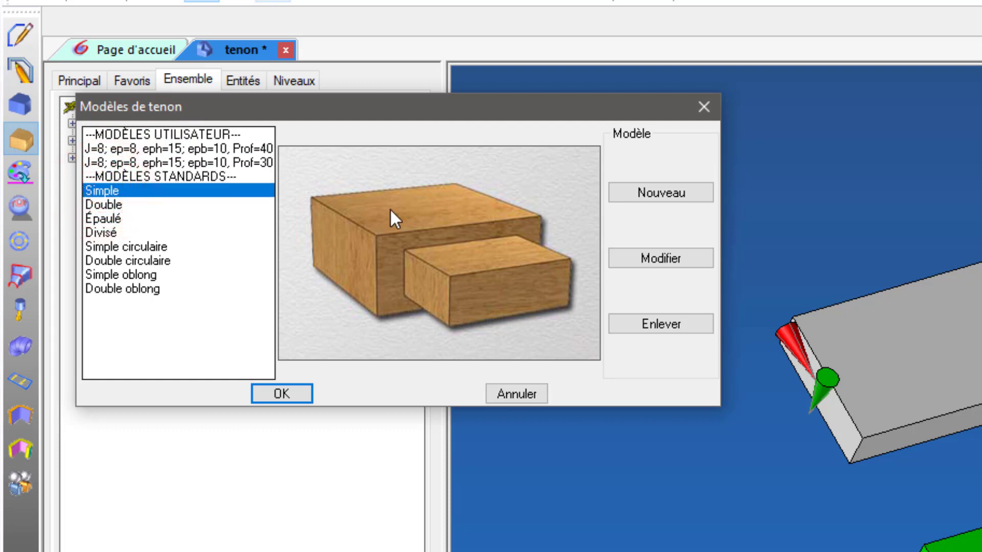
{"action": "left_click", "coordinate": [108, 203]}
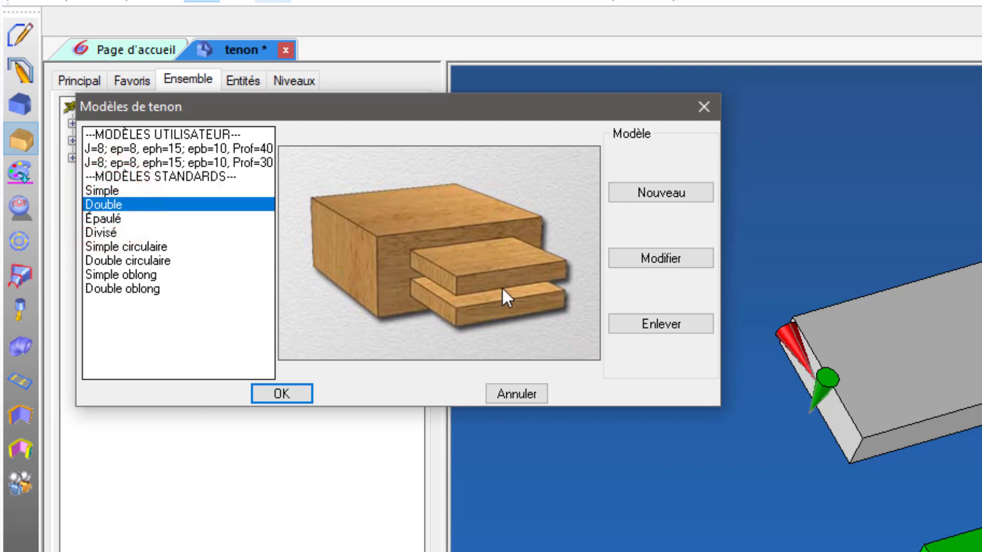
{"action": "left_click", "coordinate": [104, 219]}
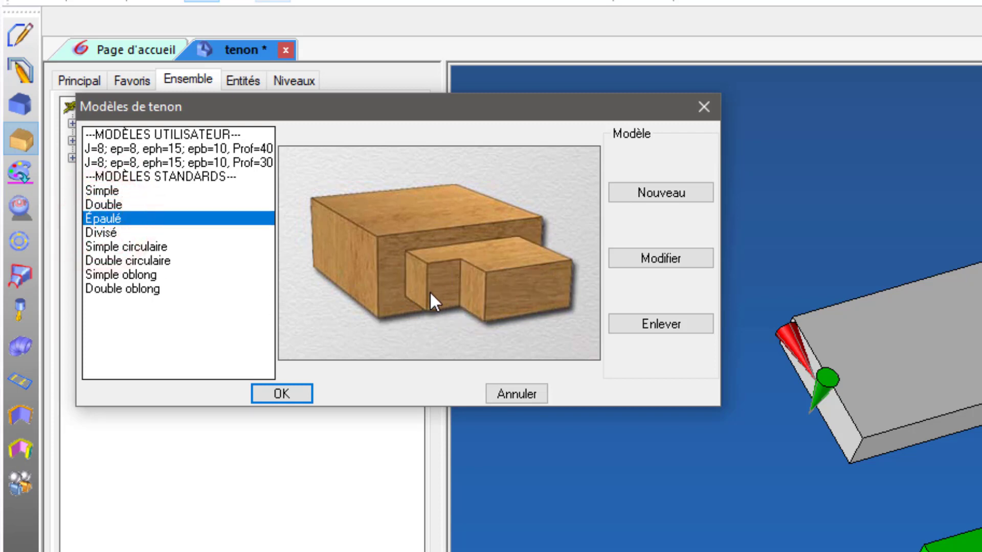
{"action": "left_click", "coordinate": [105, 234]}
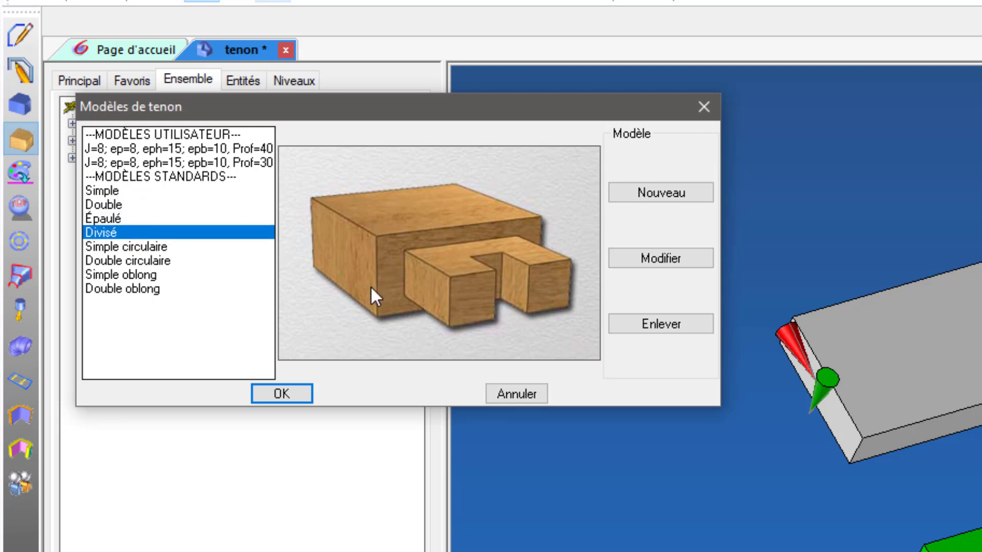
{"action": "left_click", "coordinate": [124, 246]}
{"action": "left_click", "coordinate": [121, 262]}
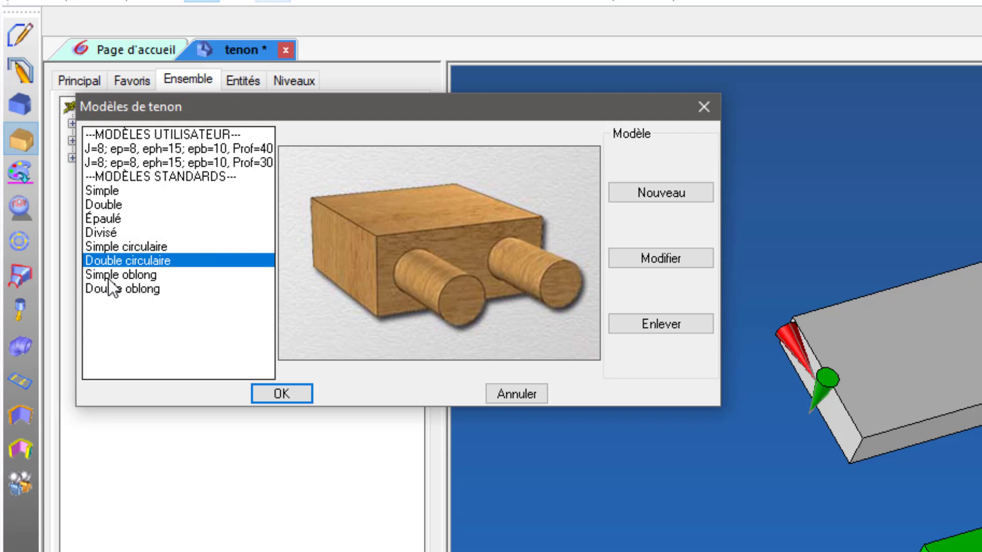
{"action": "left_click", "coordinate": [109, 276]}
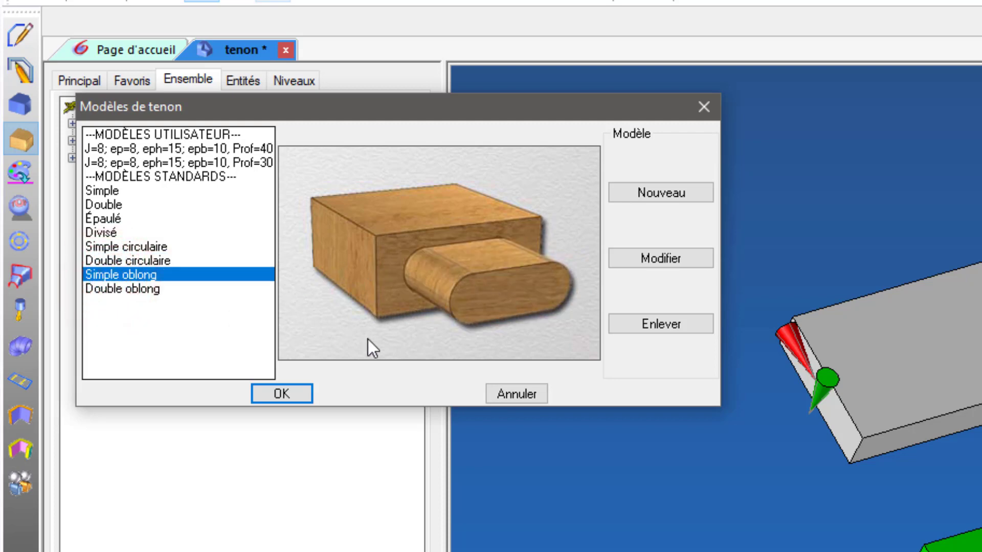
{"action": "left_click", "coordinate": [132, 296]}
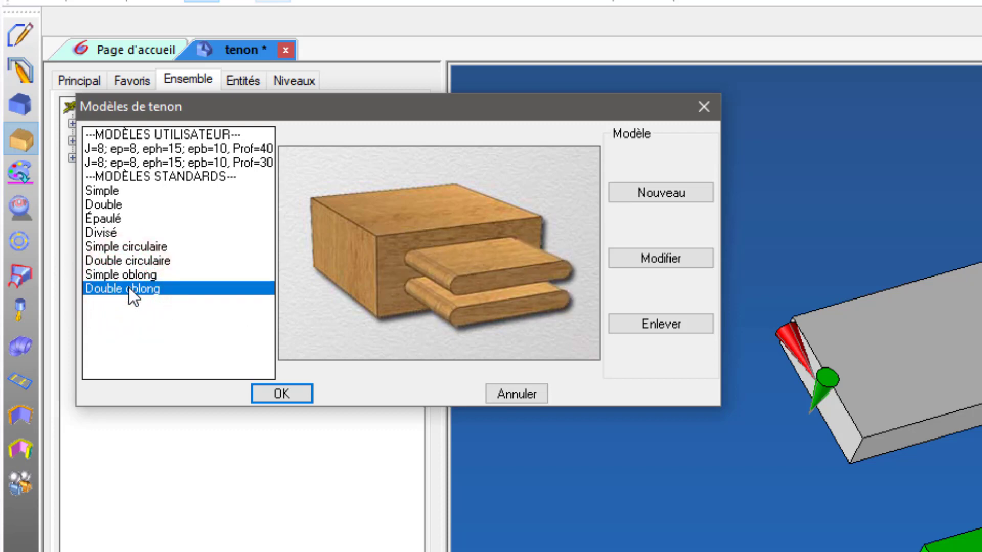
- Choose the standard Simple tenon model and move its settings dialog clear of the grey part's end
{"action": "left_click", "coordinate": [117, 190]}
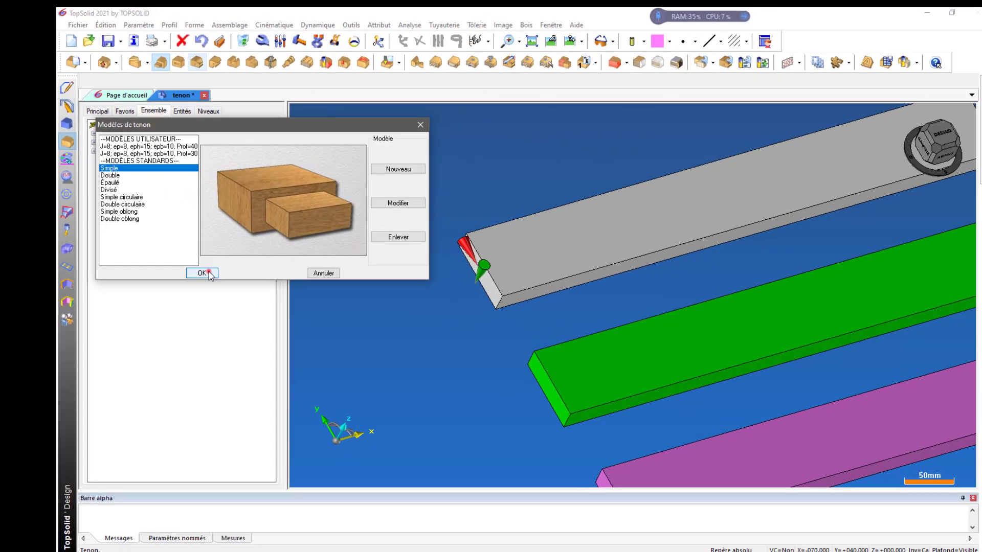
{"action": "left_click", "coordinate": [281, 393]}
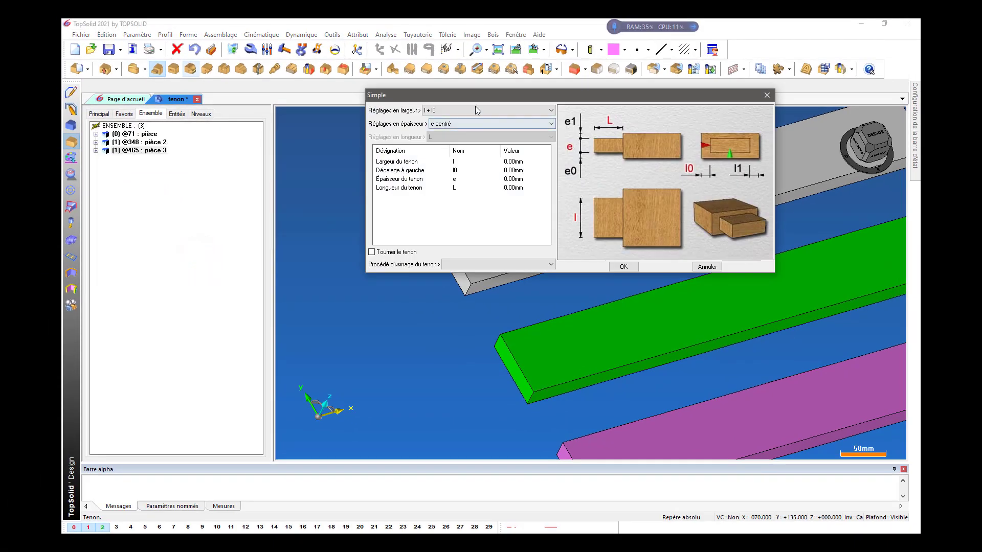
{"action": "left_click_drag", "start_coordinate": [470, 97], "coordinate": [266, 64]}
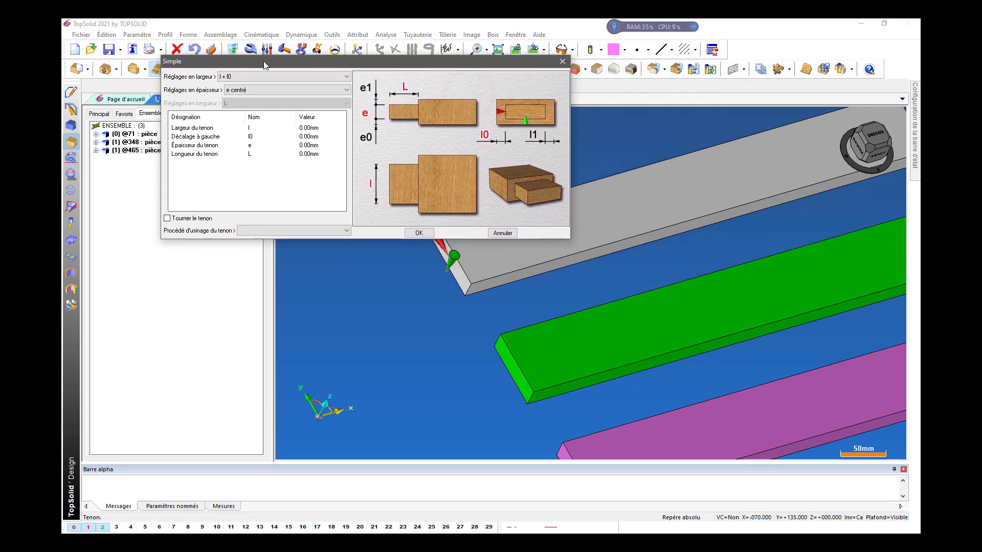
{"action": "scroll", "coordinate": [615, 367], "scroll_direction": "down", "scroll_amount": 2}
{"action": "scroll", "coordinate": [479, 261], "scroll_direction": "up", "scroll_amount": 3}
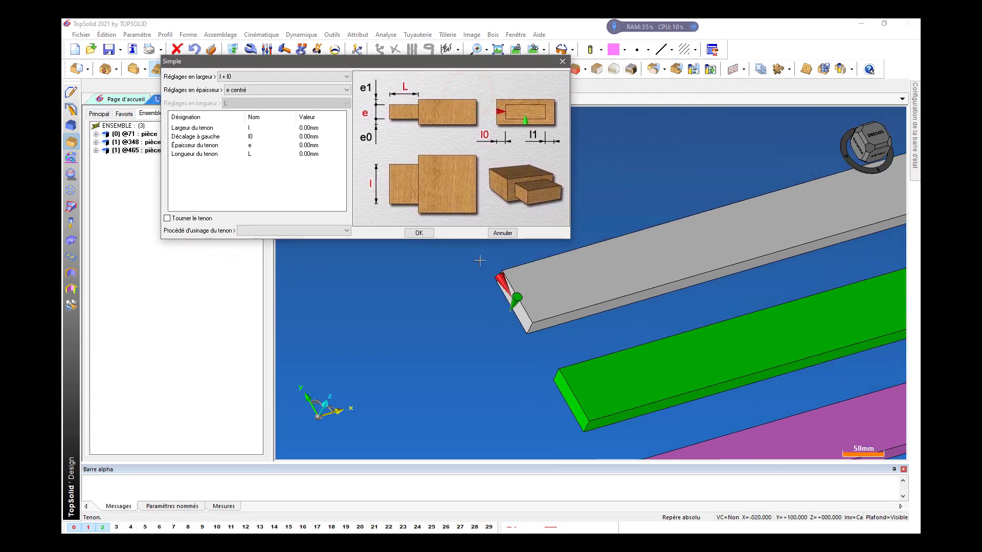
{"action": "scroll", "coordinate": [479, 261], "scroll_direction": "up", "scroll_amount": 2}
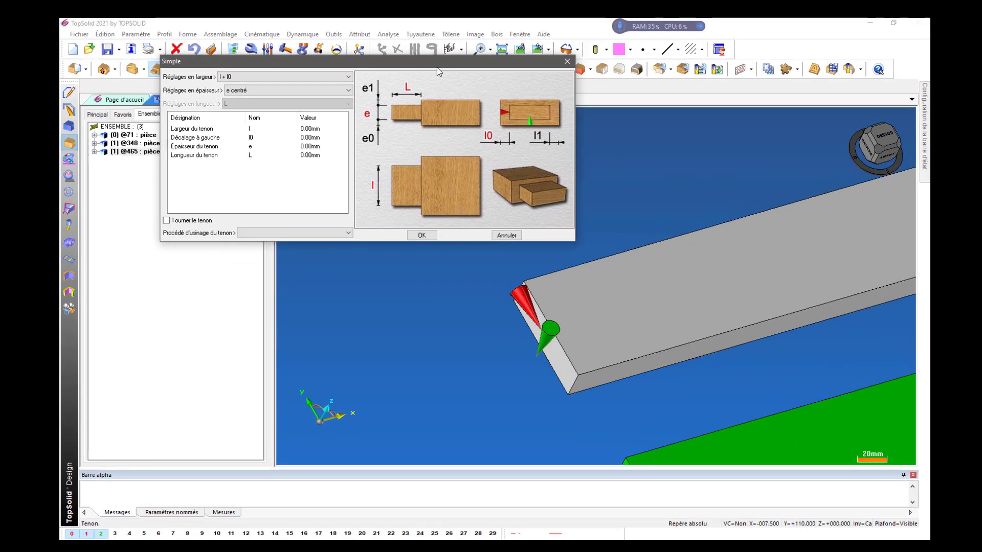
- Move the Simple tenon settings clear of the part and try the Filant width setting with e centré thickness
{"action": "left_click", "coordinate": [431, 62]}
{"action": "left_click_drag", "start_coordinate": [497, 57], "coordinate": [518, 18]}
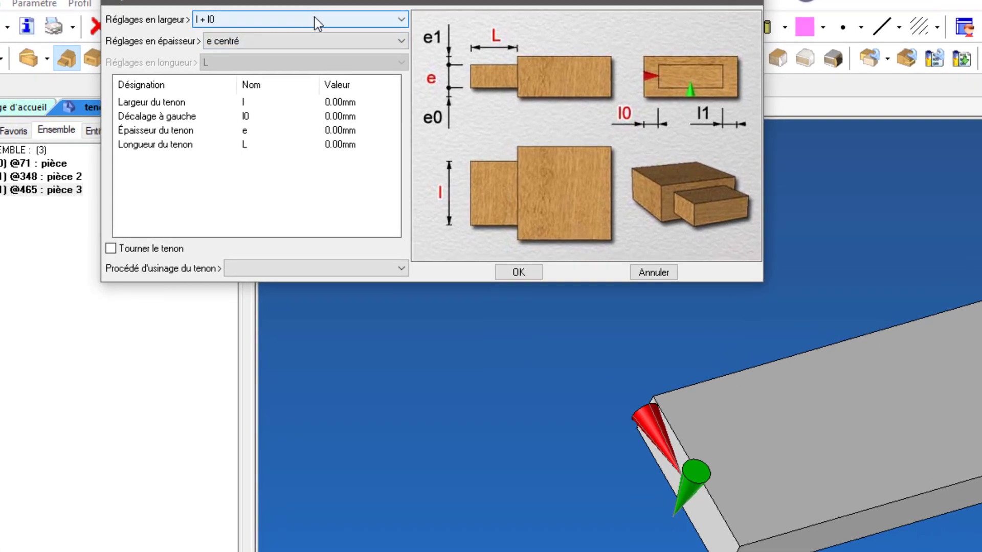
{"action": "left_click", "coordinate": [316, 21]}
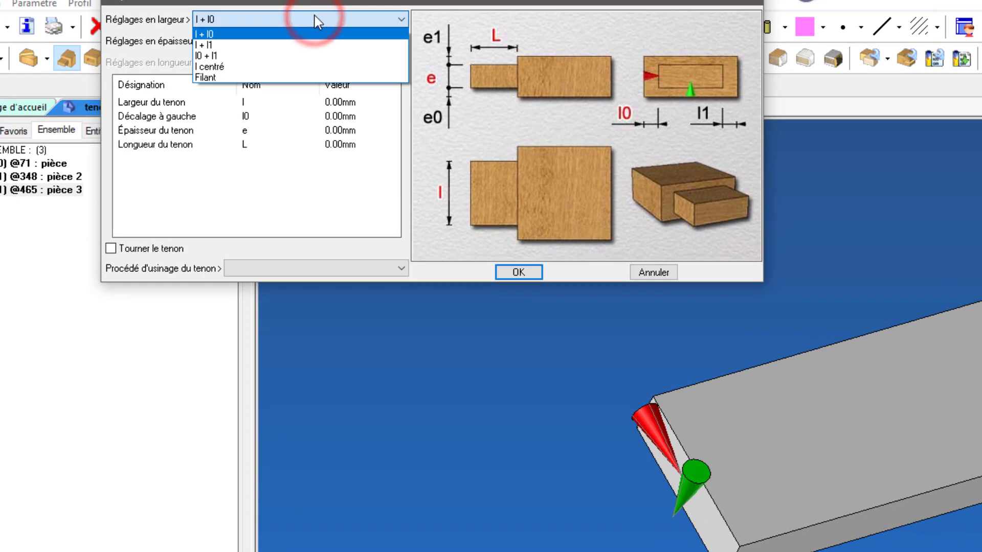
{"action": "left_click", "coordinate": [304, 78]}
{"action": "left_click", "coordinate": [307, 38]}
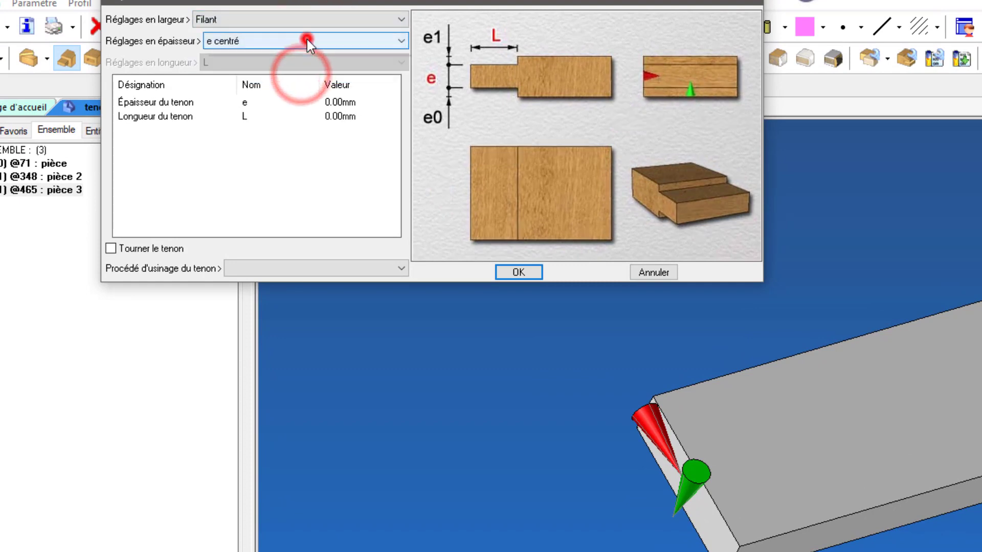
{"action": "left_click", "coordinate": [303, 89]}
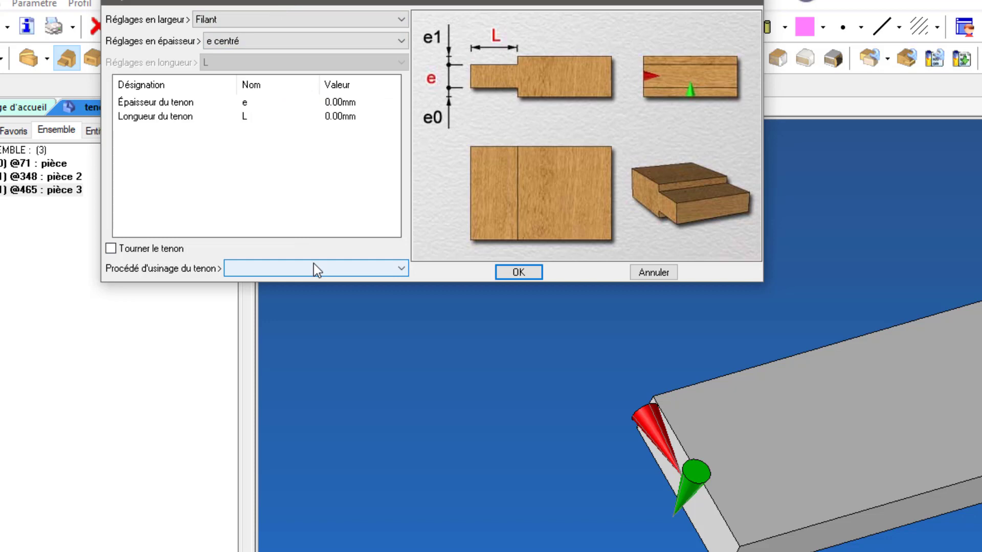
{"action": "left_click", "coordinate": [213, 23]}
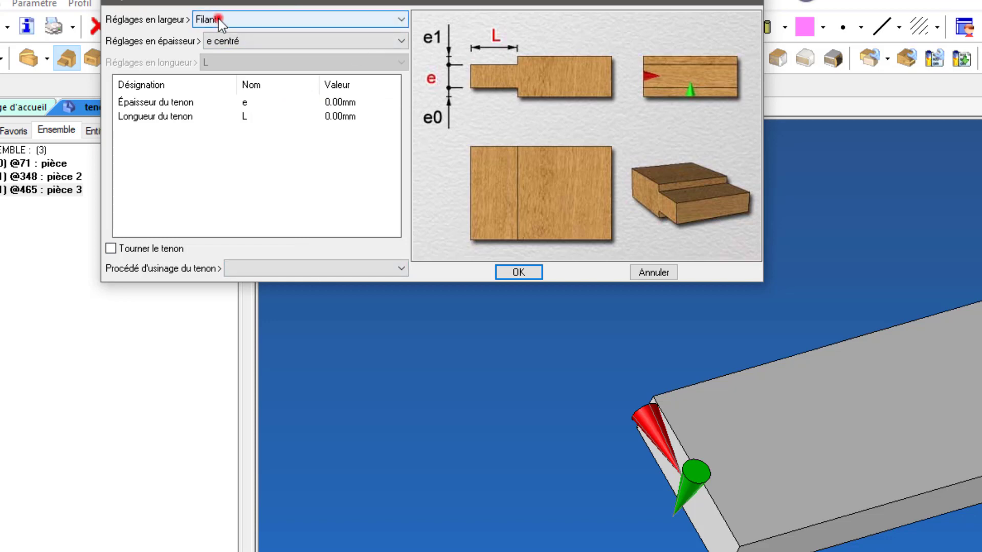
{"action": "left_click", "coordinate": [219, 20]}
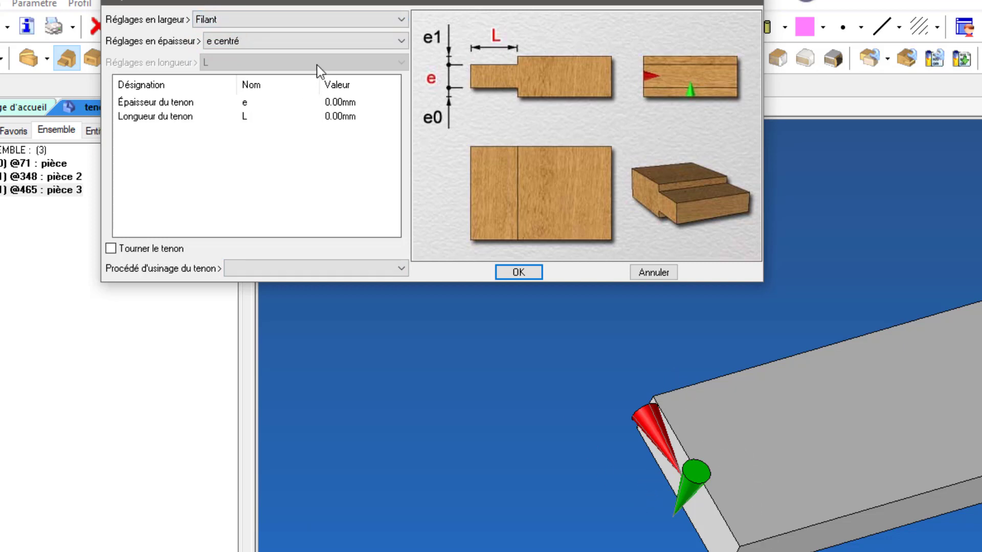
{"action": "left_click", "coordinate": [248, 118]}
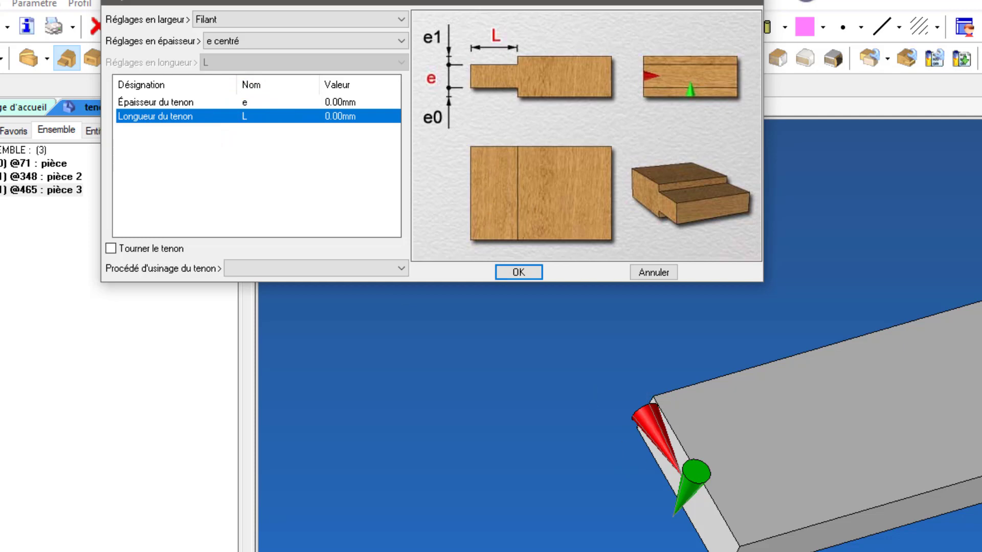
- Try the l centré width setting for the tenon and examine its Largeur du tenon parameter
{"action": "left_click", "coordinate": [317, 19]}
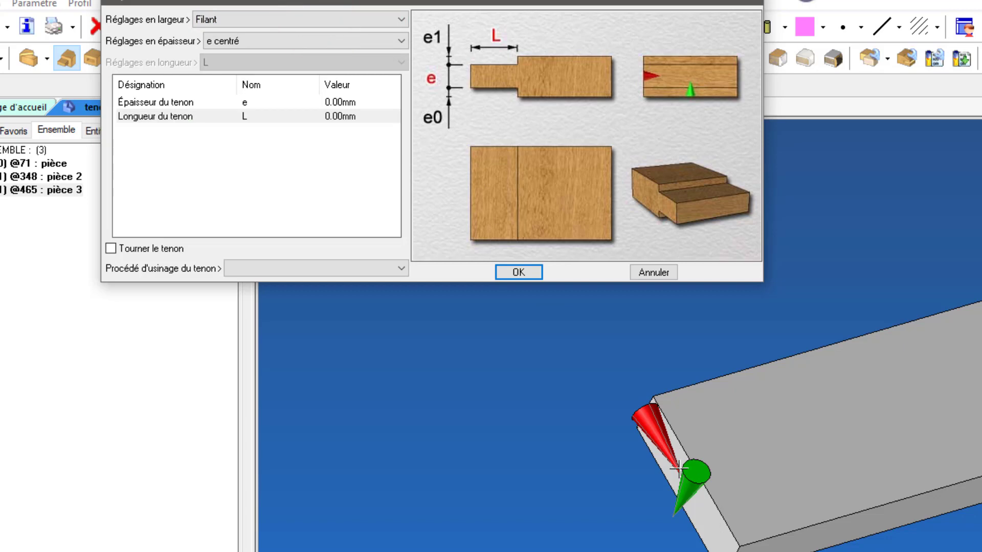
{"action": "left_click", "coordinate": [337, 23]}
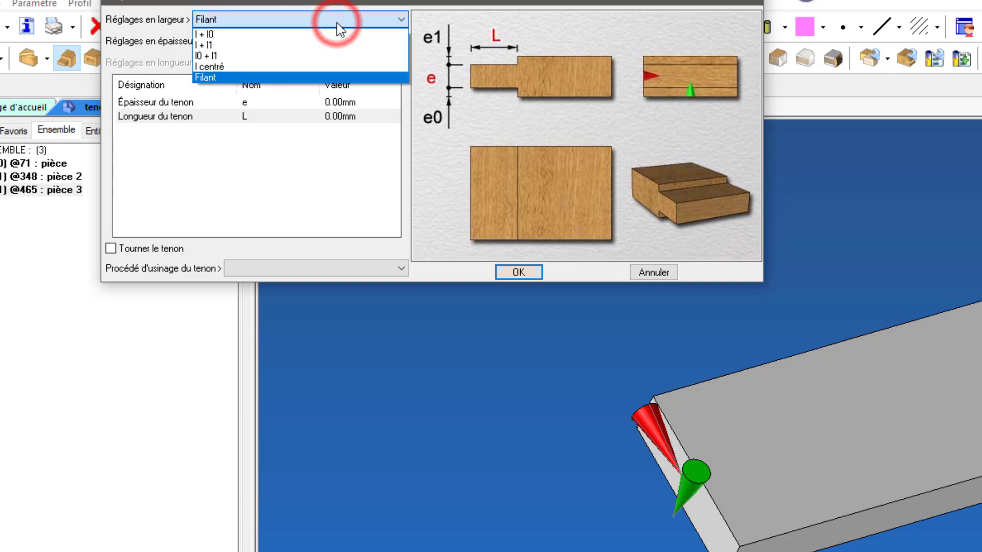
{"action": "left_click", "coordinate": [336, 22]}
{"action": "left_click", "coordinate": [336, 23]}
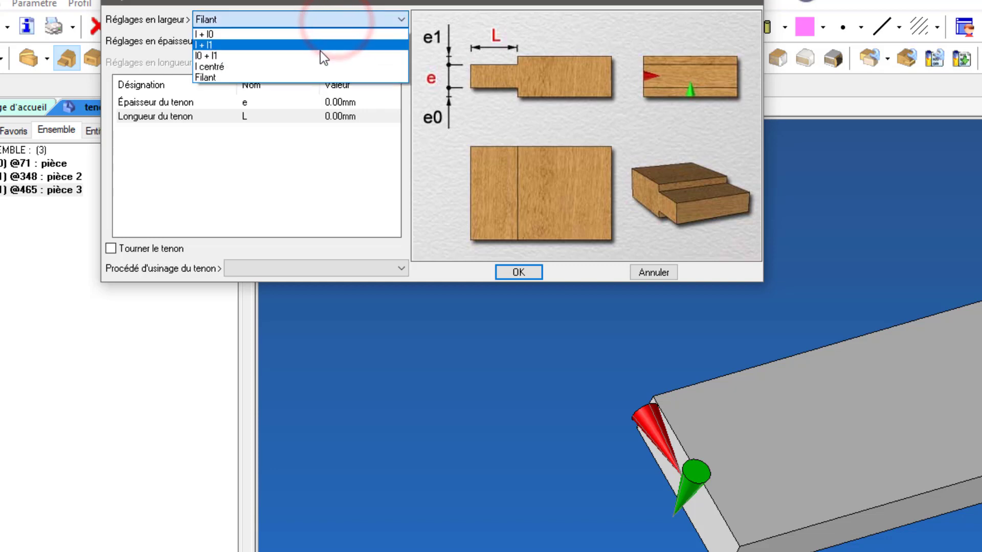
{"action": "left_click", "coordinate": [315, 66]}
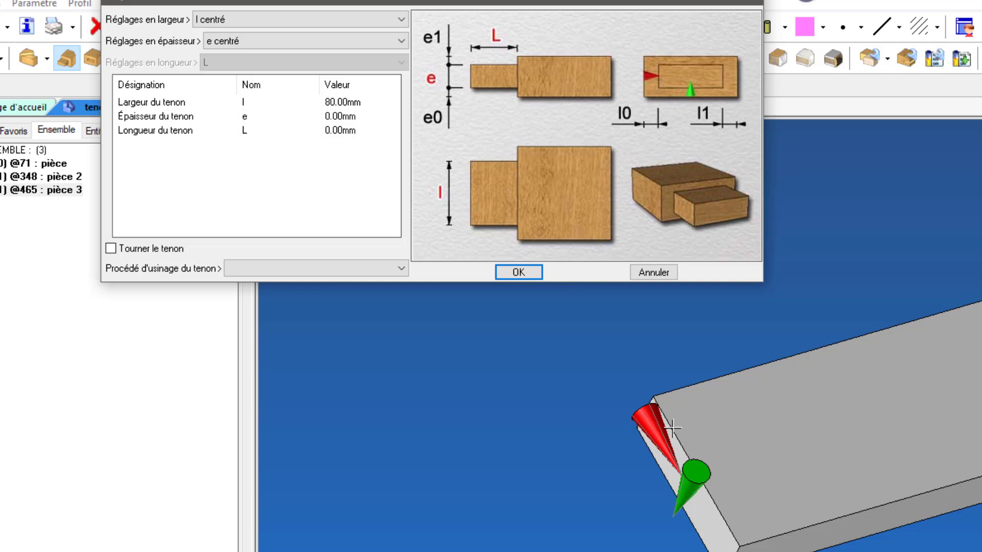
{"action": "left_click", "coordinate": [481, 210]}
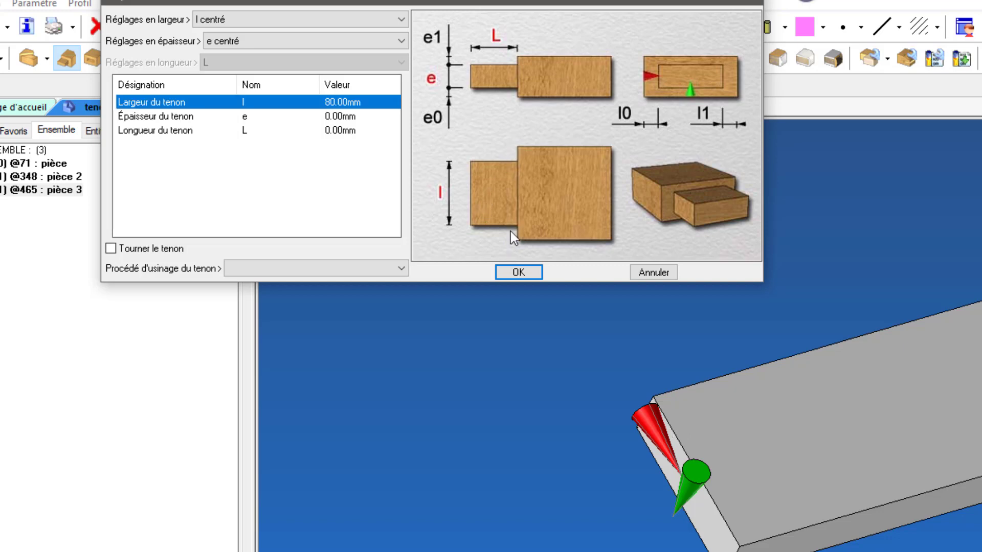
- Try the l0 + l1, l + l1 and l + l0 width settings to compare their parameters
{"action": "left_click", "coordinate": [304, 19]}
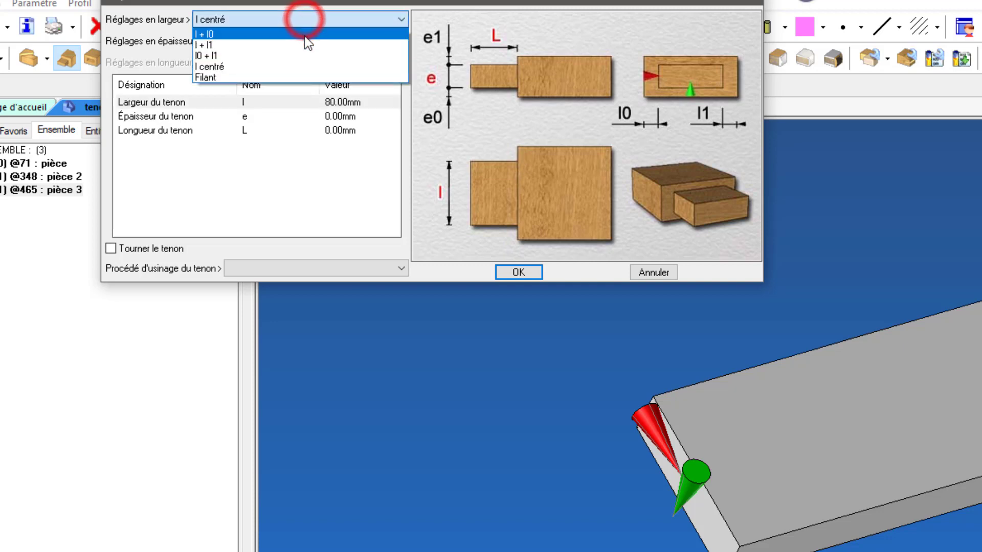
{"action": "left_click", "coordinate": [211, 56]}
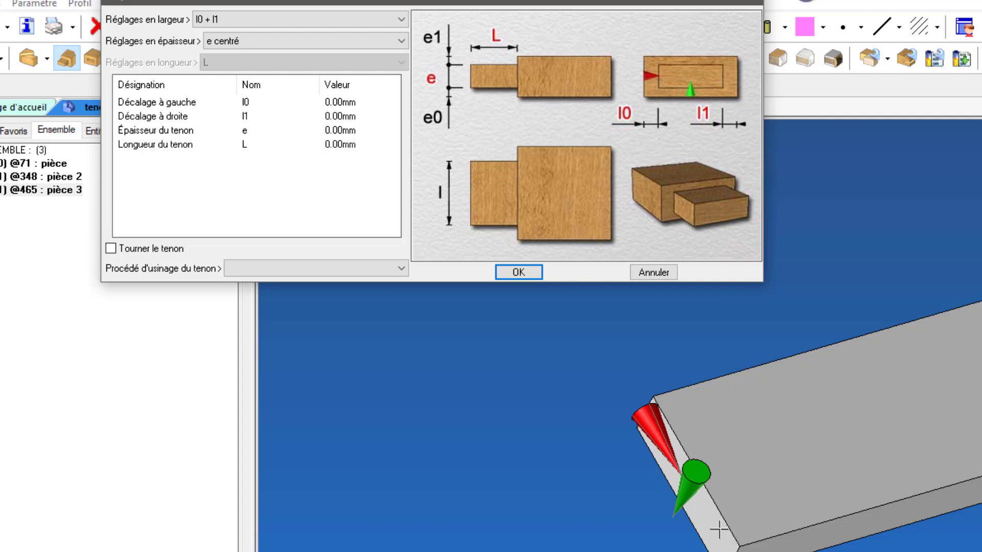
{"action": "left_click", "coordinate": [355, 13]}
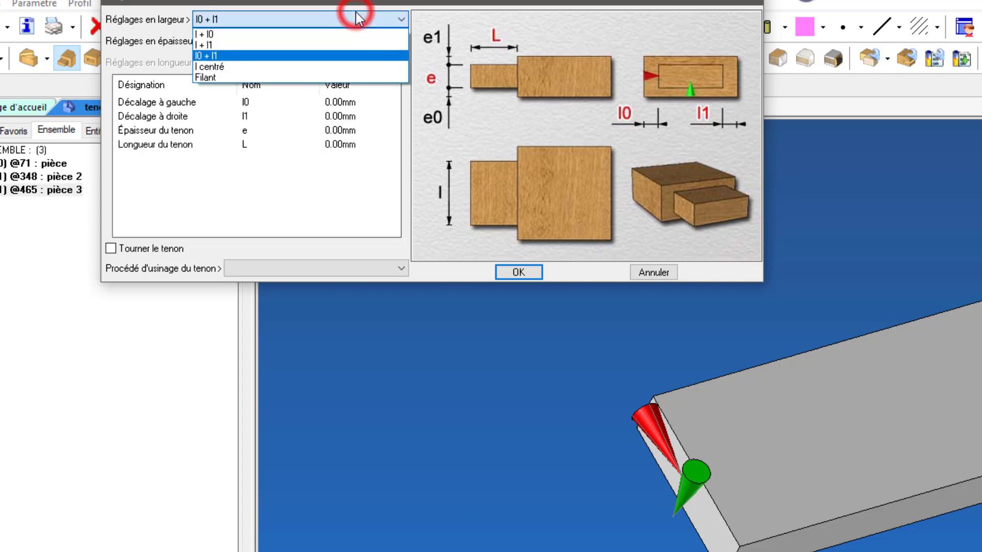
{"action": "left_click", "coordinate": [338, 45]}
{"action": "left_click", "coordinate": [274, 40]}
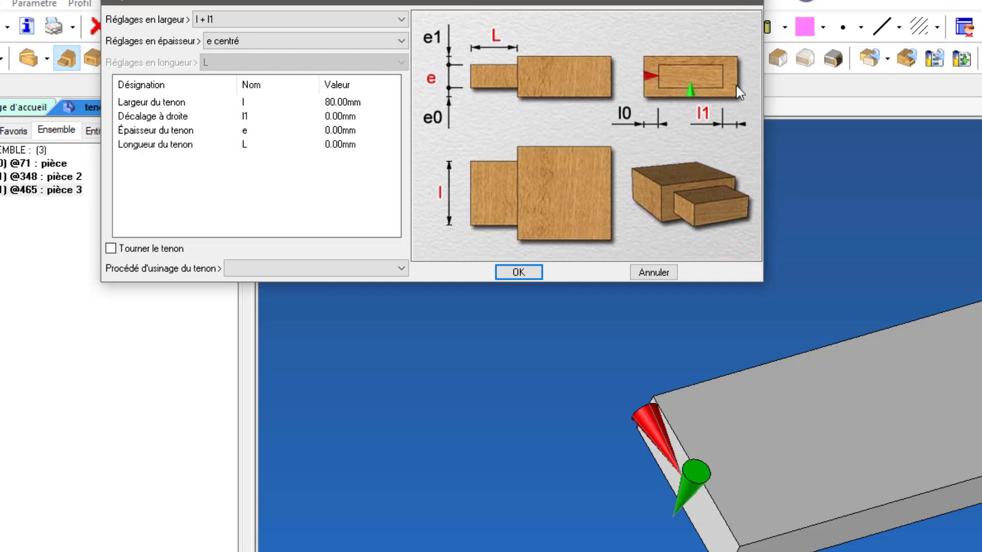
{"action": "left_click", "coordinate": [328, 23]}
{"action": "left_click", "coordinate": [324, 31]}
{"action": "left_click", "coordinate": [324, 33]}
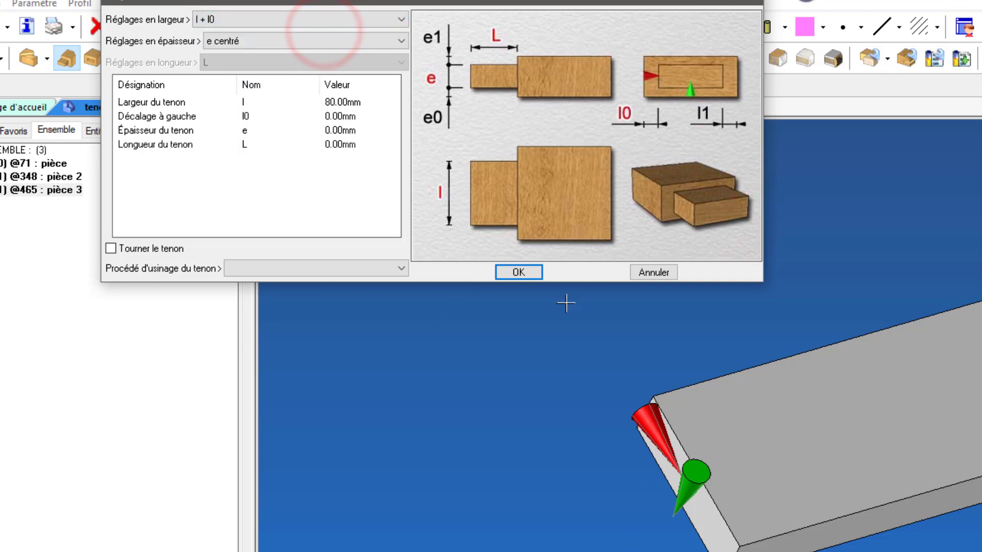
- Set the tenon's width setting to l0 + l1 and pick e centré for its thickness
{"action": "left_click", "coordinate": [331, 13]}
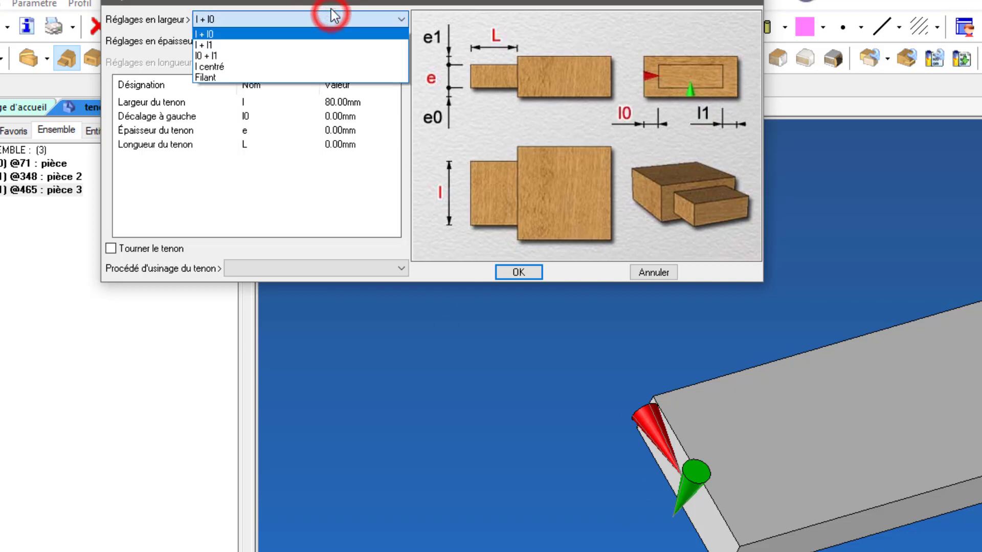
{"action": "left_click", "coordinate": [322, 55]}
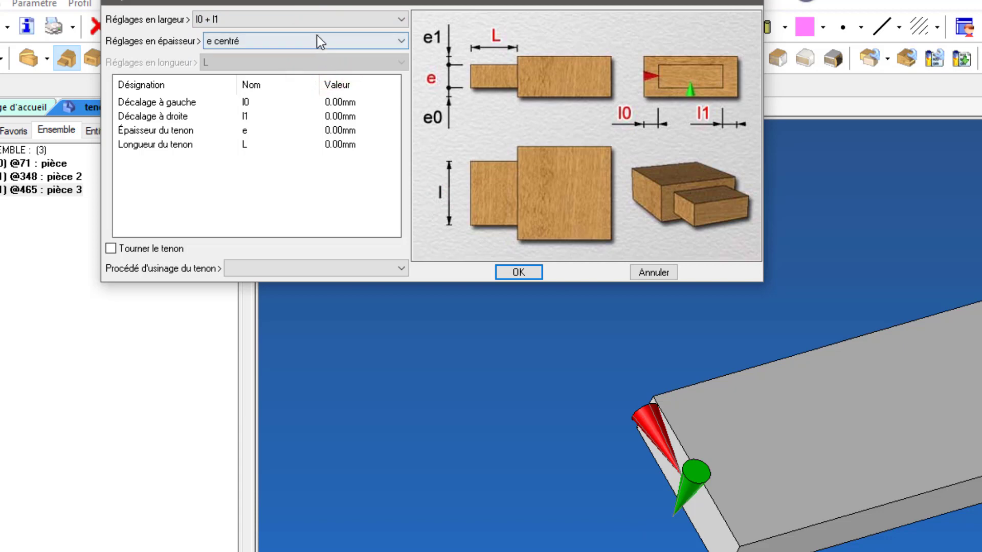
{"action": "left_click", "coordinate": [320, 44]}
{"action": "left_click", "coordinate": [319, 45]}
{"action": "left_click", "coordinate": [319, 45]}
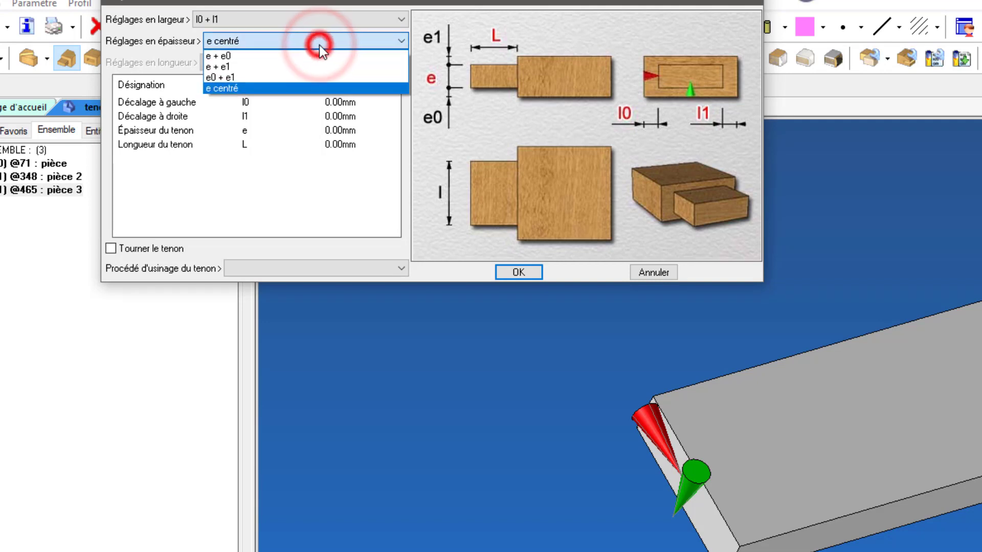
{"action": "left_click", "coordinate": [315, 90]}
{"action": "left_click", "coordinate": [278, 131]}
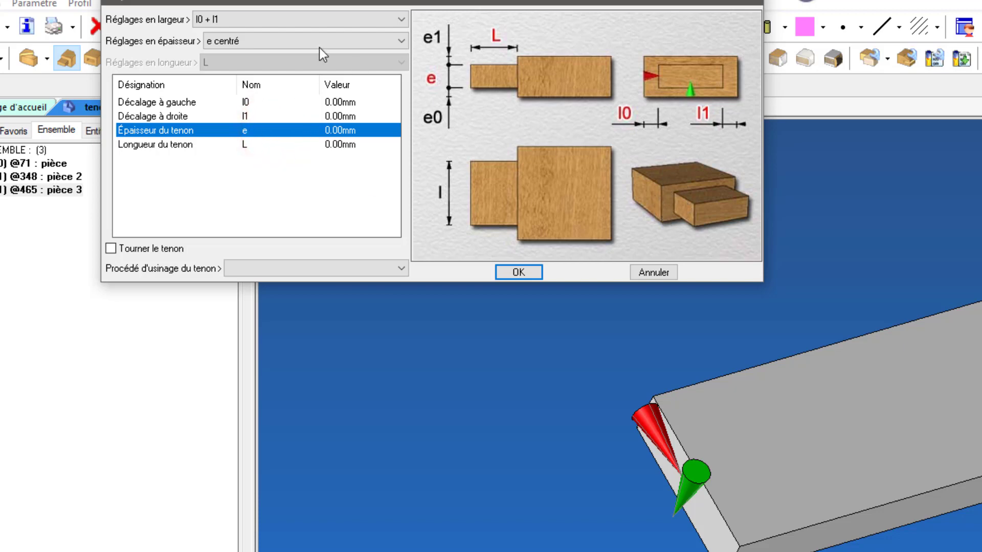
- Try the e0 + e1 and e + e1 thickness settings, and settle on e + e0
{"action": "left_click", "coordinate": [252, 40]}
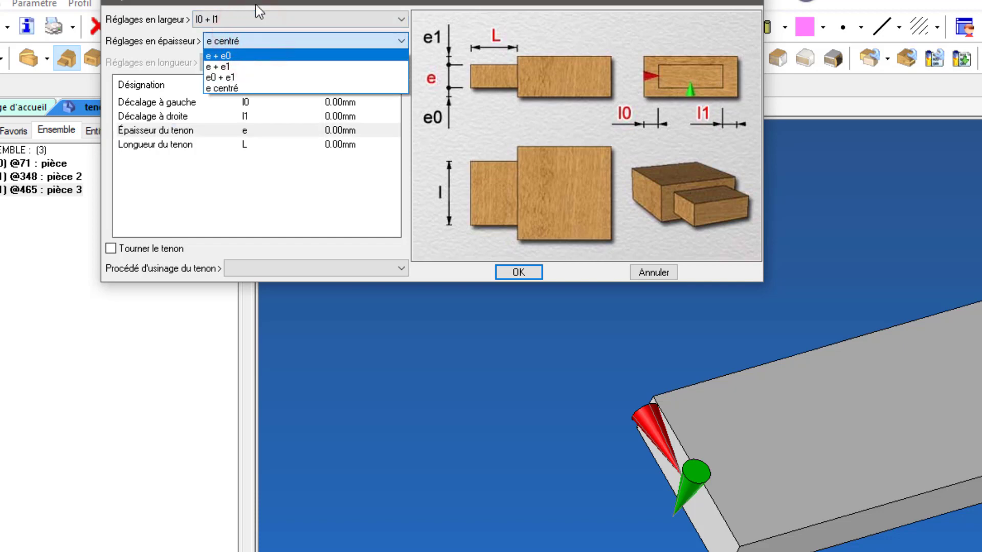
{"action": "left_click", "coordinate": [230, 78]}
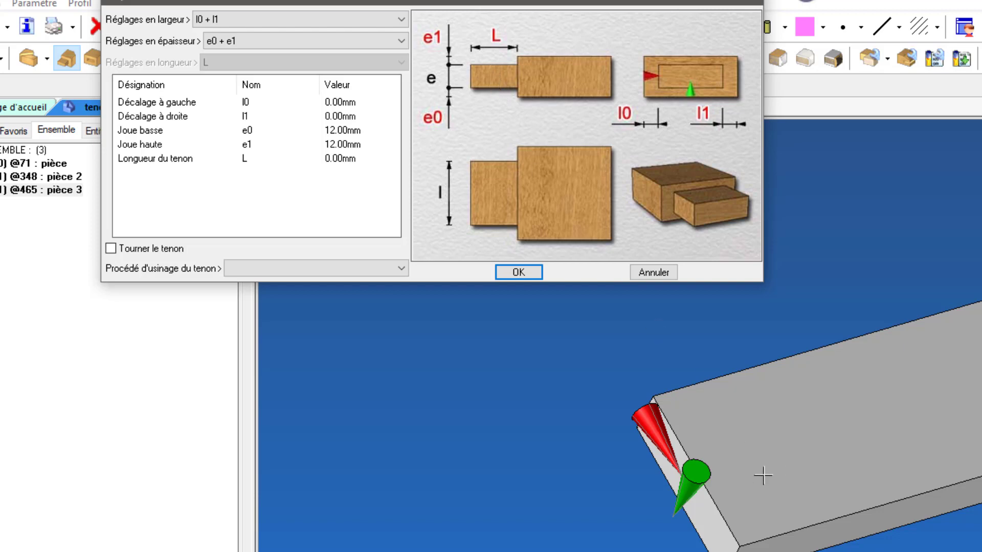
{"action": "left_click", "coordinate": [298, 41]}
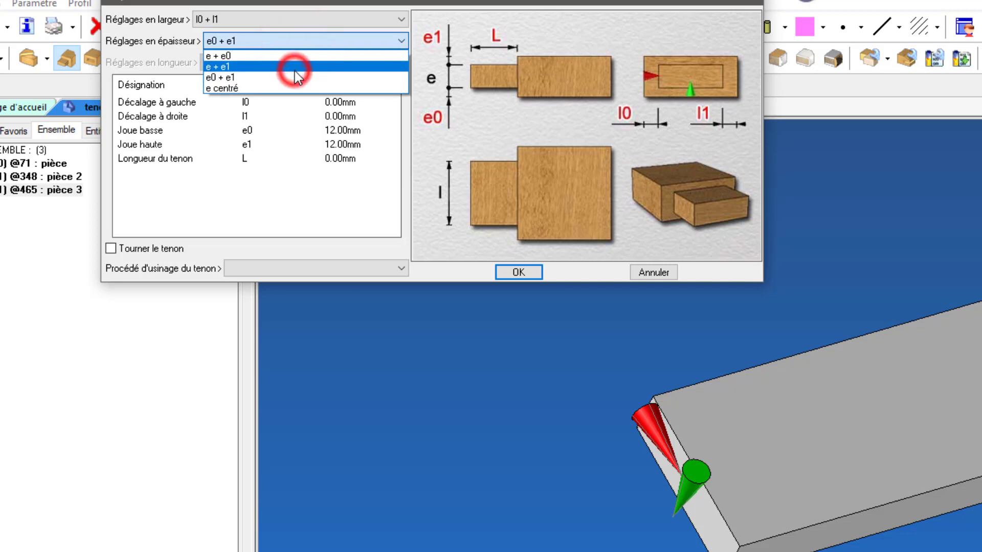
{"action": "left_click", "coordinate": [296, 71]}
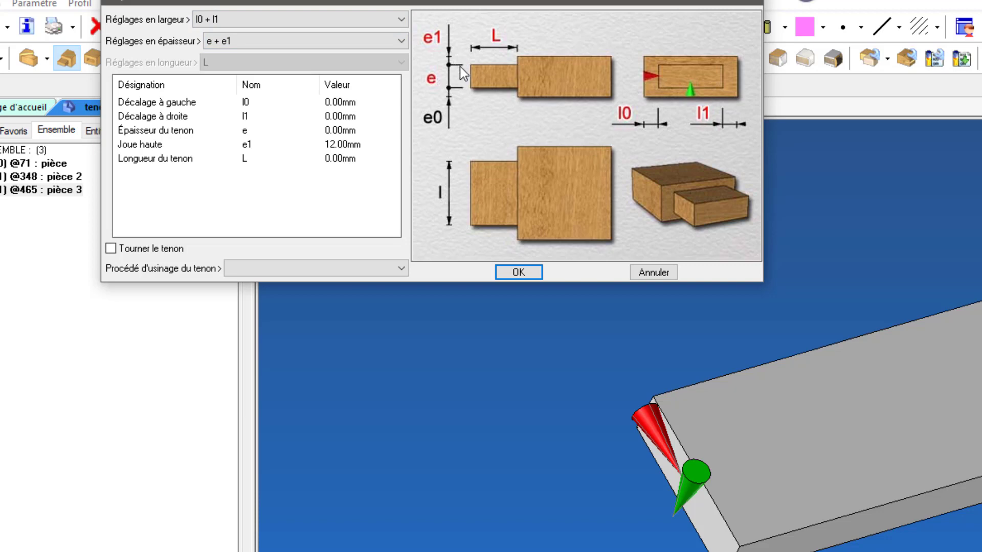
{"action": "left_click", "coordinate": [351, 40]}
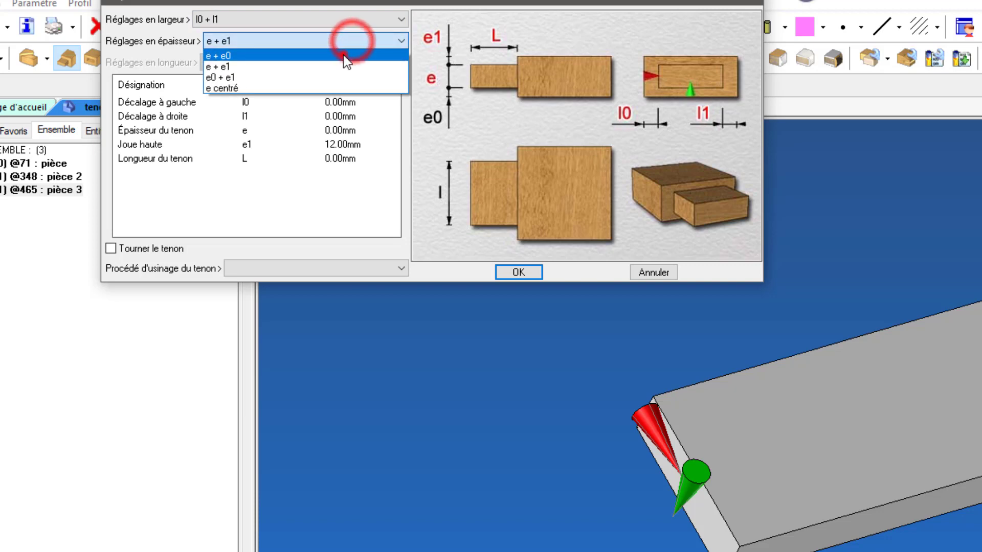
{"action": "left_click", "coordinate": [342, 54]}
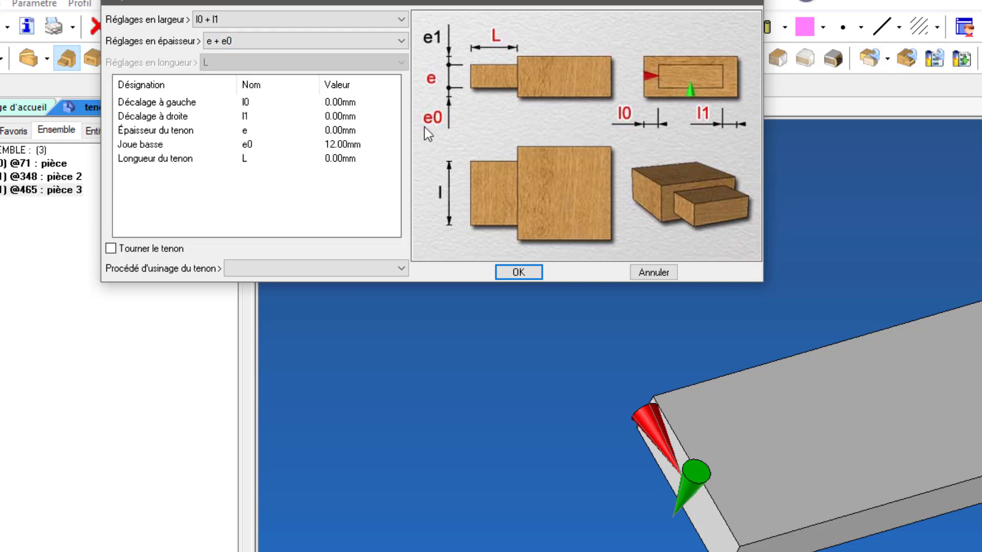
- Set the tenon's left offset l0 to 20 mm and its right offset l1 to 10 mm
{"action": "left_click", "coordinate": [333, 101]}
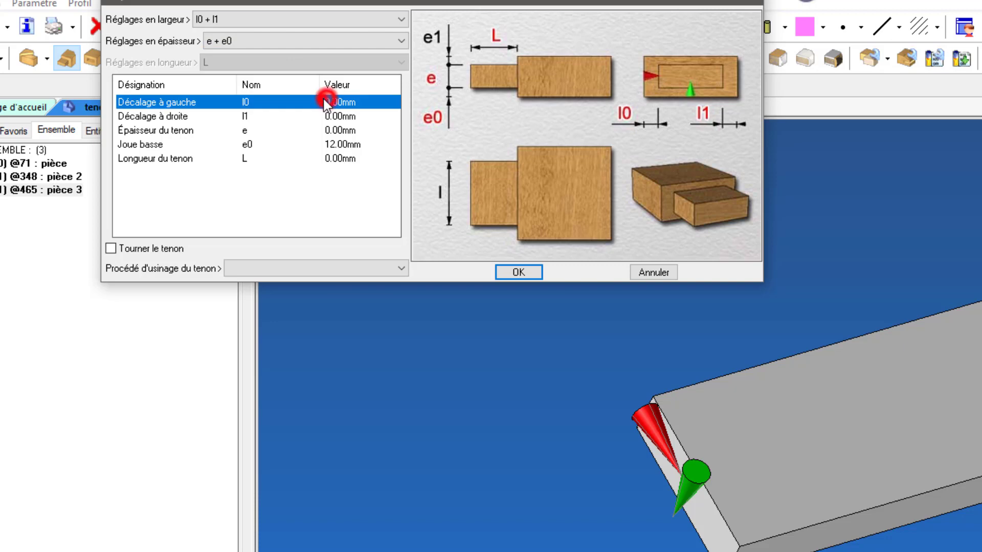
{"action": "left_click", "coordinate": [336, 101]}
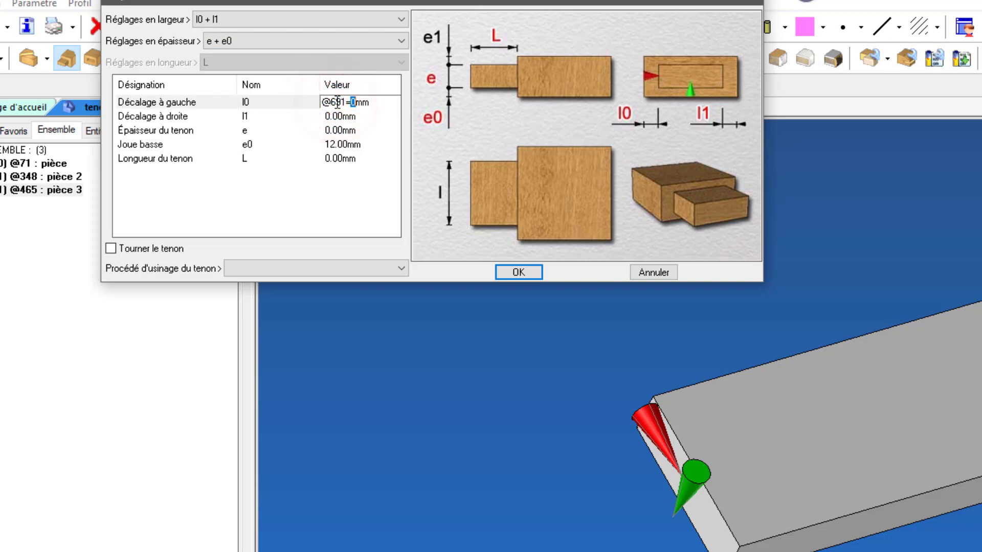
{"action": "key", "text": "Return"}
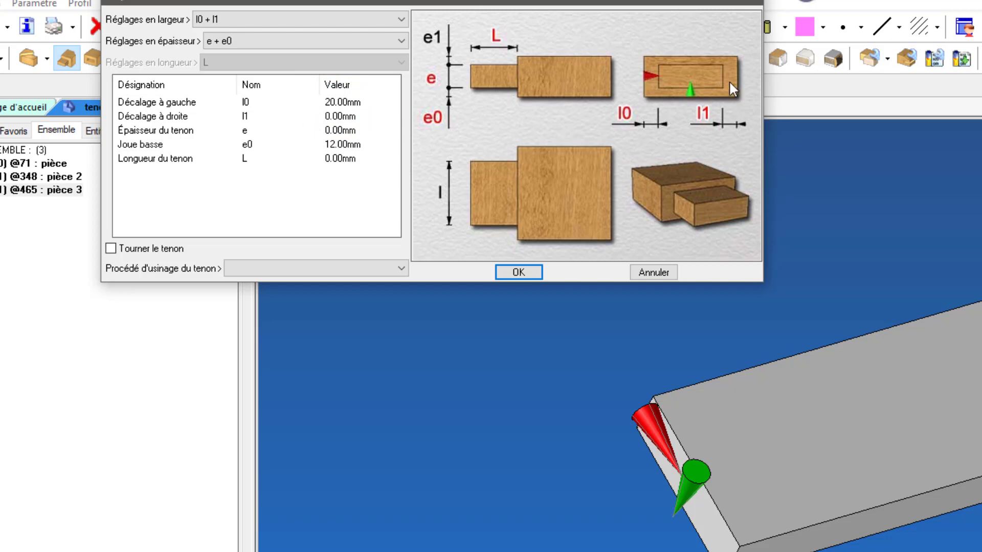
{"action": "left_click", "coordinate": [330, 116]}
{"action": "type", "text": "10"}
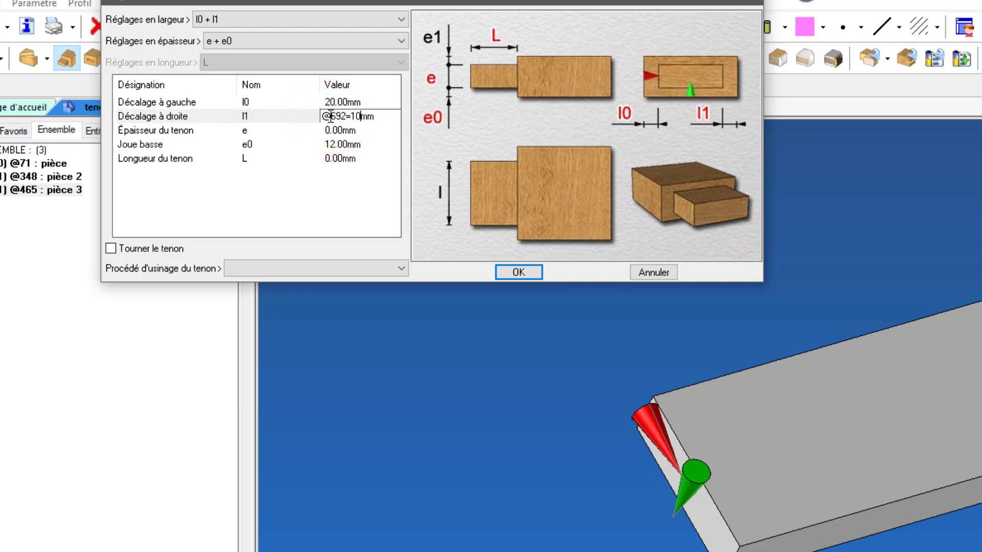
{"action": "key", "text": "Return"}
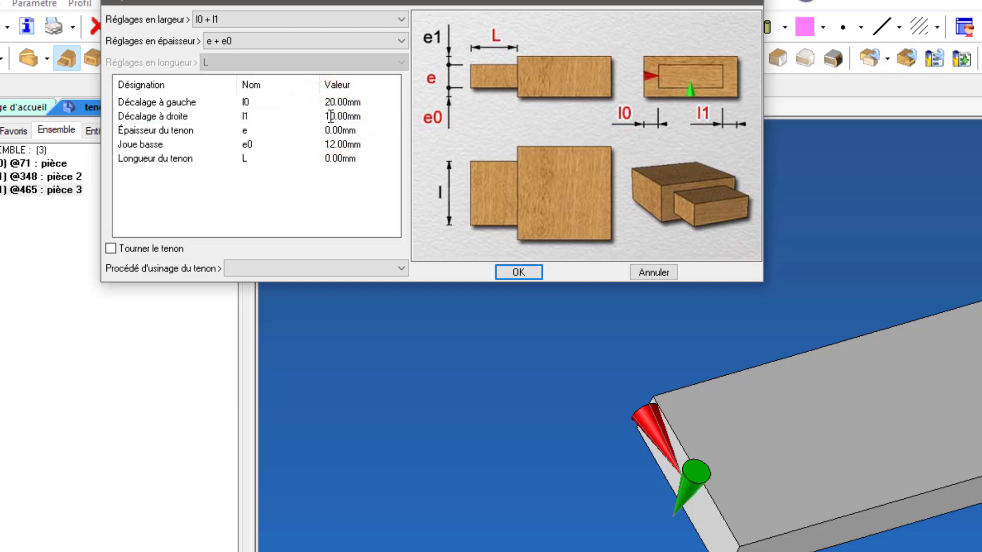
- Set the tenon's thickness e to 8 mm and its lower cheek e0 to 5 mm
{"action": "left_click", "coordinate": [335, 131]}
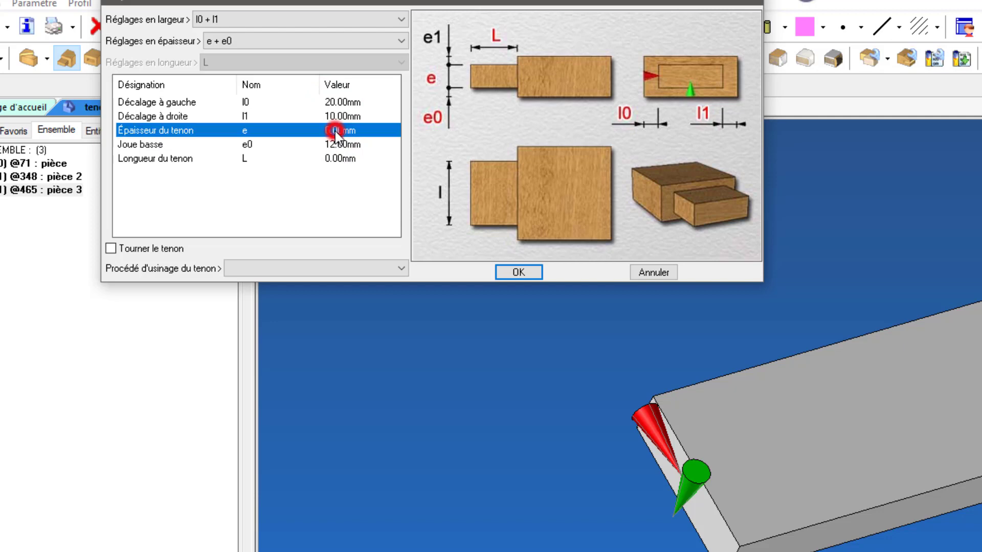
{"action": "type", "text": "8"}
{"action": "key", "text": "Return"}
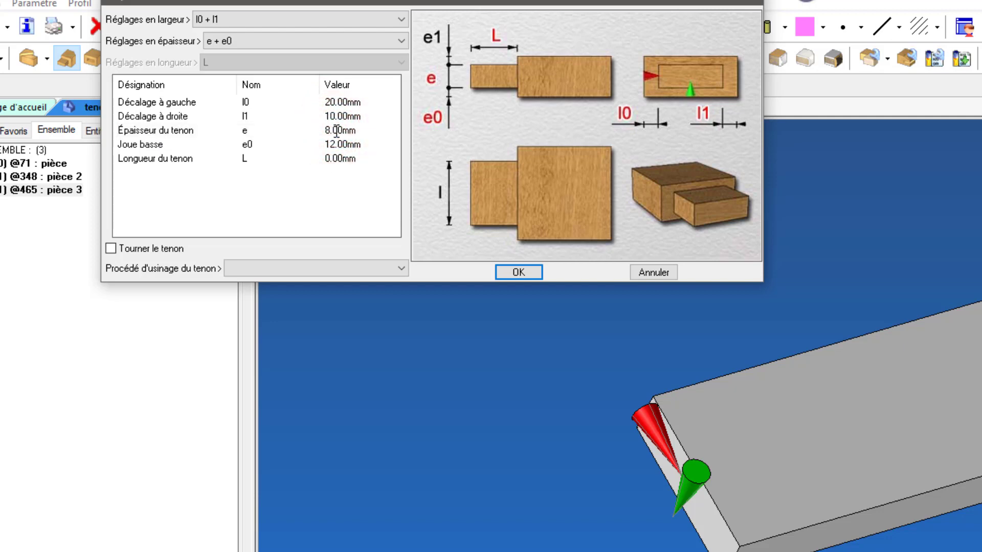
{"action": "left_click", "coordinate": [338, 146]}
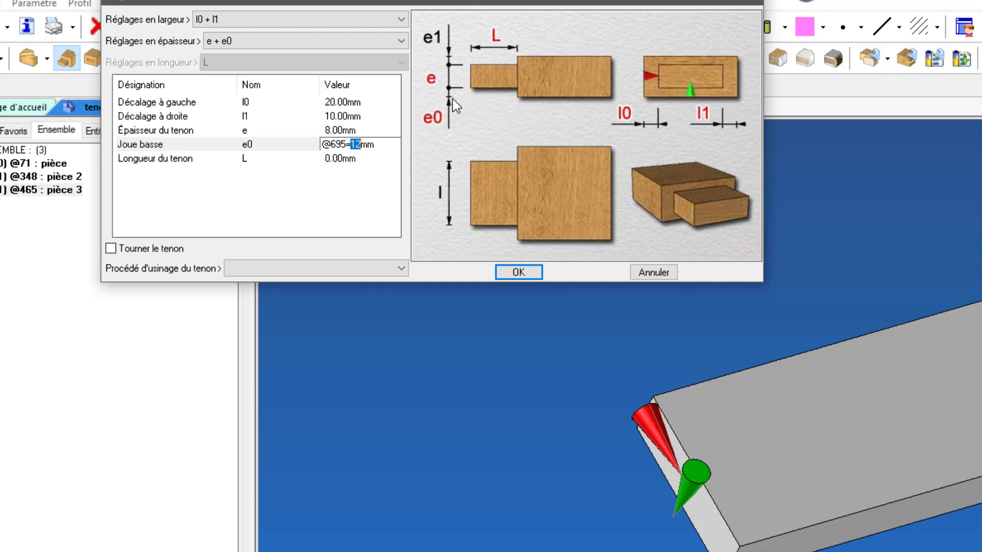
{"action": "type", "text": "5"}
{"action": "left_click", "coordinate": [347, 161]}
{"action": "left_click", "coordinate": [345, 146]}
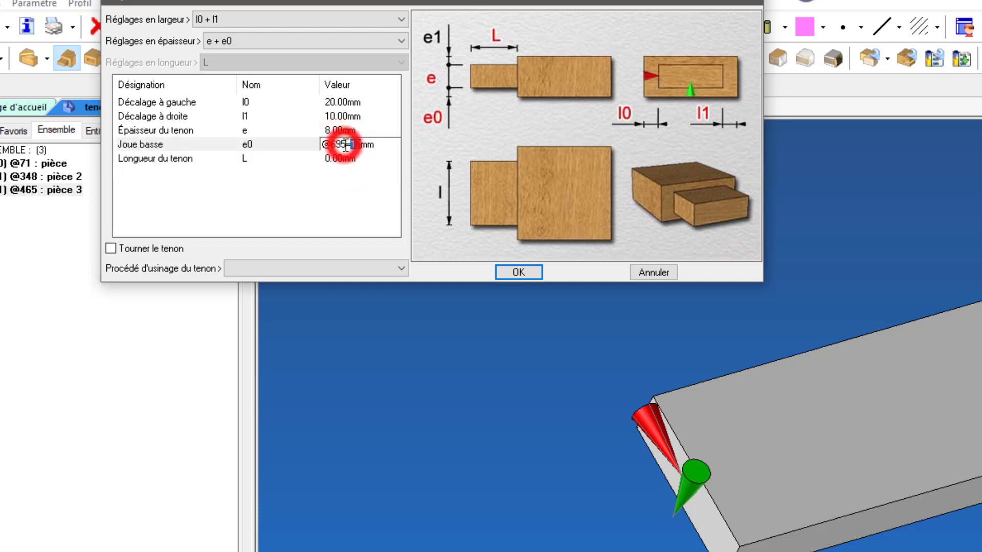
{"action": "type", "text": "5"}
{"action": "left_click", "coordinate": [332, 156]}
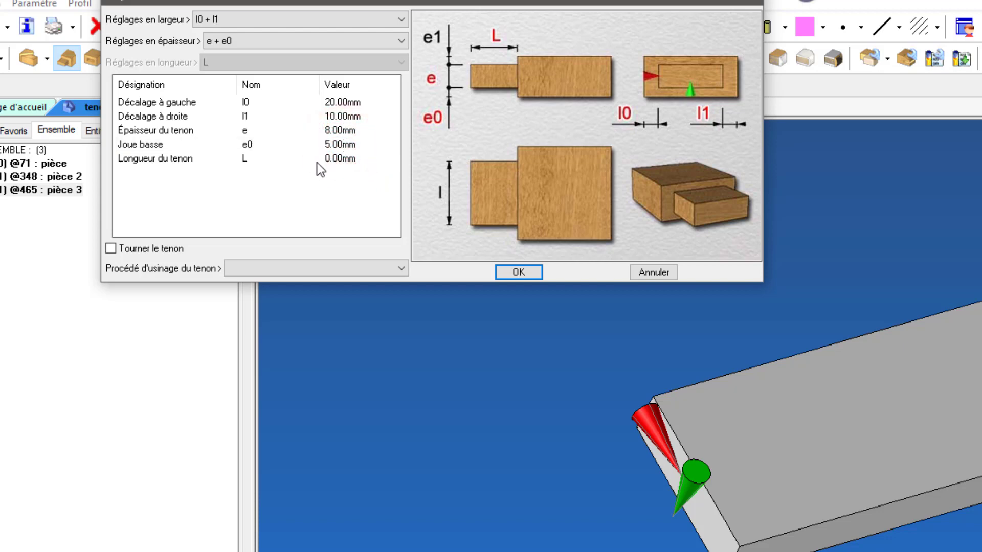
- Set the tenon's length L to 35 mm and create the tenon on the grey part
{"action": "left_click", "coordinate": [330, 159]}
{"action": "left_click", "coordinate": [333, 159]}
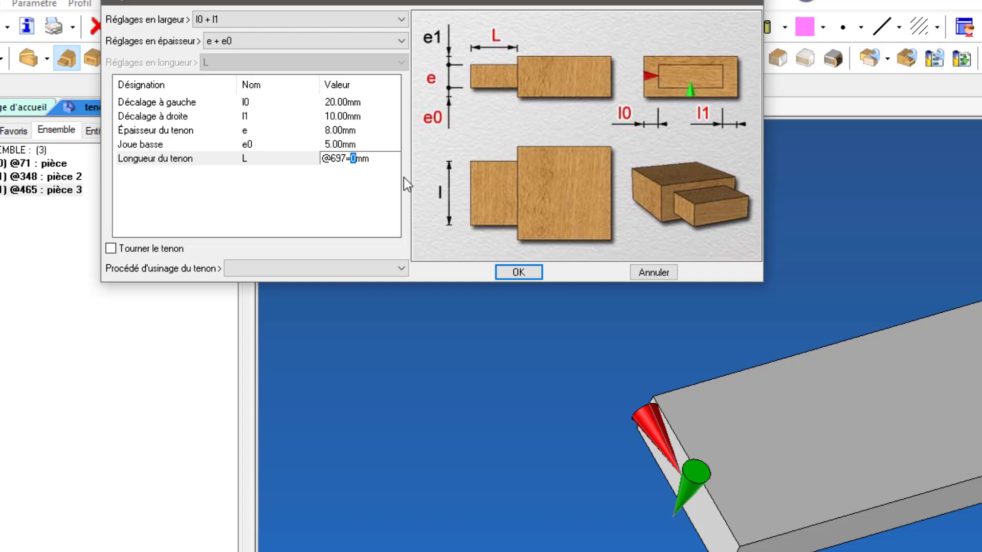
{"action": "type", "text": "35"}
{"action": "key", "text": "Return"}
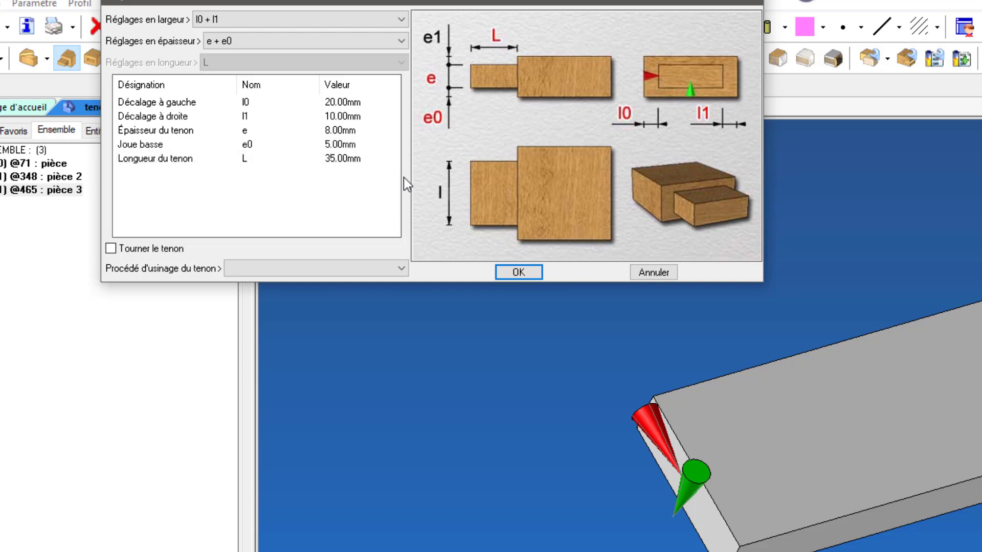
{"action": "left_click", "coordinate": [517, 272]}
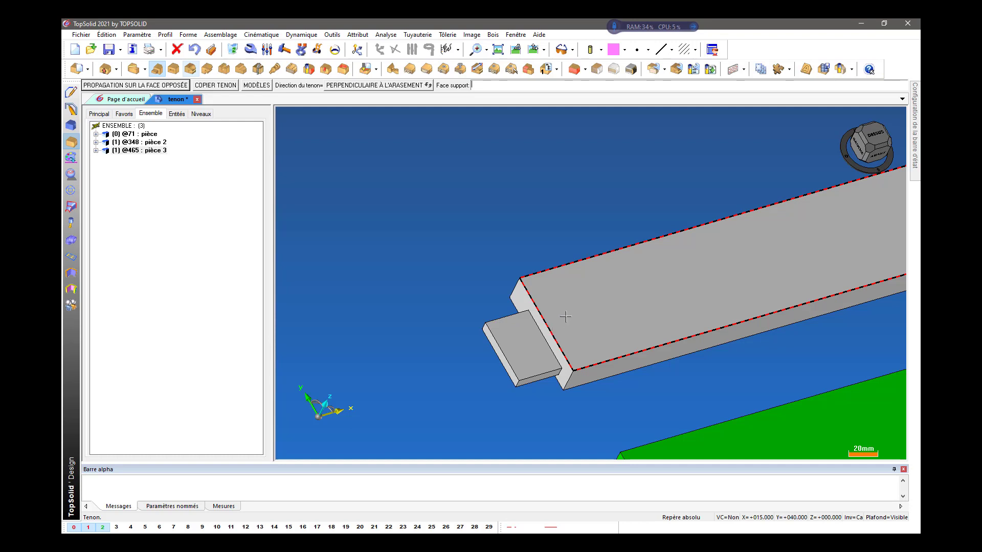
- Examine the tenon from the side and review its Simple parameters under the grey part's tenon operation
{"action": "scroll", "coordinate": [565, 317], "scroll_direction": "down", "scroll_amount": 3}
{"action": "middle_click_drag", "start_coordinate": [578, 383], "coordinate": [573, 333]}
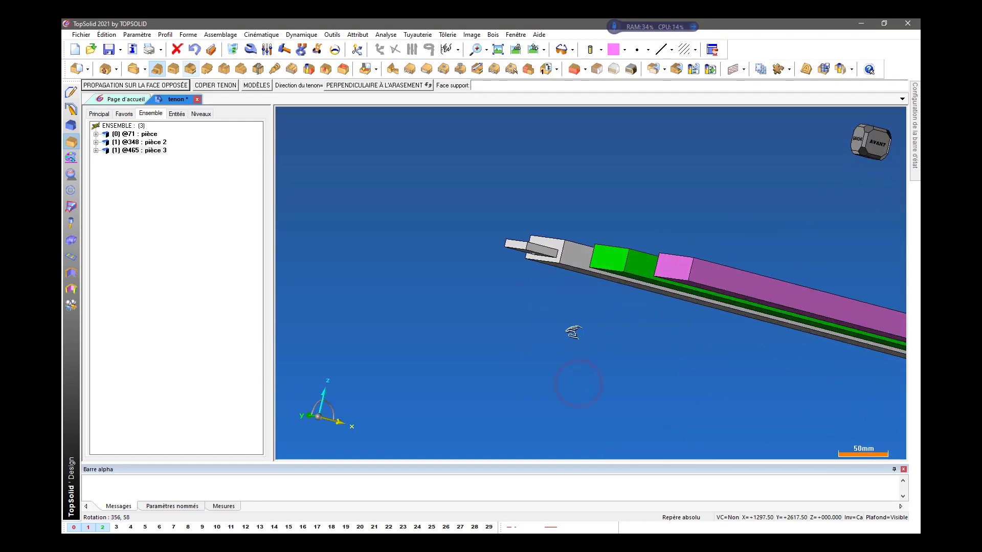
{"action": "scroll", "coordinate": [556, 281], "scroll_direction": "up", "scroll_amount": 4}
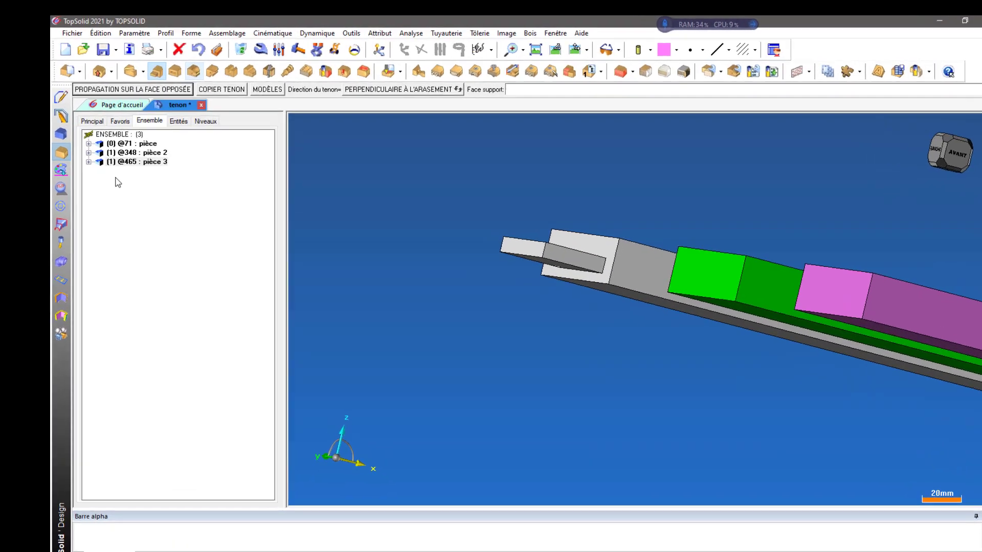
{"action": "left_click", "coordinate": [88, 144]}
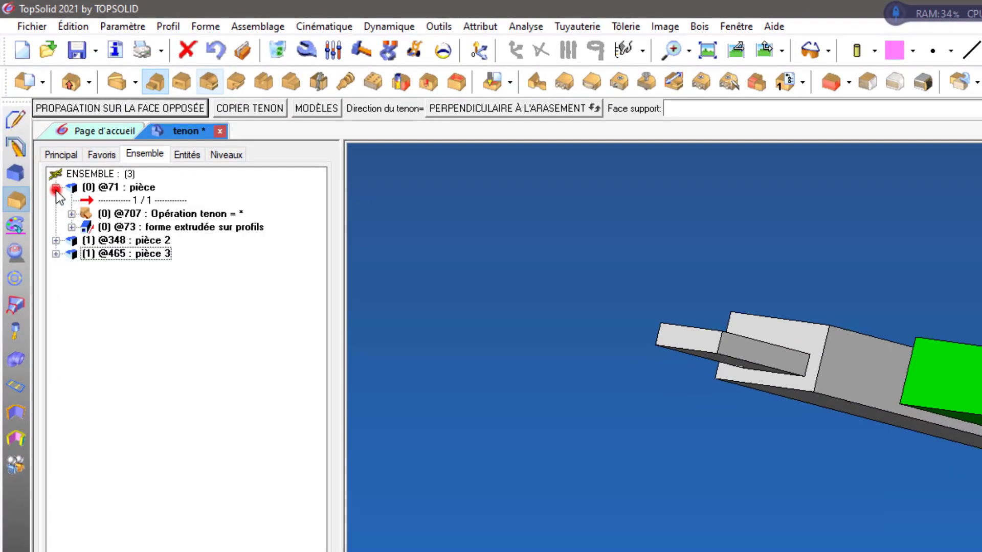
{"action": "left_click", "coordinate": [71, 214]}
{"action": "left_click", "coordinate": [87, 253]}
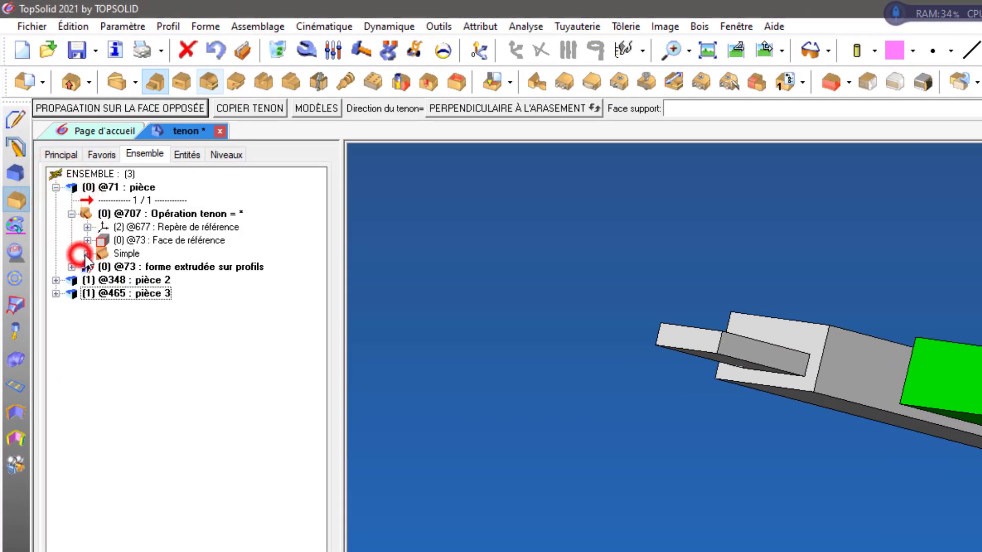
{"action": "left_click", "coordinate": [182, 307]}
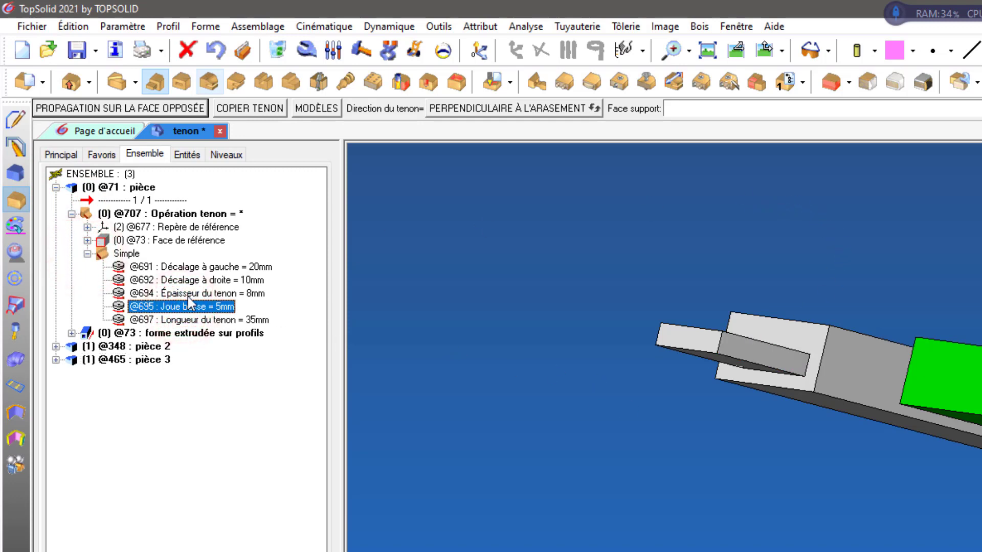
{"action": "middle_click_drag", "start_coordinate": [649, 243], "coordinate": [643, 263]}
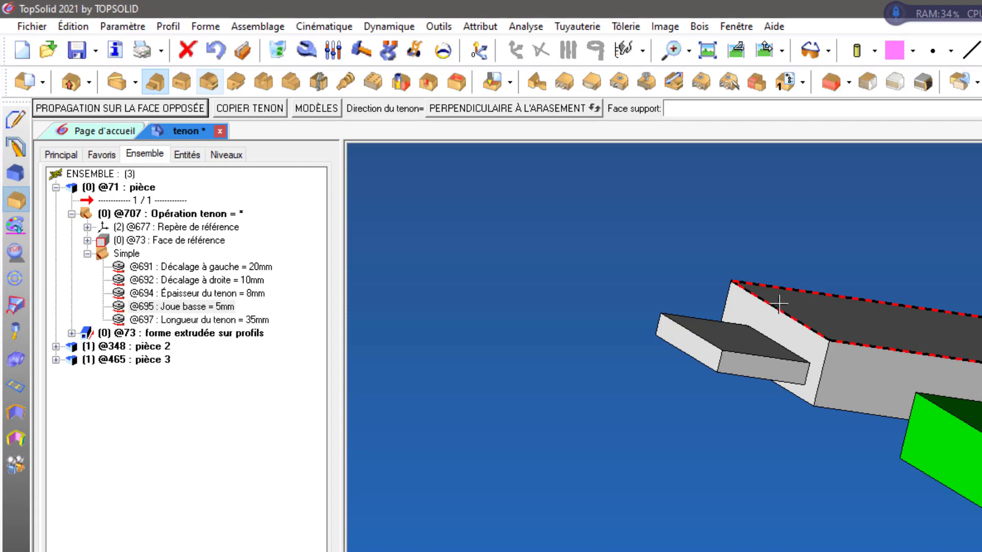
{"action": "middle_click_drag", "start_coordinate": [774, 526], "coordinate": [795, 506]}
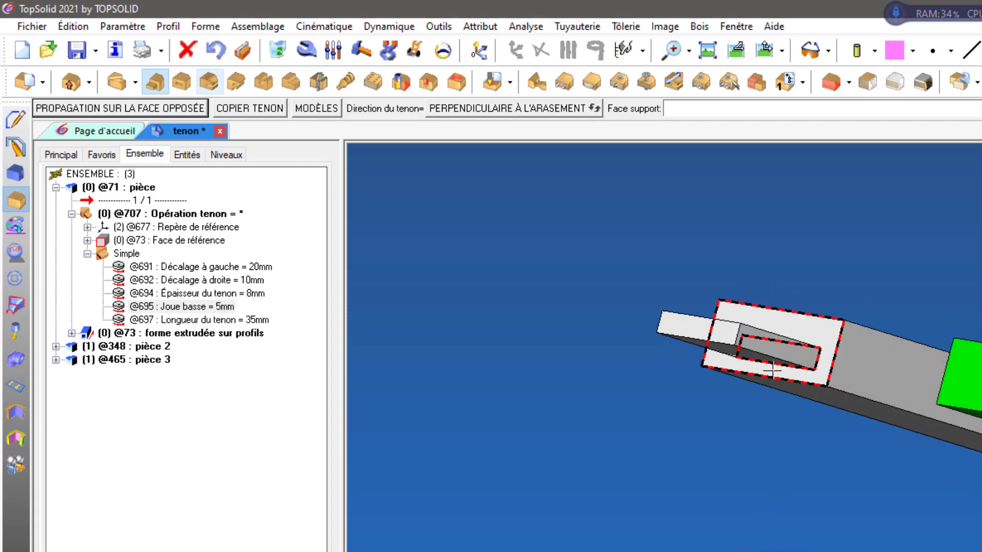
{"action": "middle_click_drag", "start_coordinate": [590, 220], "coordinate": [597, 221]}
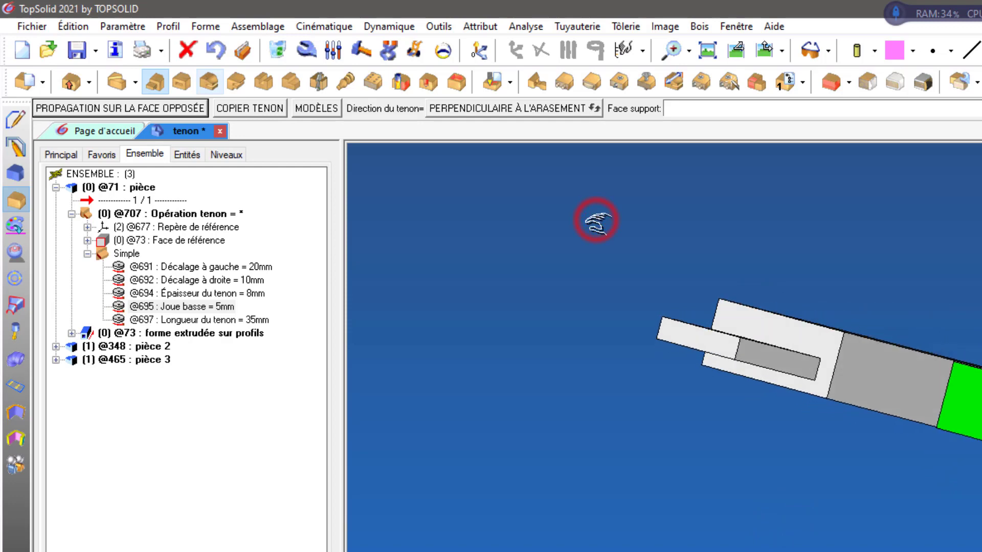
- Reopen the grey part's tenon for modification and change its thickness setting to e + e1
{"action": "left_click", "coordinate": [306, 49]}
{"action": "left_click", "coordinate": [732, 340]}
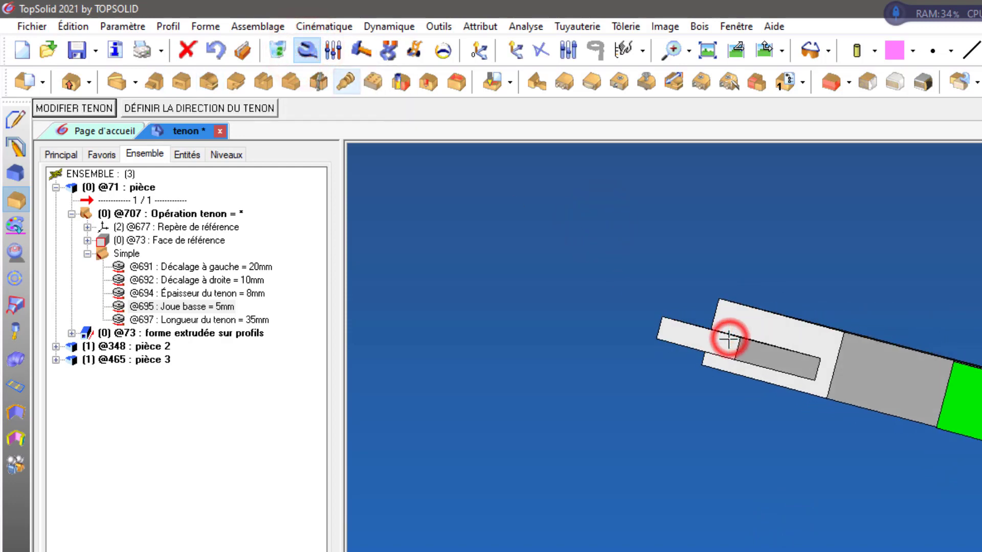
{"action": "left_click", "coordinate": [65, 113]}
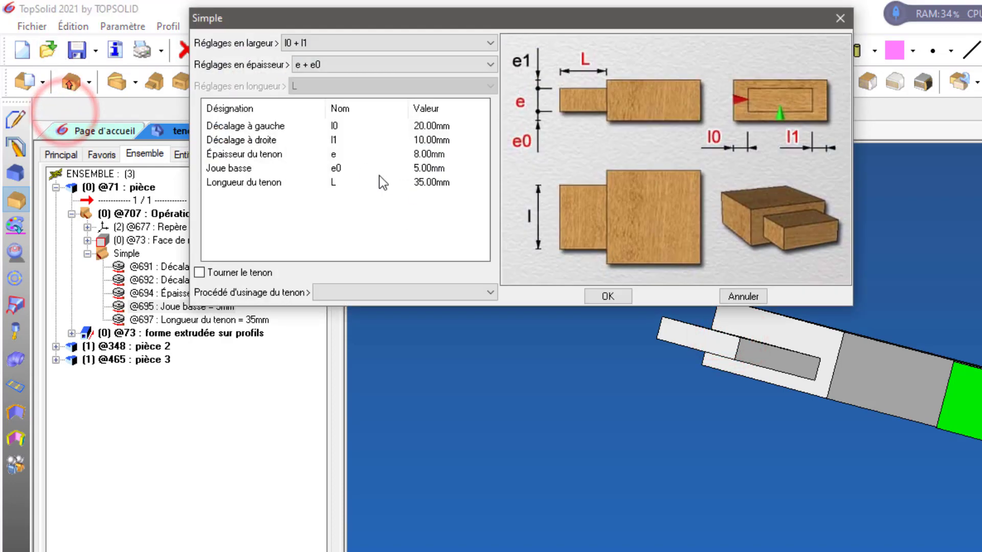
{"action": "left_click", "coordinate": [336, 168]}
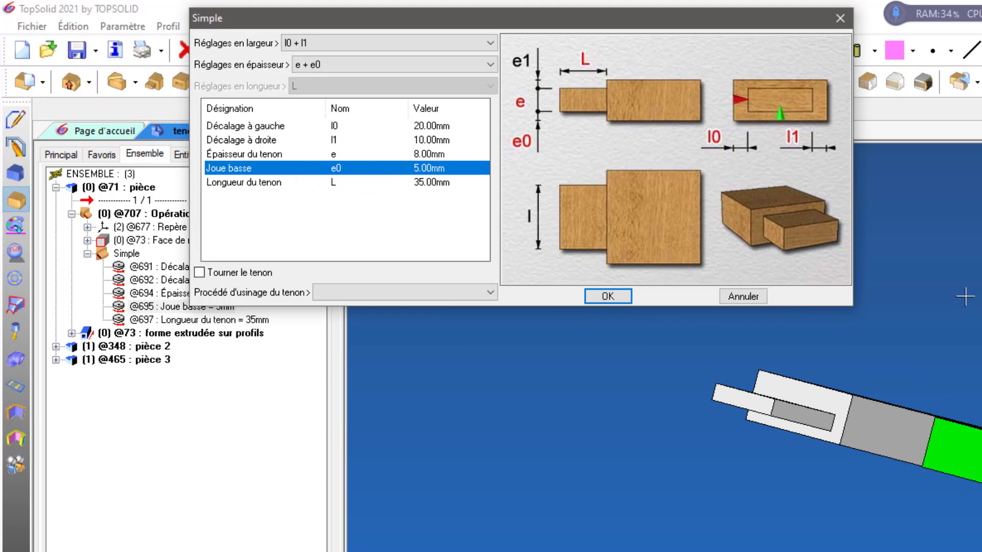
{"action": "middle_click_drag", "start_coordinate": [966, 304], "coordinate": [971, 337]}
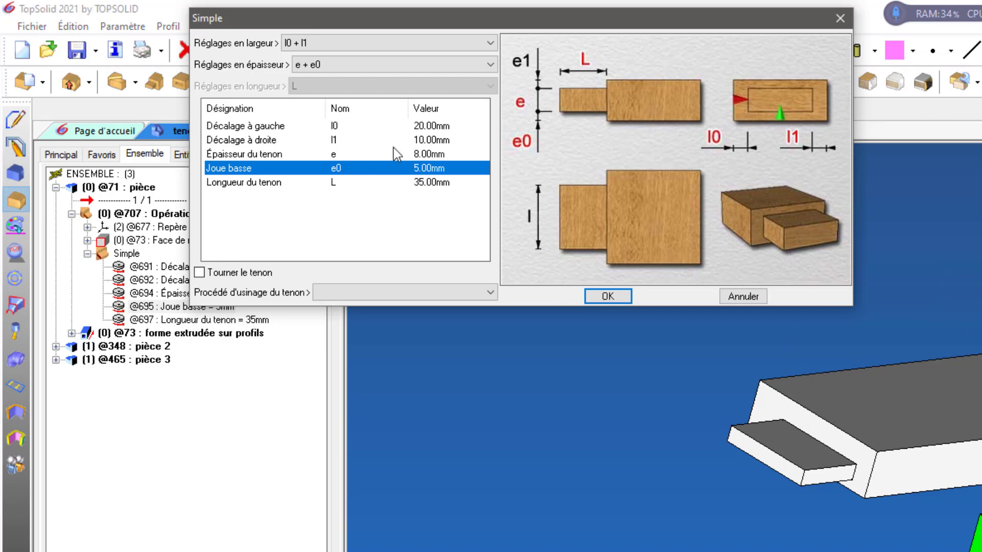
{"action": "left_click", "coordinate": [390, 64]}
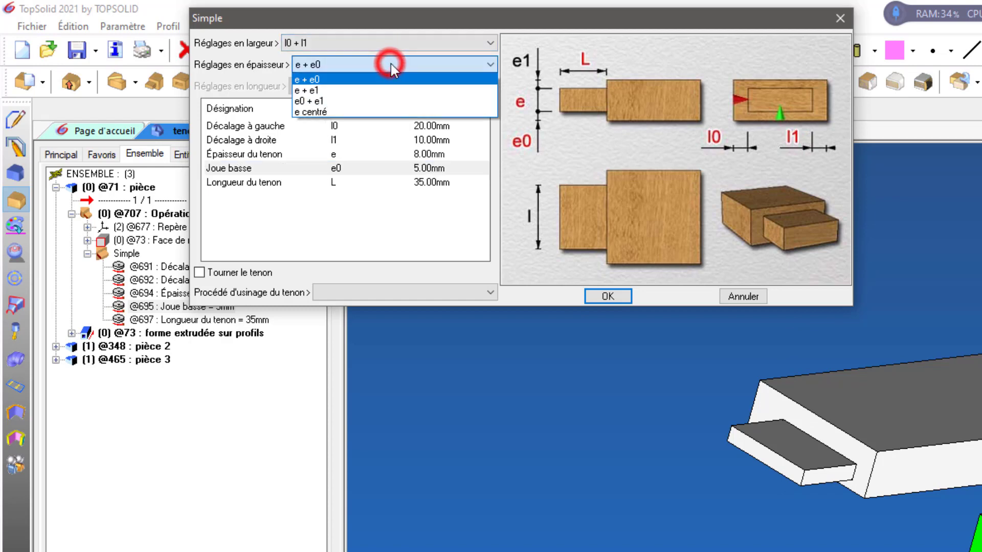
{"action": "left_click", "coordinate": [388, 91]}
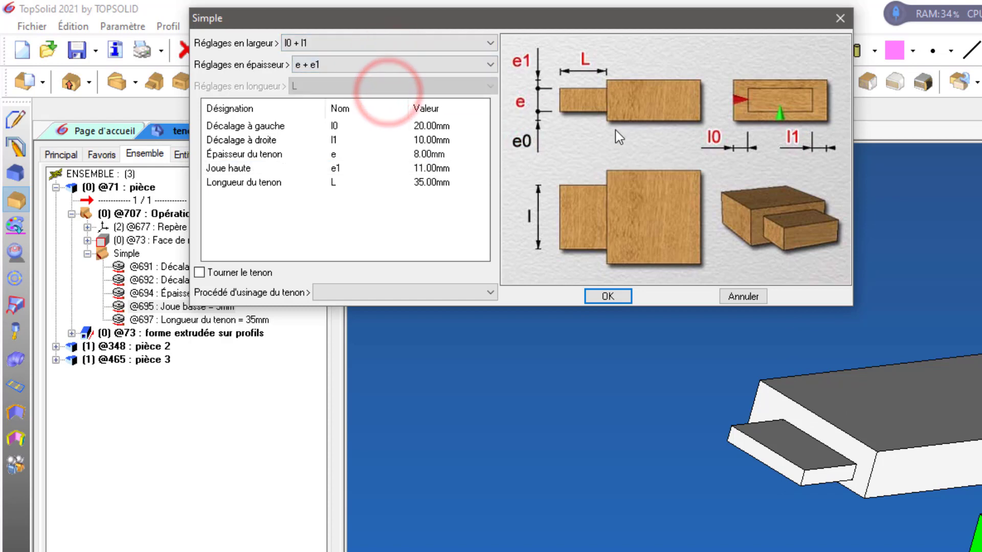
- Set the tenon's upper cheek e1 to 5 mm and apply the modification
{"action": "left_click", "coordinate": [430, 167]}
{"action": "left_click", "coordinate": [430, 168]}
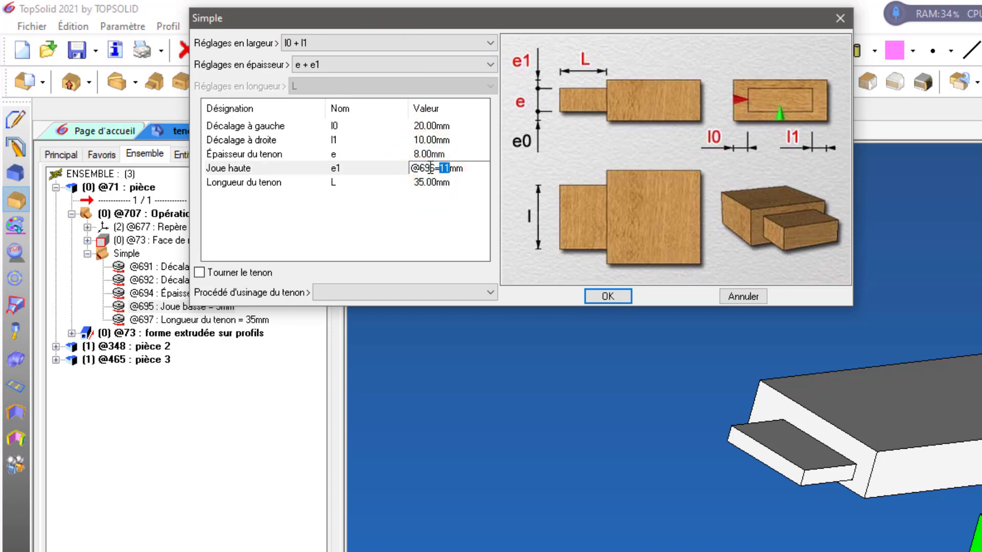
{"action": "type", "text": "5"}
{"action": "key", "text": "Return"}
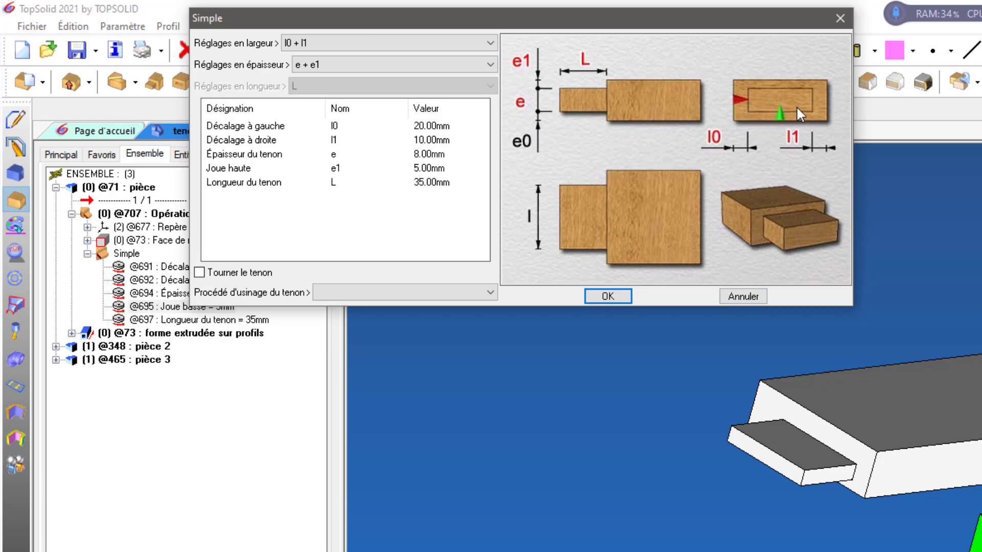
{"action": "left_click", "coordinate": [608, 296]}
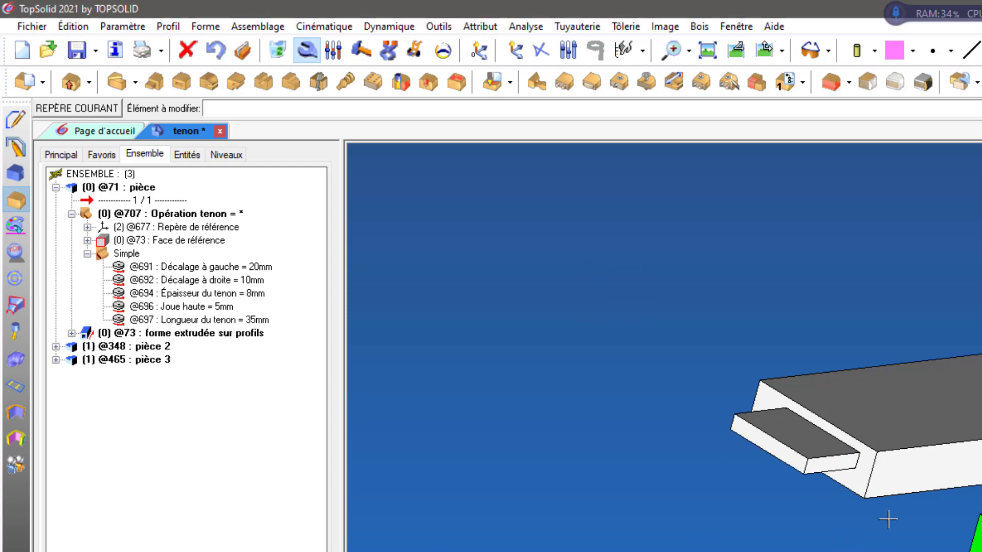
- Measure the distance between the tenon's upper face and the grey part's upper face
{"action": "middle_click_drag", "start_coordinate": [874, 548], "coordinate": [806, 520]}
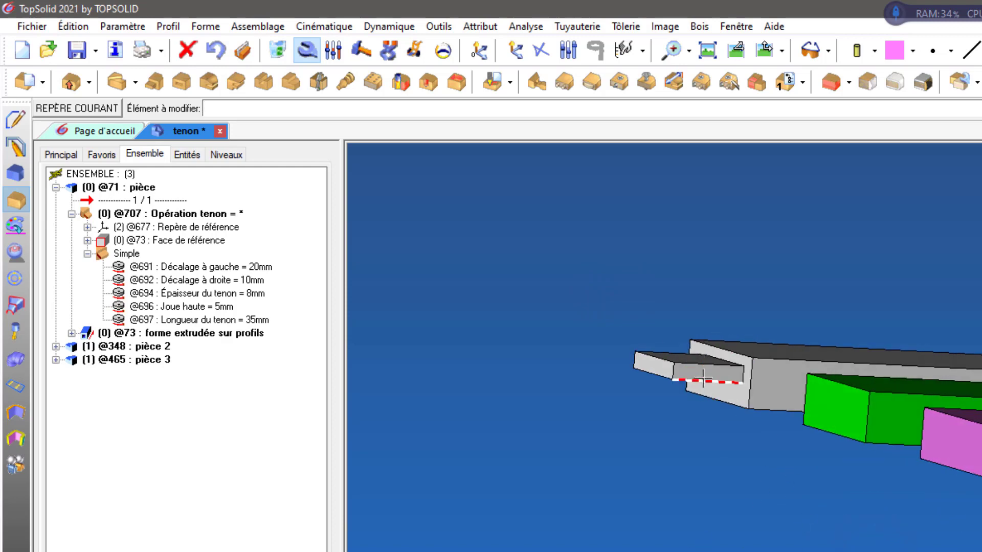
{"action": "scroll", "coordinate": [593, 350], "scroll_direction": "up", "scroll_amount": 3}
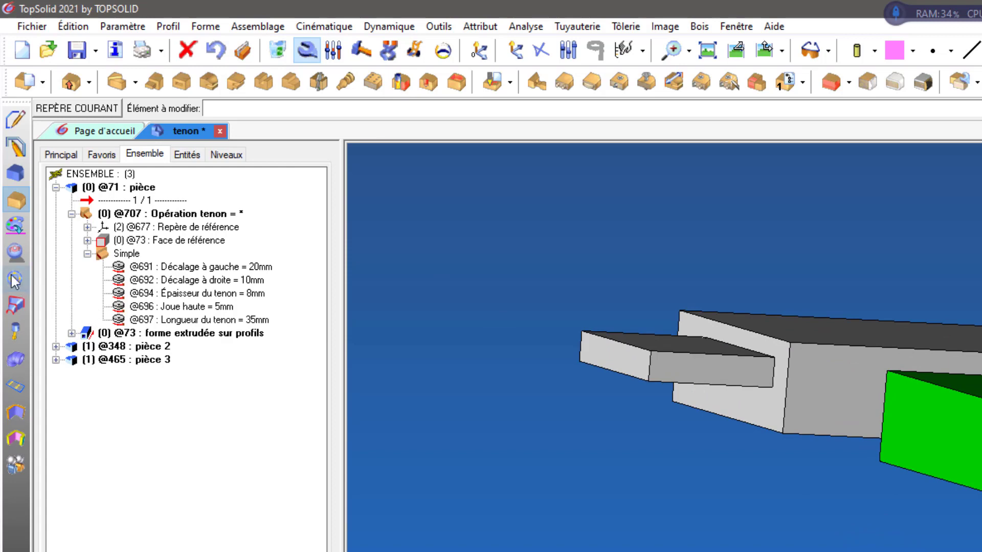
{"action": "left_click", "coordinate": [16, 225]}
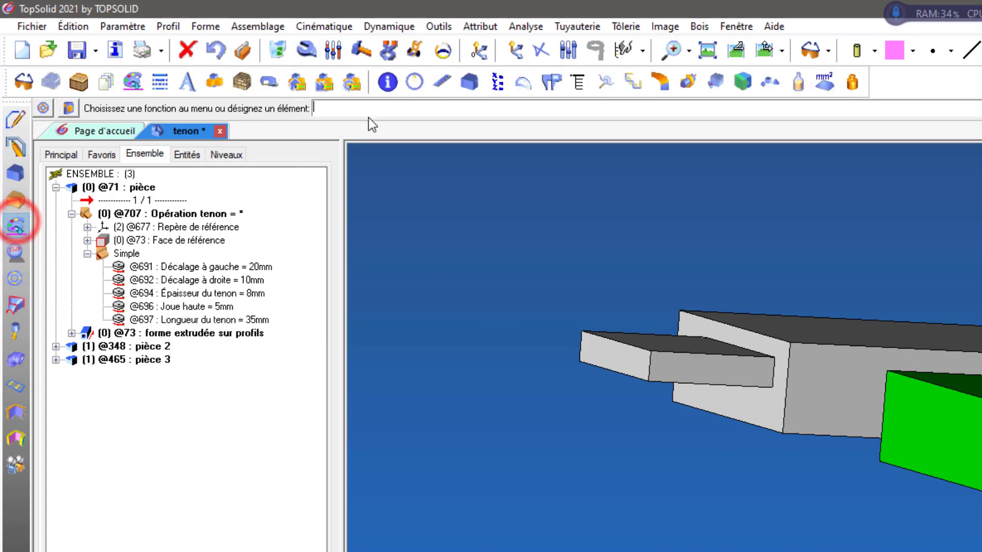
{"action": "left_click", "coordinate": [551, 82]}
{"action": "left_click", "coordinate": [44, 108]}
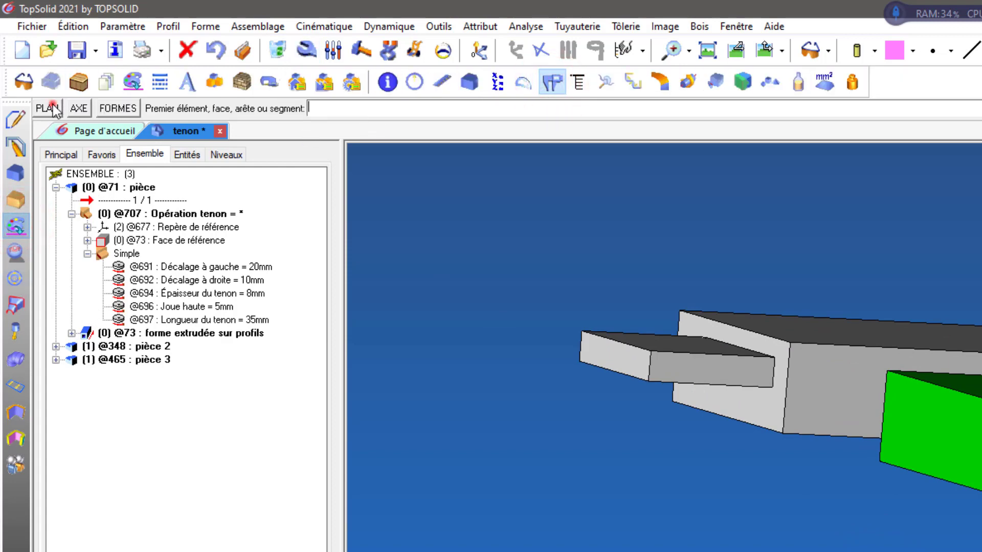
{"action": "left_click", "coordinate": [620, 250]}
{"action": "left_click", "coordinate": [652, 334]}
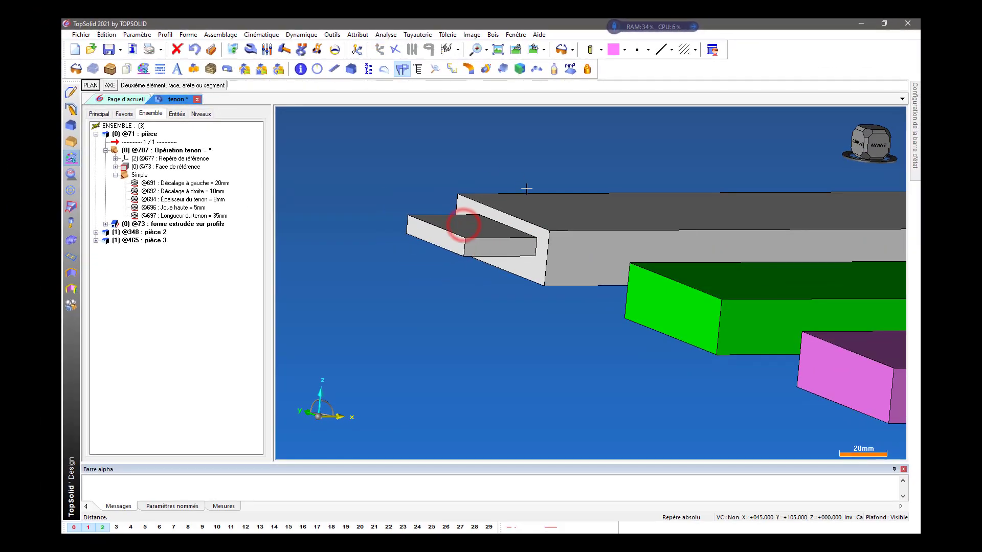
{"action": "left_click", "coordinate": [532, 210]}
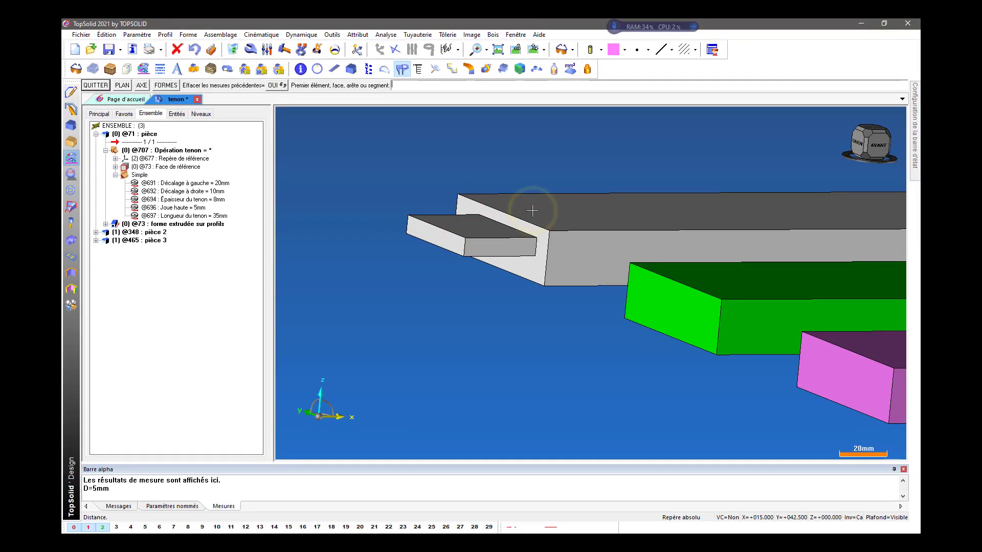
- Change the display mode to show the work plane and repeat the distance measurement between the tenon's and grey part's upper faces
{"action": "left_click", "coordinate": [601, 50]}
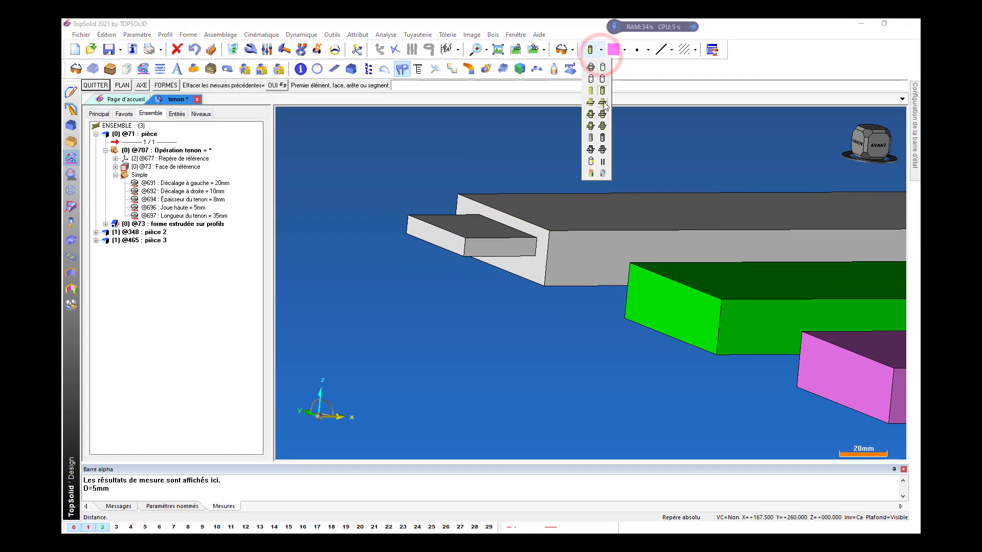
{"action": "left_click", "coordinate": [602, 102]}
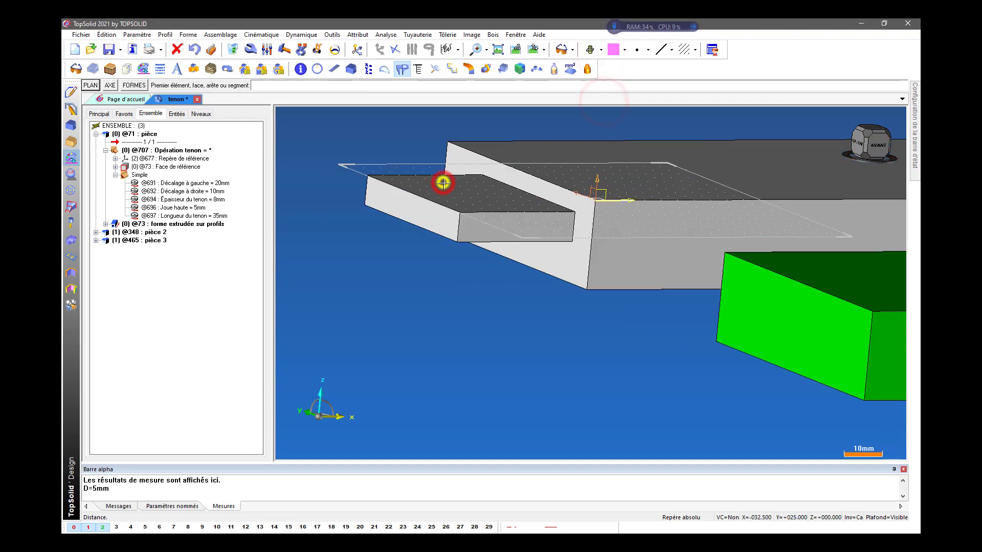
{"action": "left_click", "coordinate": [449, 186]}
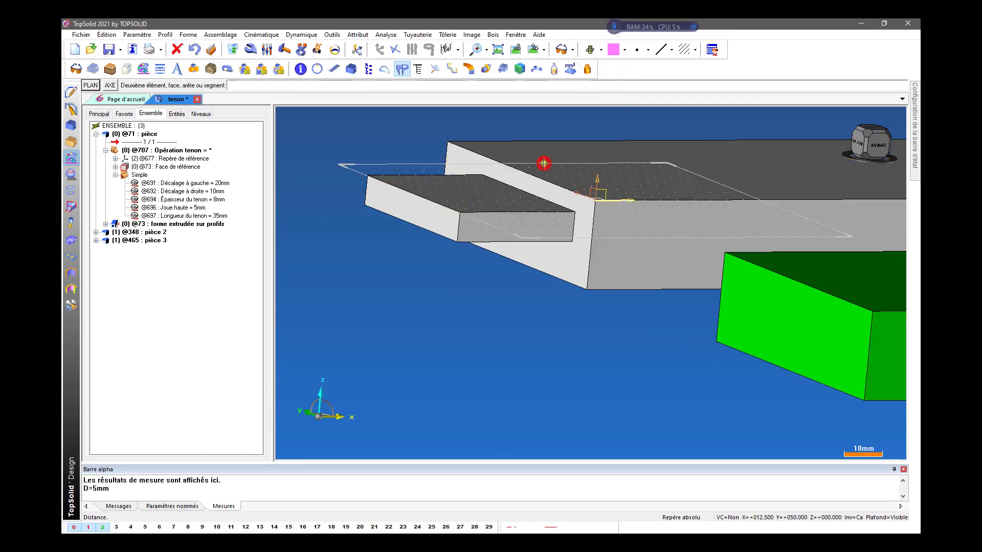
{"action": "left_click", "coordinate": [543, 163]}
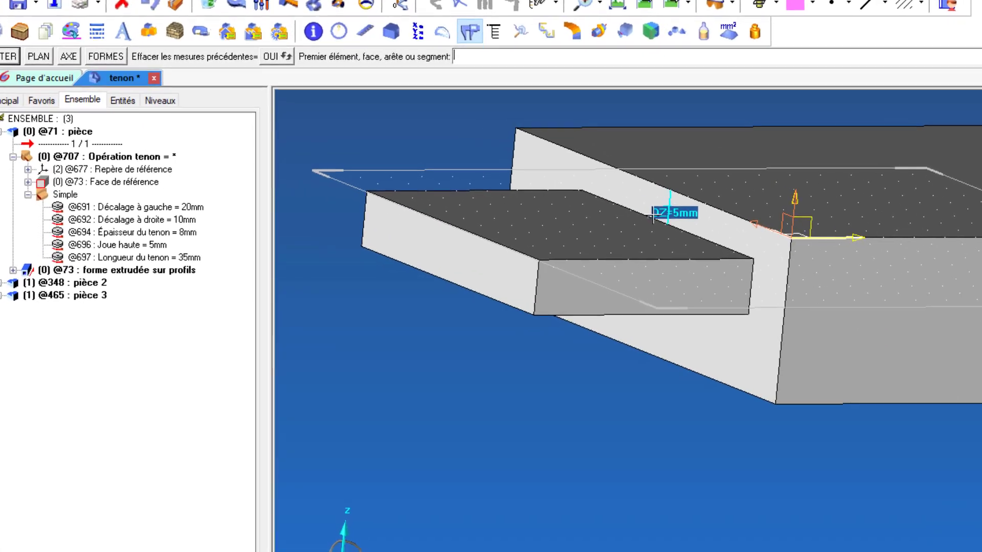
- Set the tenon's upper cheek (Joue haute) to 8 mm
{"action": "scroll", "coordinate": [653, 214], "scroll_direction": "up", "scroll_amount": 3}
{"action": "scroll", "coordinate": [702, 382], "scroll_direction": "down", "scroll_amount": 2}
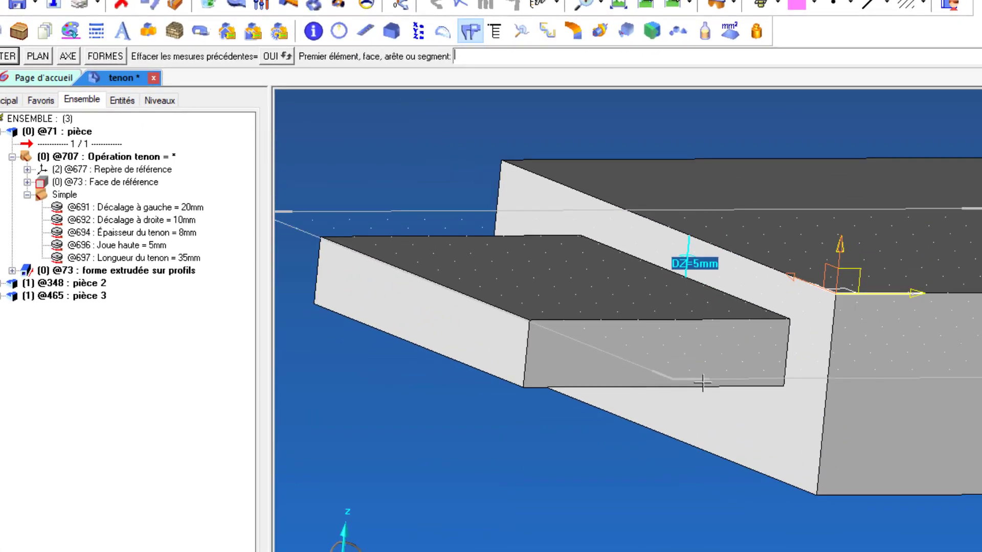
{"action": "left_click", "coordinate": [150, 246]}
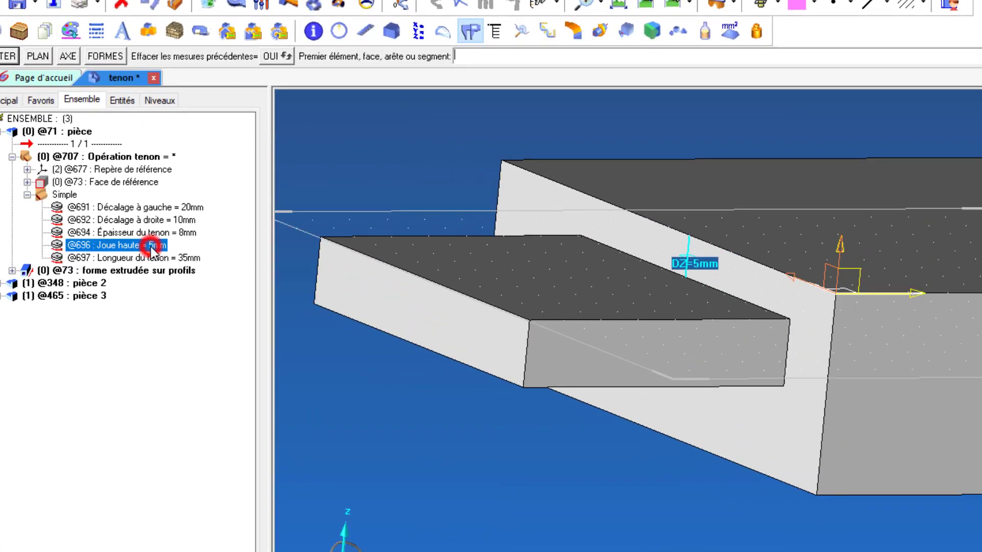
{"action": "double_click", "coordinate": [151, 246]}
{"action": "type", "text": "8"}
{"action": "key", "text": "Return"}
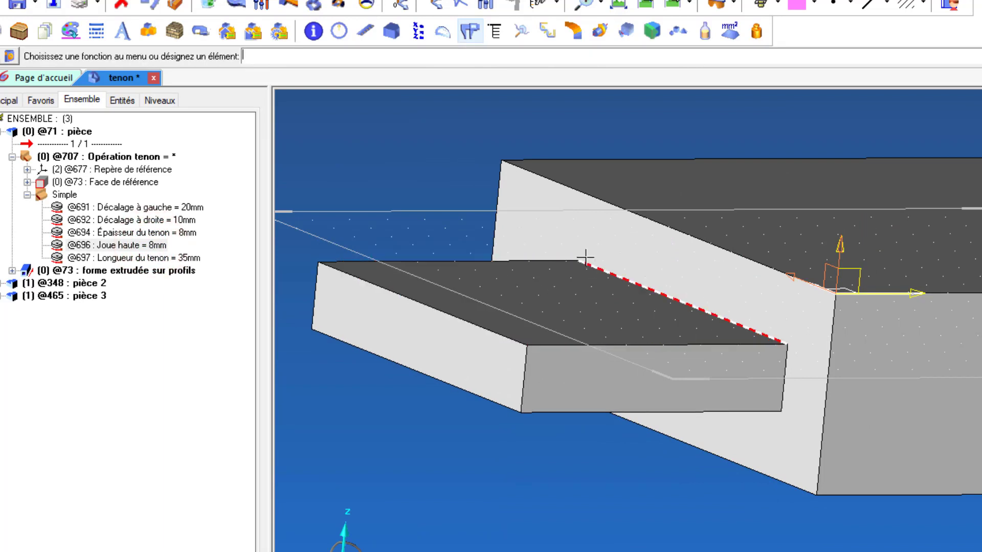
- Measure the distance between the tenon's upper edge and the grey part's upper edge
{"action": "left_click", "coordinate": [471, 32]}
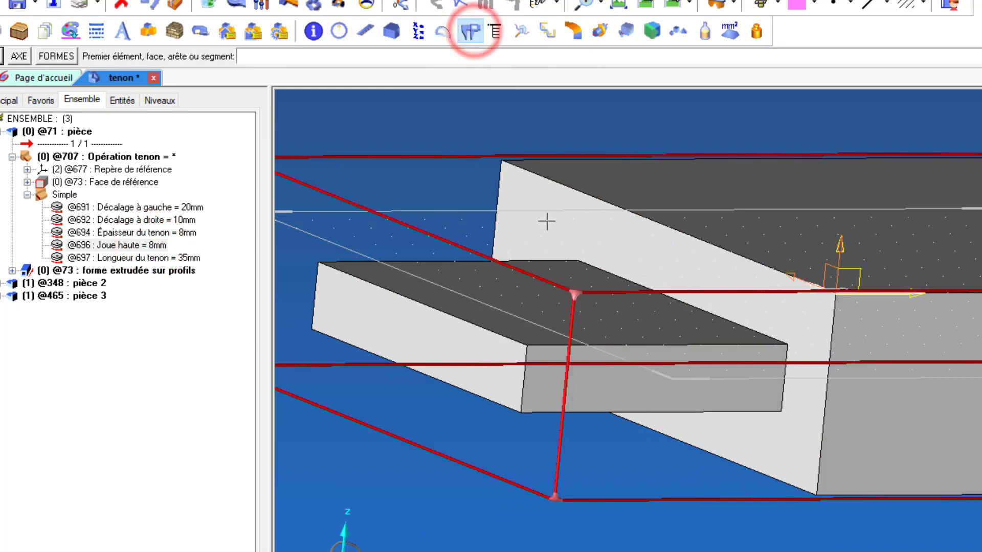
{"action": "left_click", "coordinate": [470, 32]}
{"action": "left_click", "coordinate": [603, 273]}
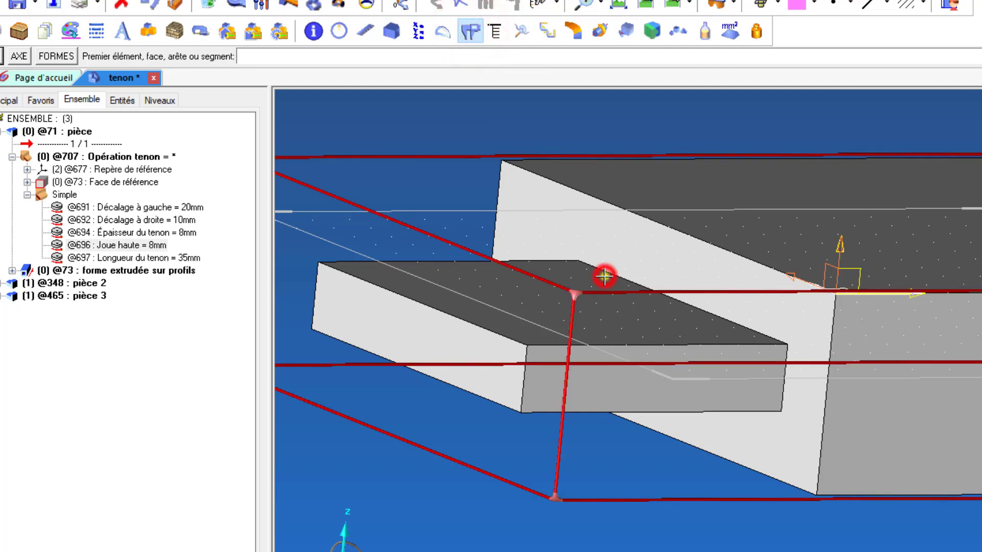
{"action": "left_click", "coordinate": [620, 207]}
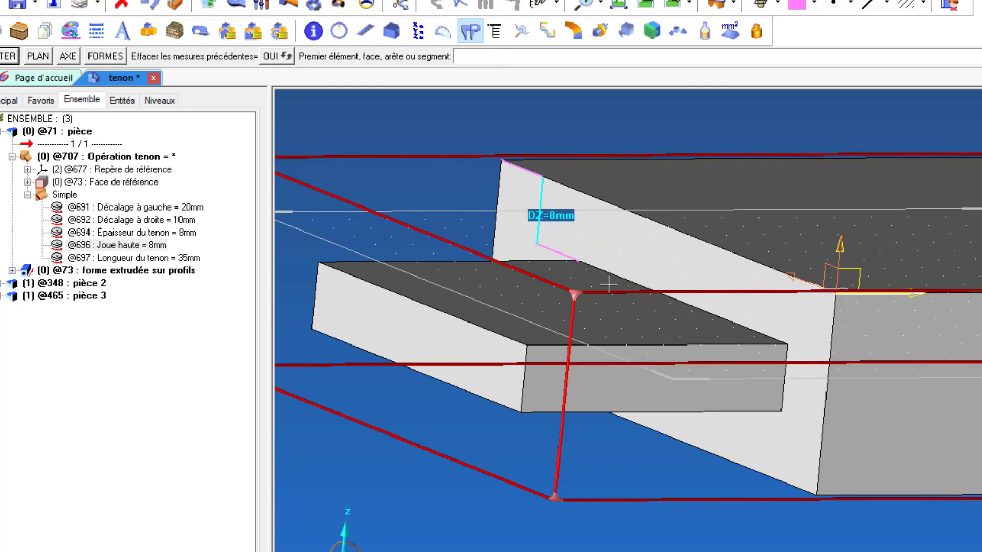
- Examine the tenon on the grey part from several angles, along with its reference face and left offset parameter
{"action": "scroll", "coordinate": [659, 409], "scroll_direction": "down", "scroll_amount": 4}
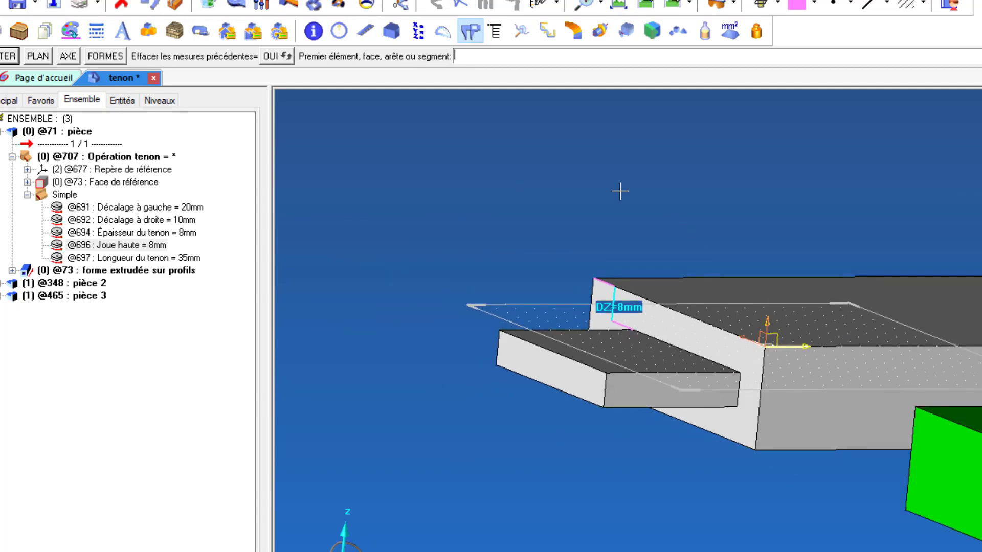
{"action": "middle_click_drag", "start_coordinate": [661, 144], "coordinate": [440, 236]}
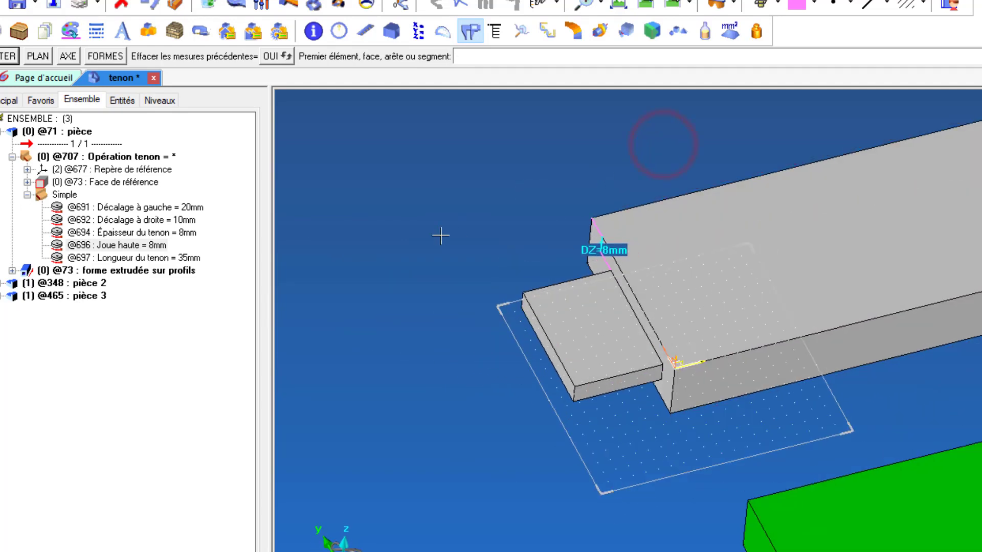
{"action": "scroll", "coordinate": [455, 288], "scroll_direction": "down", "scroll_amount": 2}
{"action": "scroll", "coordinate": [664, 307], "scroll_direction": "up", "scroll_amount": 1}
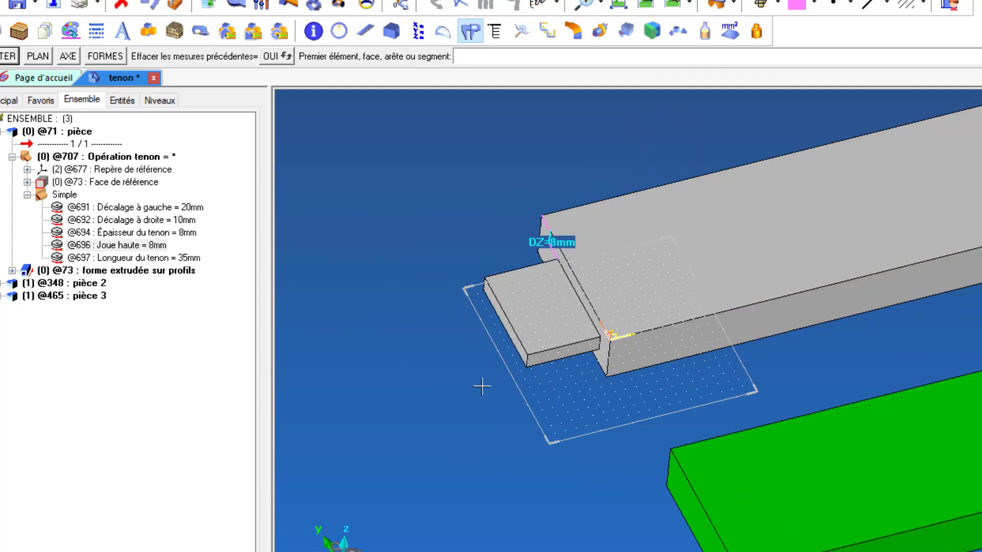
{"action": "middle_click_drag", "start_coordinate": [560, 441], "coordinate": [608, 425]}
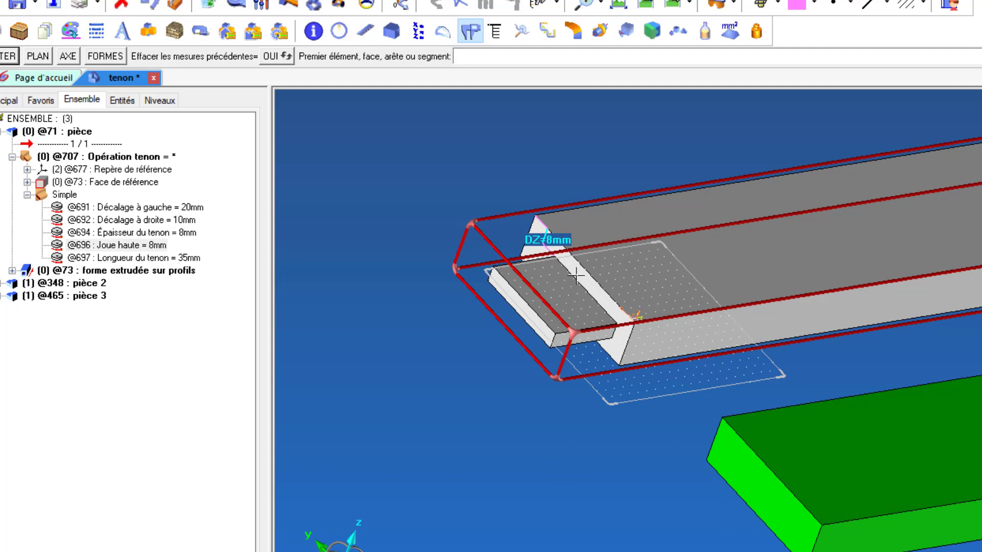
{"action": "scroll", "coordinate": [406, 352], "scroll_direction": "up", "scroll_amount": 5}
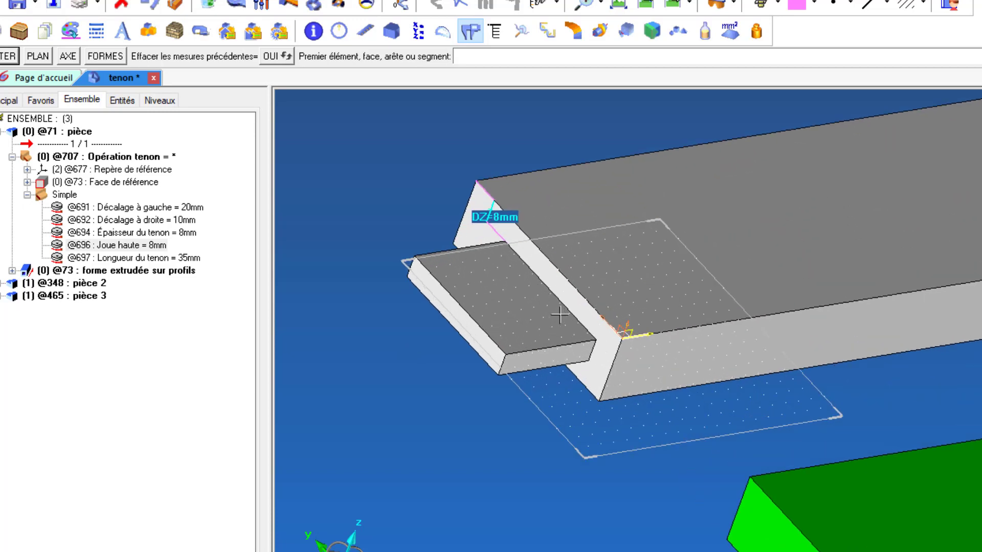
{"action": "left_click", "coordinate": [131, 207]}
{"action": "left_click", "coordinate": [82, 156]}
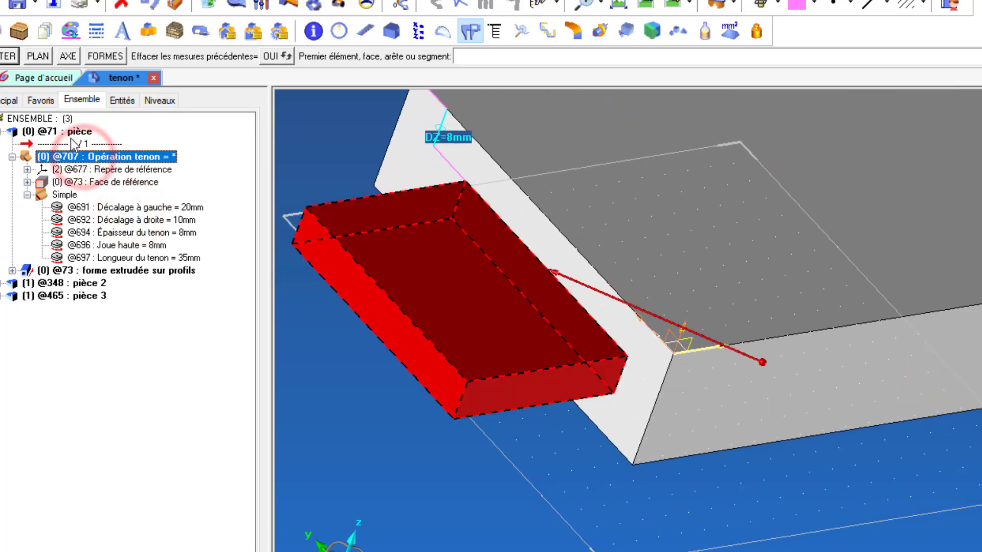
{"action": "left_click", "coordinate": [180, 207]}
{"action": "scroll", "coordinate": [772, 409], "scroll_direction": "down", "scroll_amount": 3}
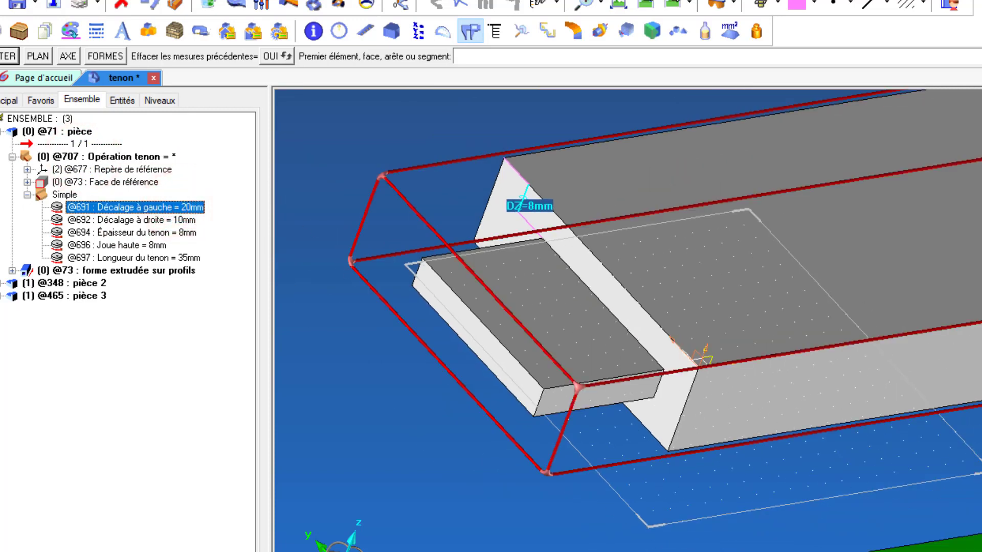
{"action": "scroll", "coordinate": [696, 295], "scroll_direction": "down", "scroll_amount": 2}
{"action": "scroll", "coordinate": [726, 245], "scroll_direction": "up", "scroll_amount": 1}
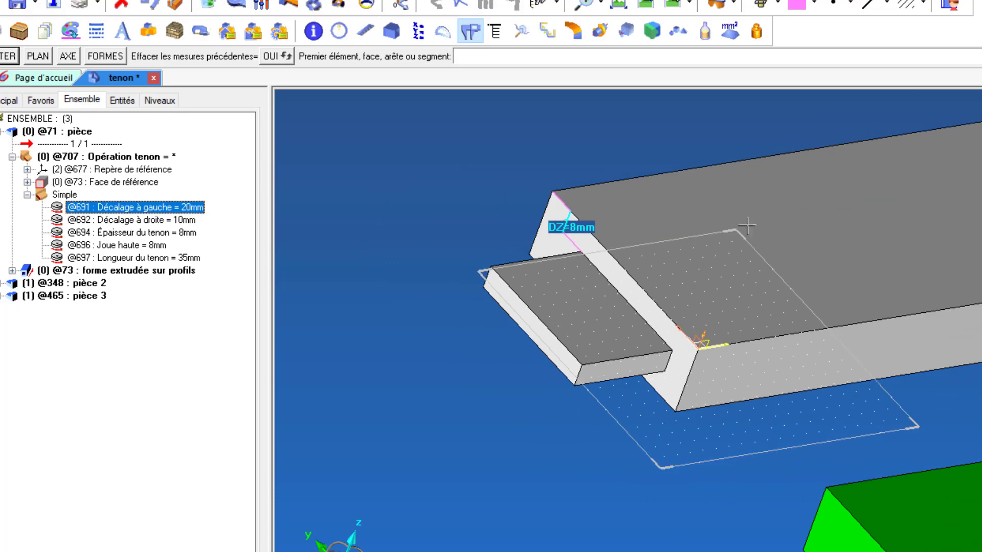
{"action": "middle_click_drag", "start_coordinate": [745, 220], "coordinate": [762, 225]}
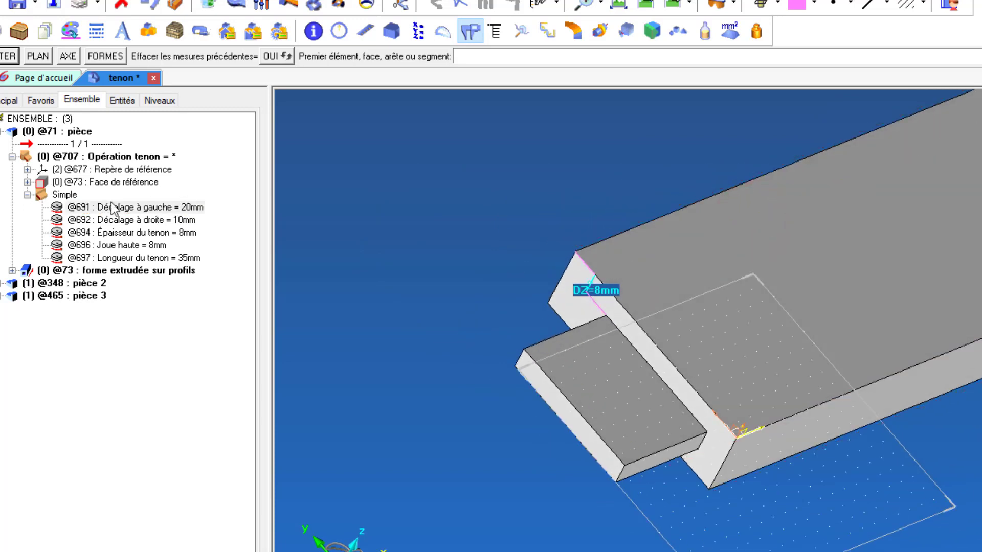
{"action": "left_click", "coordinate": [112, 207]}
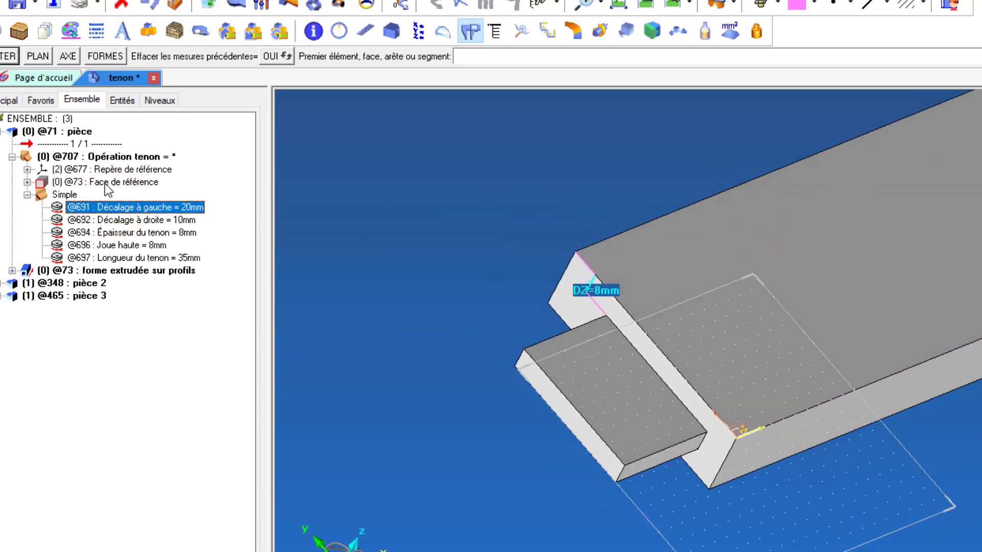
{"action": "left_click", "coordinate": [105, 183]}
{"action": "left_click", "coordinate": [110, 207]}
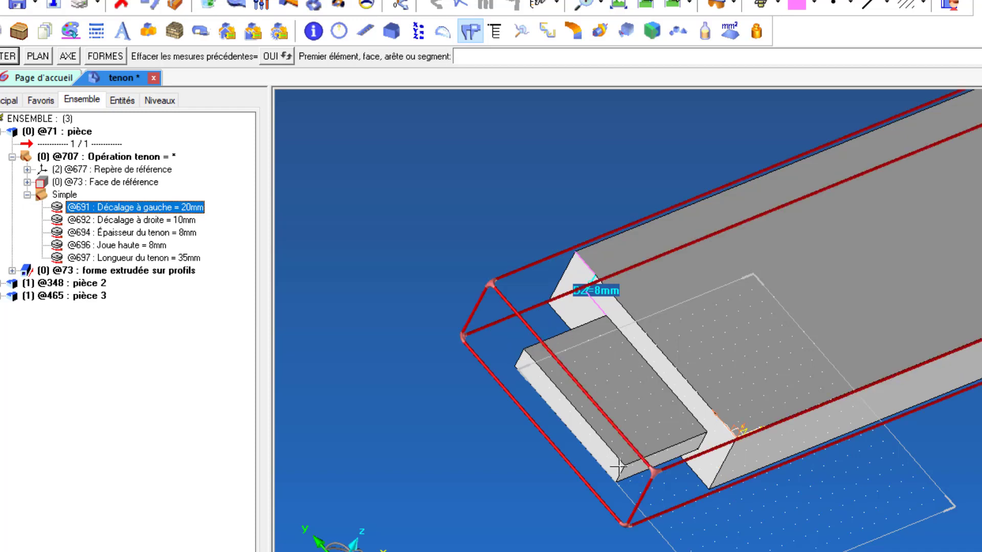
- Set the tenon's right offset to 15 mm and its length to 45 mm
{"action": "double_click", "coordinate": [183, 221]}
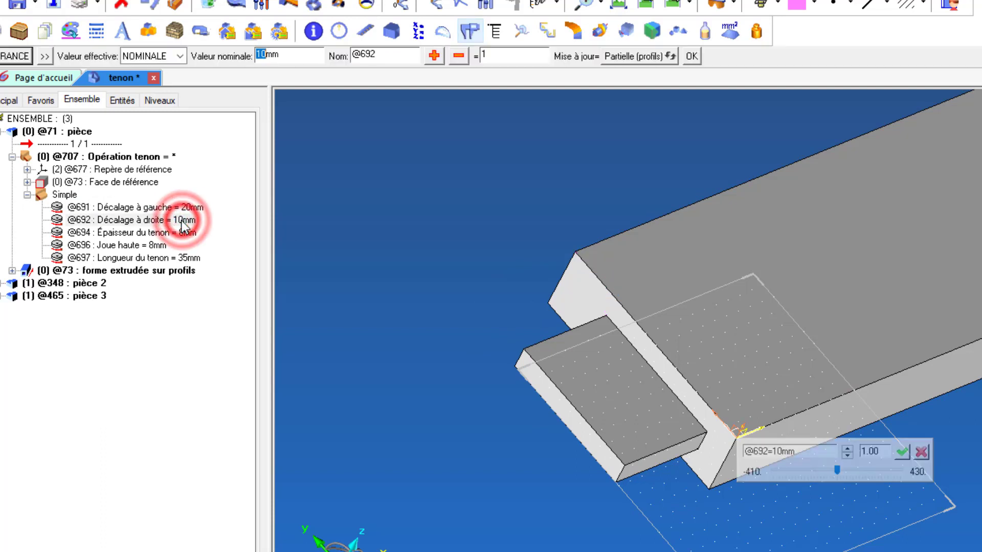
{"action": "key", "text": "Return"}
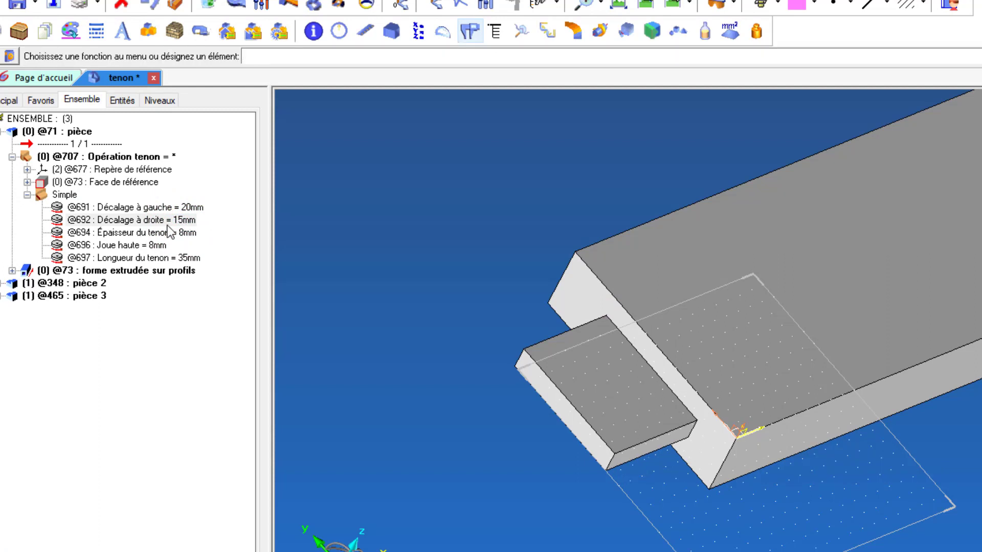
{"action": "left_click", "coordinate": [184, 260]}
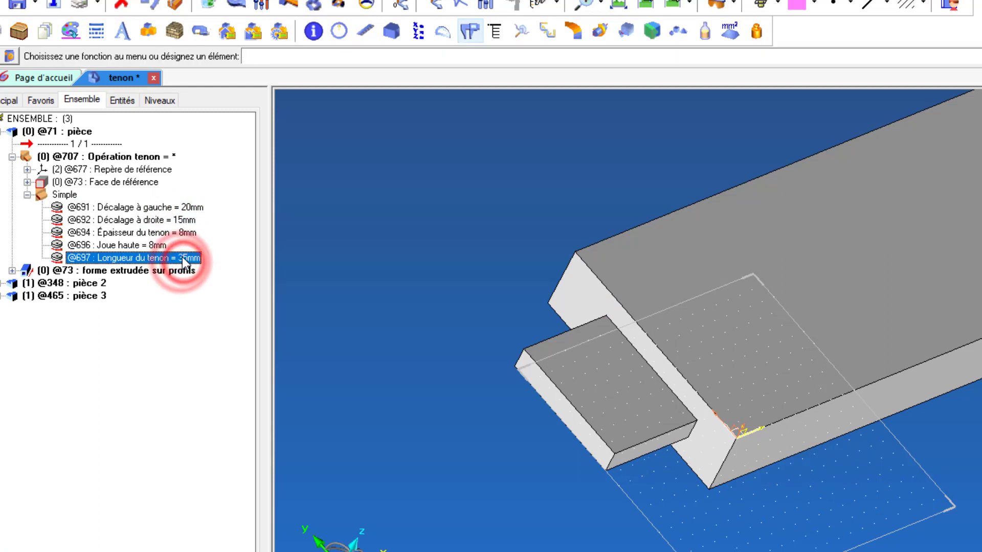
{"action": "double_click", "coordinate": [184, 258]}
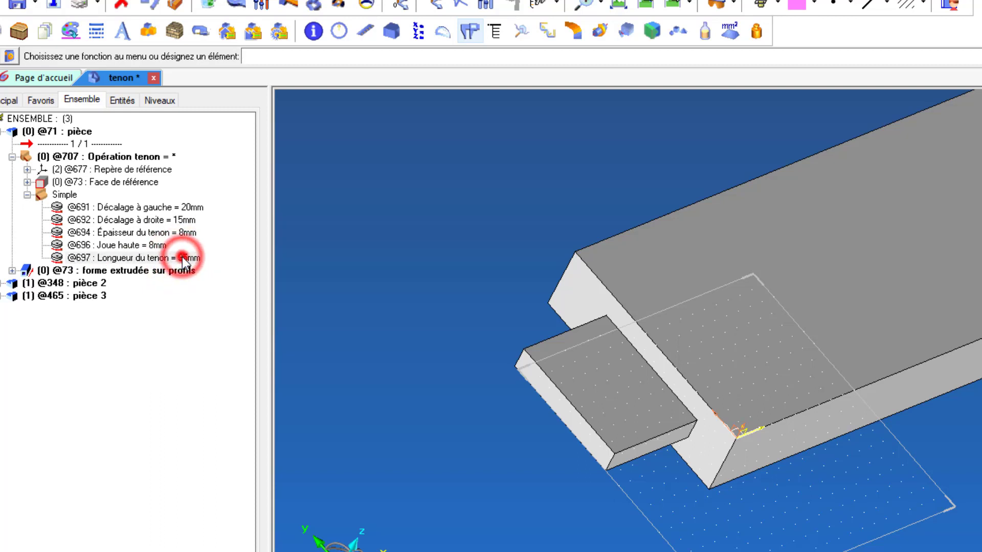
{"action": "type", "text": "45mm"}
{"action": "key", "text": "Return"}
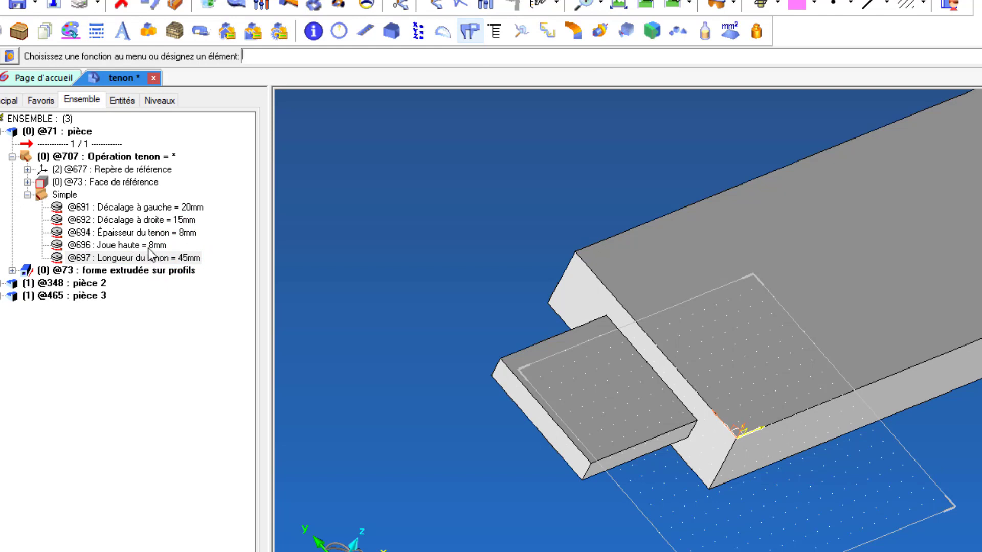
- Extract the tenon operation from the grey part and collapse the part's construction tree
{"action": "scroll", "coordinate": [486, 344], "scroll_direction": "down", "scroll_amount": 3}
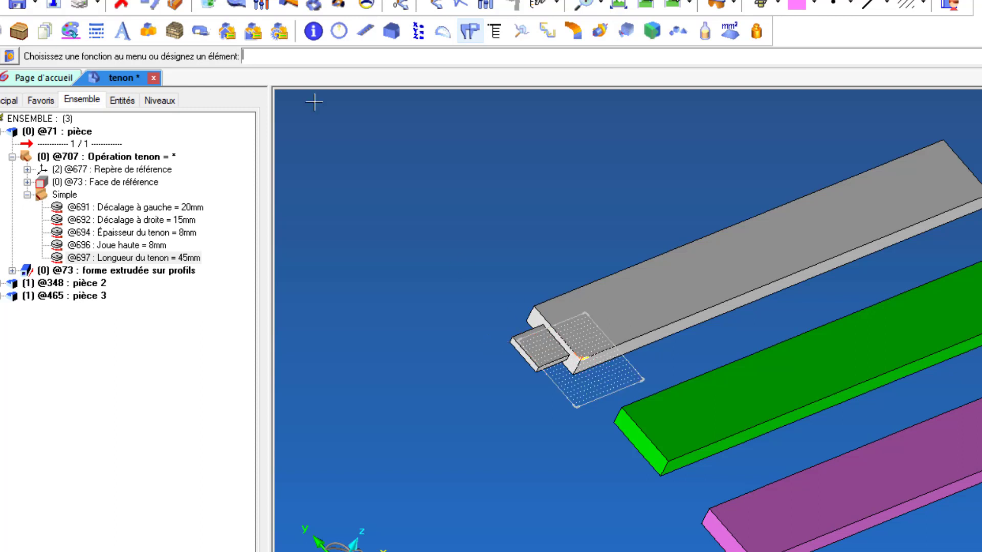
{"action": "left_click", "coordinate": [313, 31]}
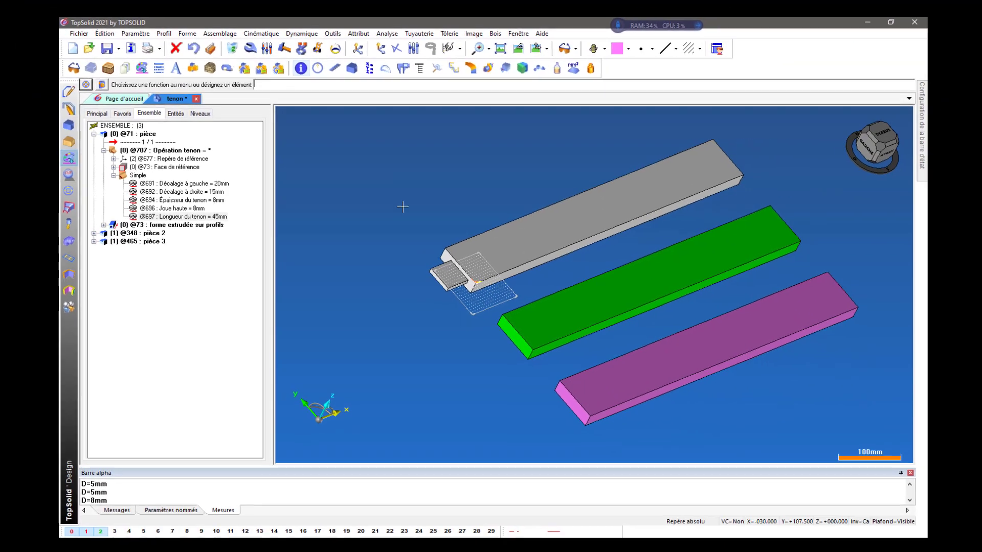
{"action": "left_click", "coordinate": [334, 68]}
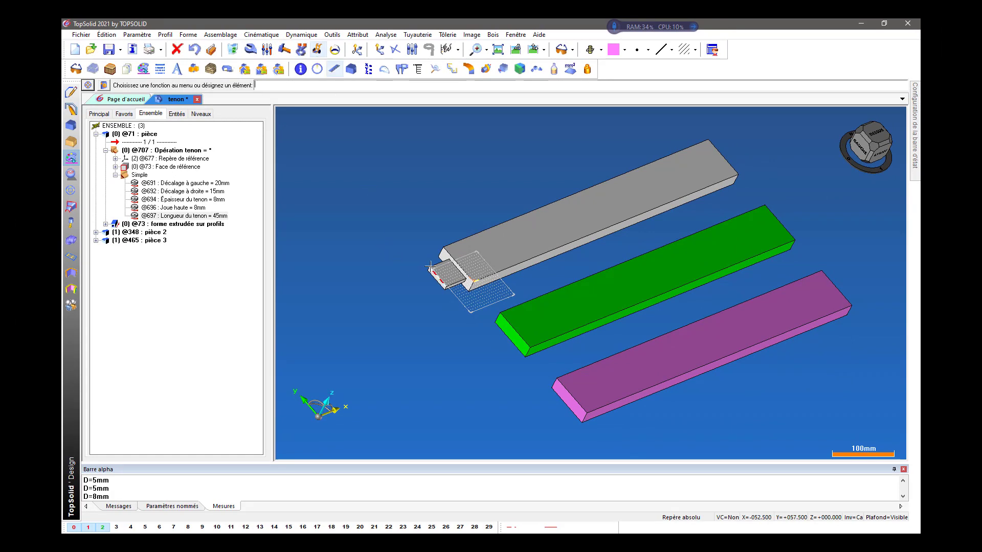
{"action": "left_click", "coordinate": [302, 52]}
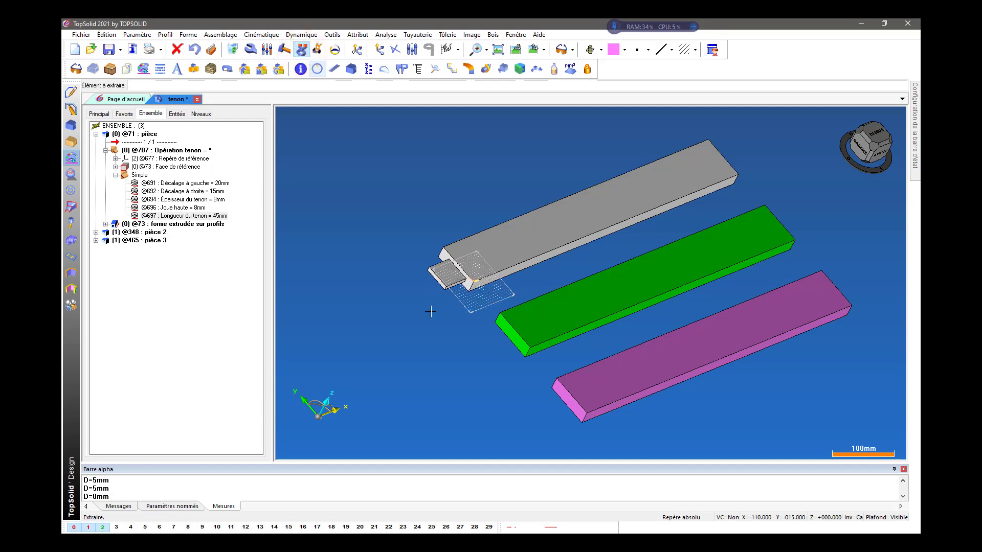
{"action": "scroll", "coordinate": [436, 319], "scroll_direction": "up", "scroll_amount": 2}
{"action": "left_click", "coordinate": [439, 264]}
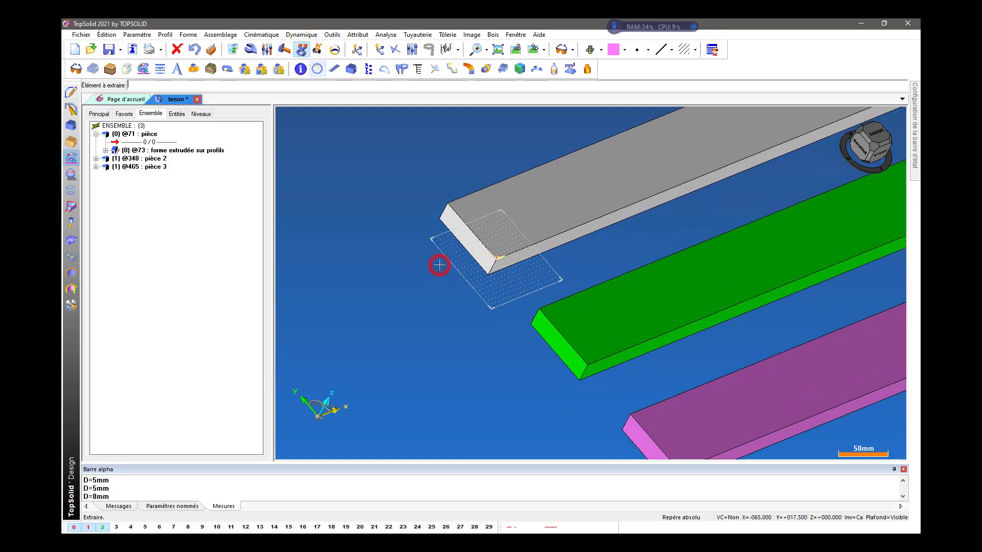
{"action": "left_click", "coordinate": [96, 134]}
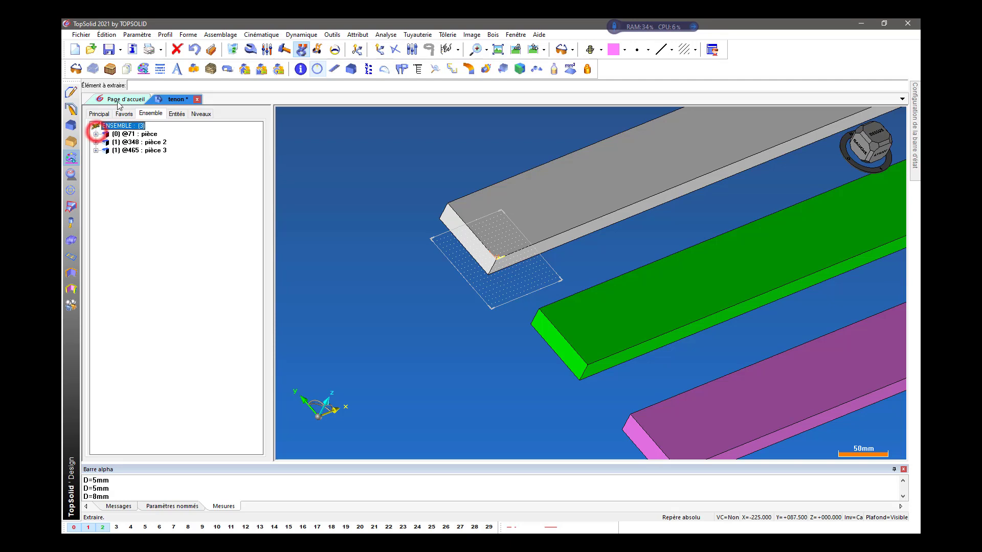
- Start a new tenon on the grey part's end face, referenced to its side and upper faces
{"action": "left_click", "coordinate": [74, 144]}
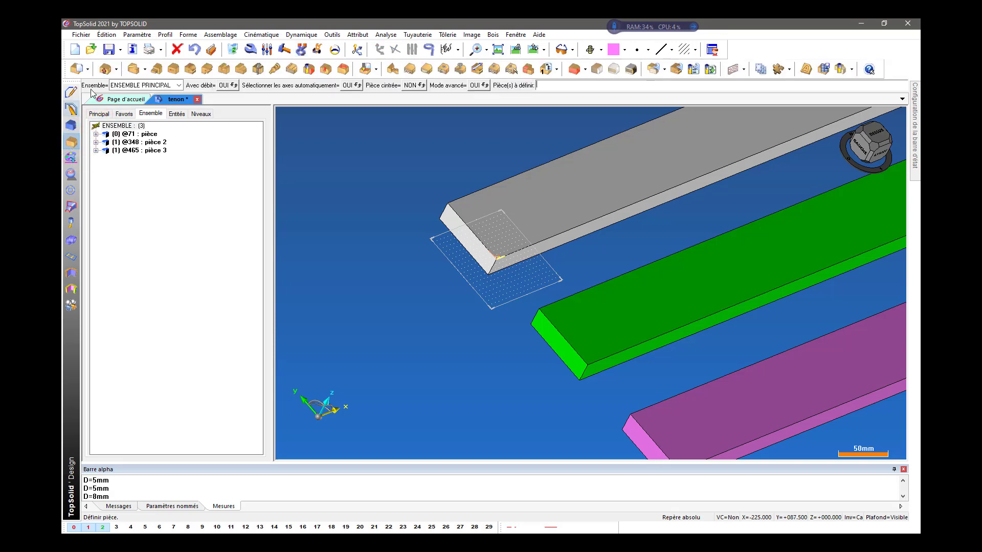
{"action": "left_click", "coordinate": [157, 68]}
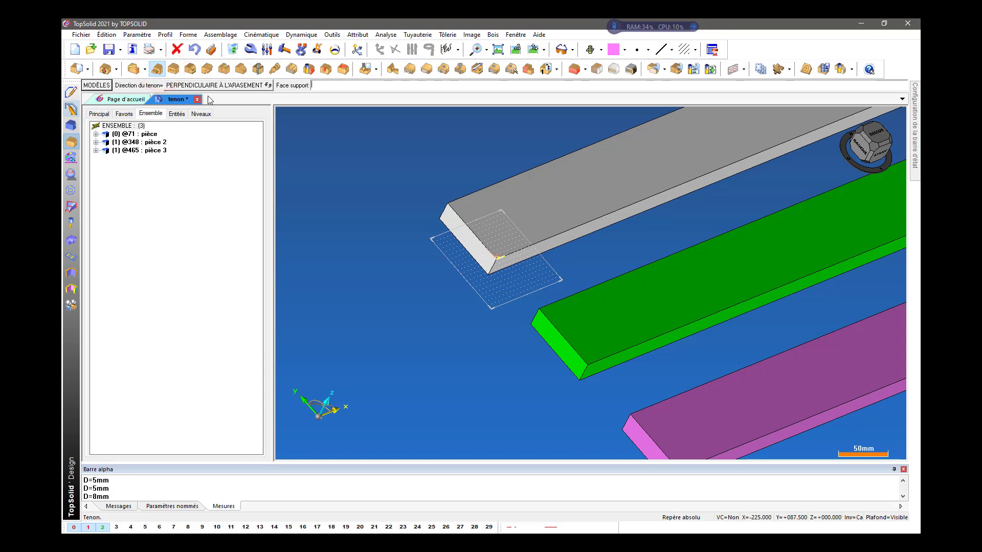
{"action": "left_click", "coordinate": [459, 231]}
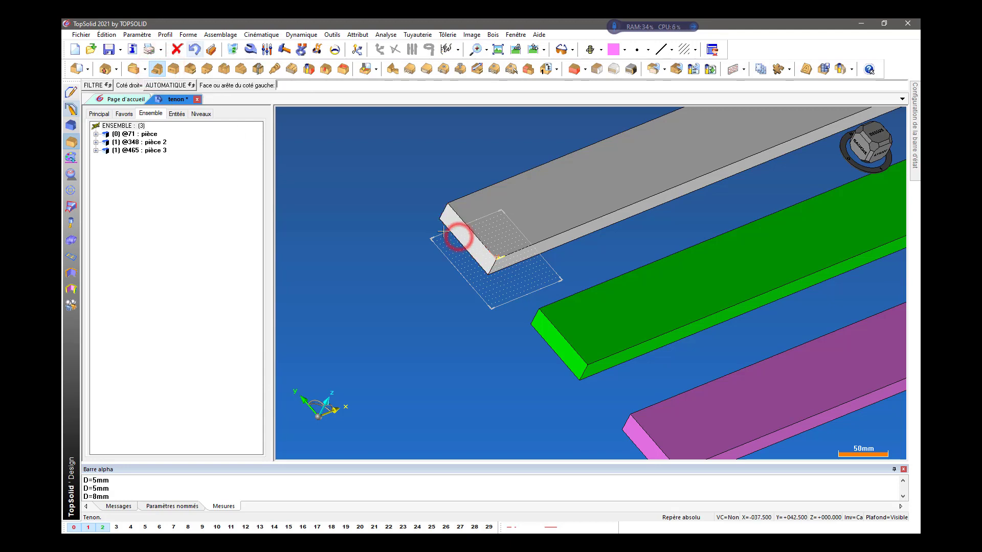
{"action": "left_click", "coordinate": [525, 217]}
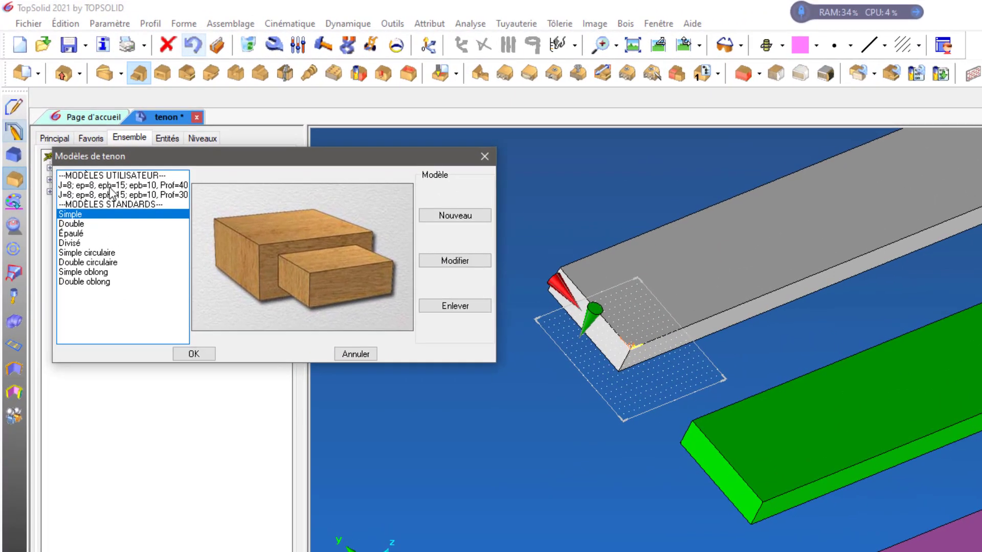
- Create the grey part's tenon from the user model "J=8; ep=8, eph=15; epb=10, Prof=40" with thickness settings e + e1
{"action": "left_click", "coordinate": [110, 185]}
{"action": "left_click", "coordinate": [185, 350]}
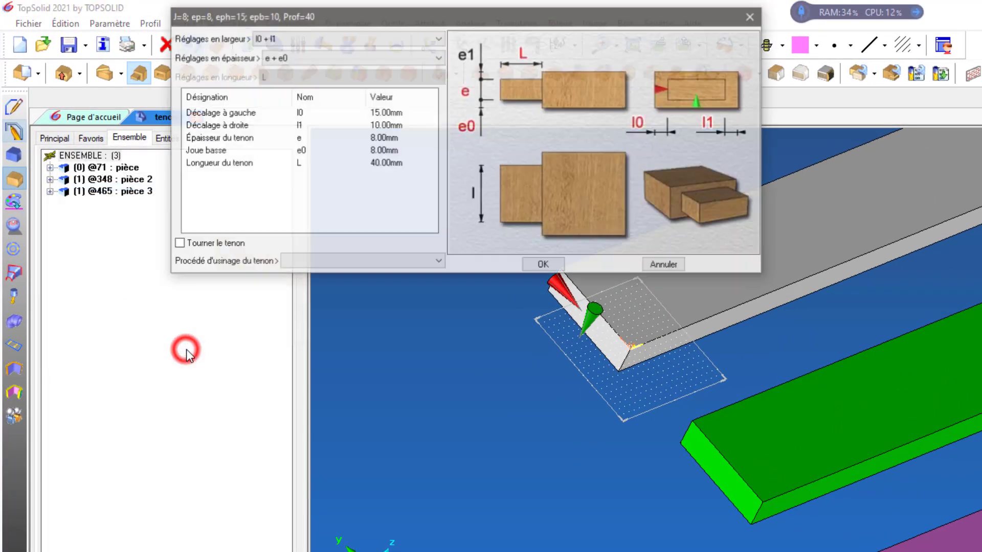
{"action": "left_click_drag", "start_coordinate": [388, 14], "coordinate": [261, 18]}
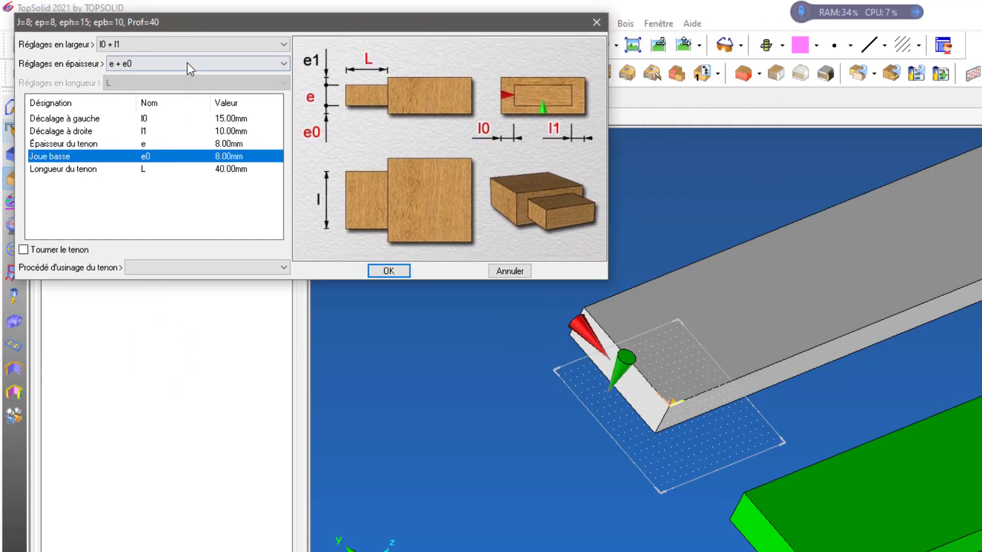
{"action": "left_click", "coordinate": [187, 62]}
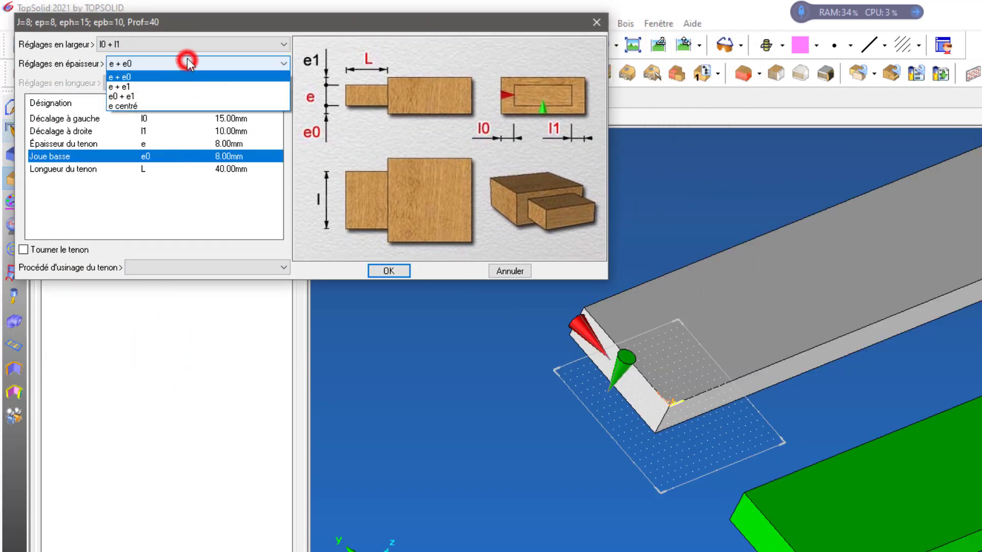
{"action": "left_click", "coordinate": [176, 86]}
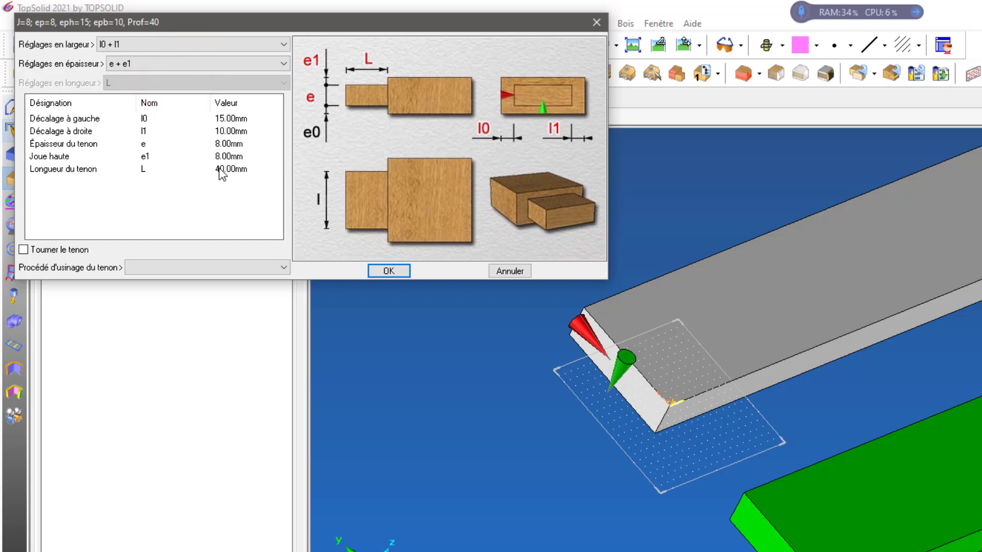
{"action": "left_click", "coordinate": [399, 271]}
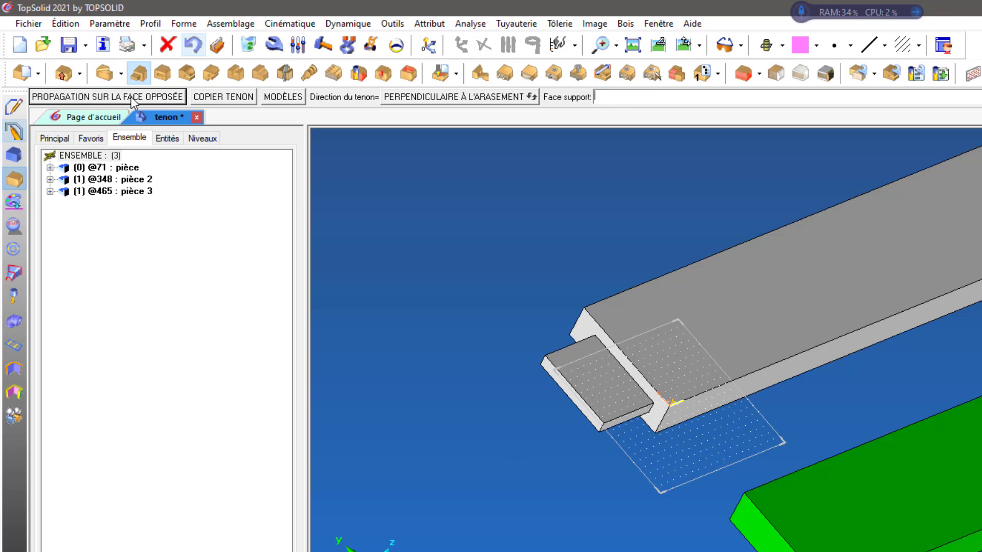
- Propagate the tenon to the opposite end face of the grey part
{"action": "scroll", "coordinate": [456, 381], "scroll_direction": "down", "scroll_amount": 2}
{"action": "scroll", "coordinate": [455, 381], "scroll_direction": "down", "scroll_amount": 1}
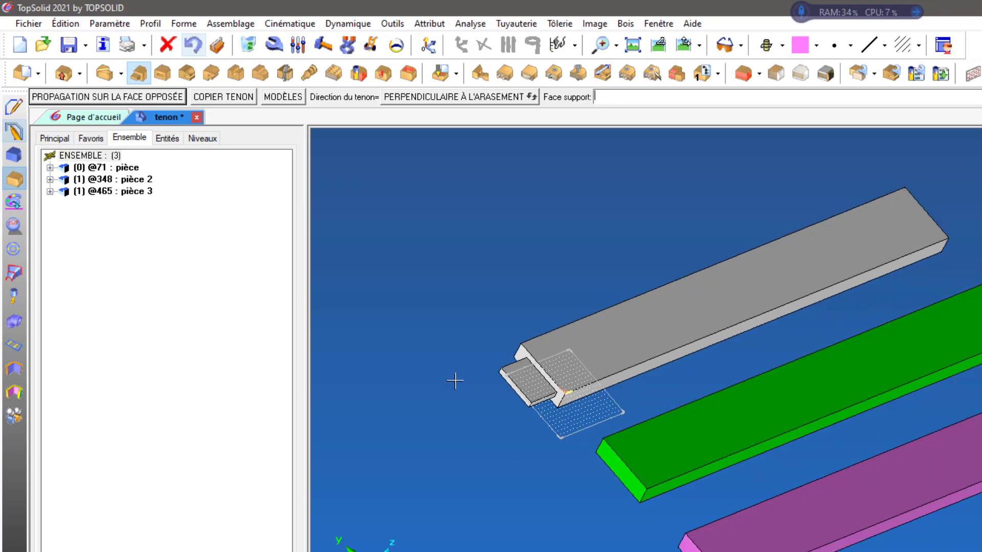
{"action": "left_click", "coordinate": [152, 99]}
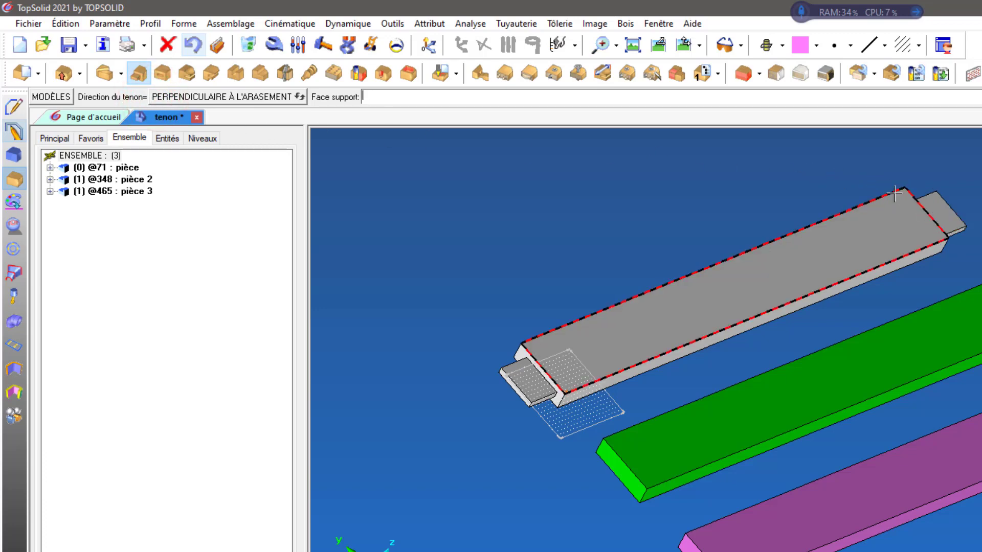
- Expand the grey part's tenon operation to examine its propagation and its model parameters
{"action": "left_click", "coordinate": [51, 168]}
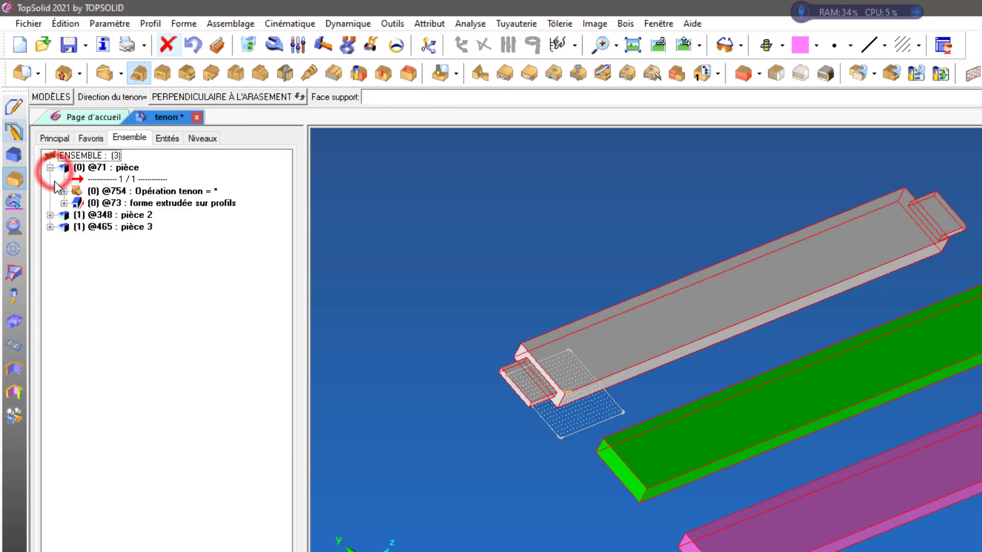
{"action": "left_click", "coordinate": [106, 192]}
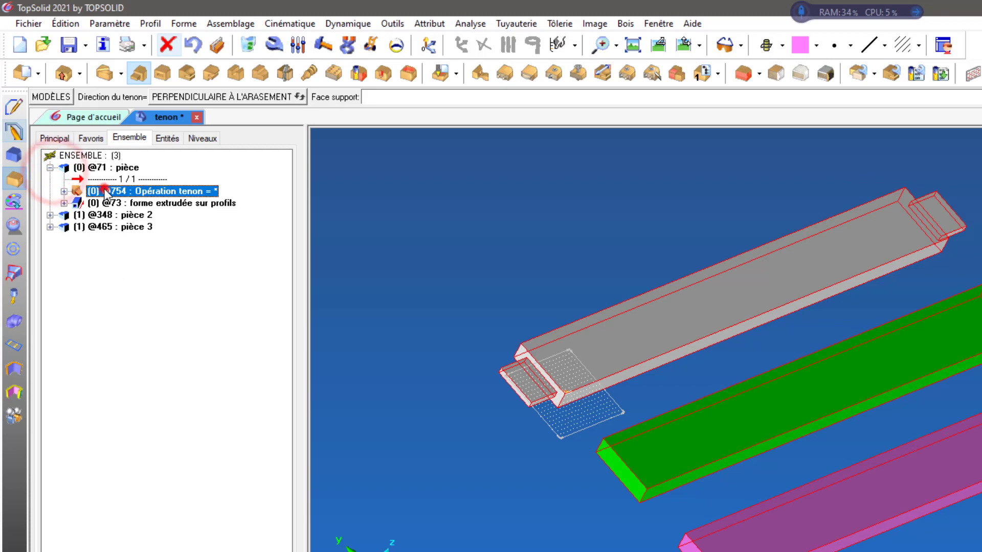
{"action": "left_click", "coordinate": [63, 191]}
{"action": "left_click", "coordinate": [141, 227]}
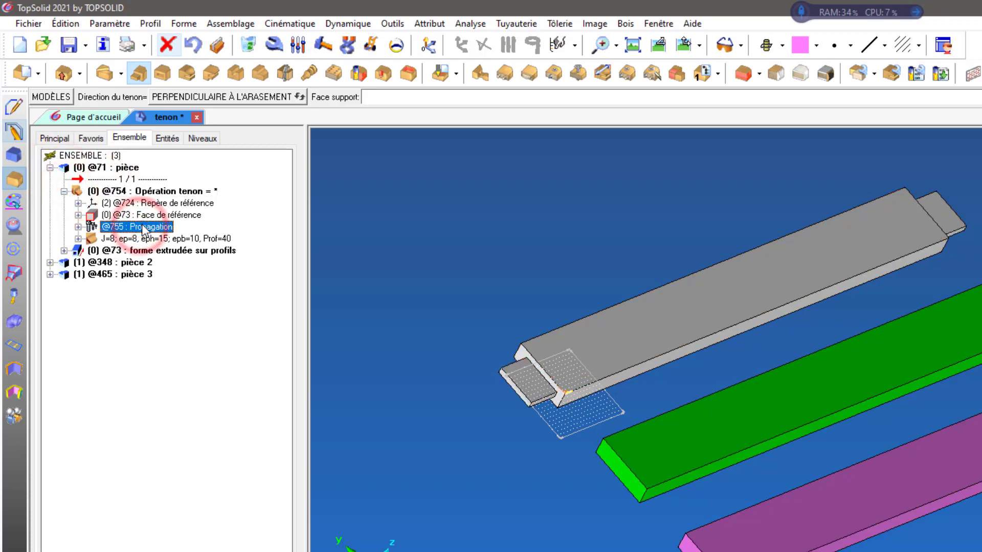
{"action": "left_click", "coordinate": [77, 227]}
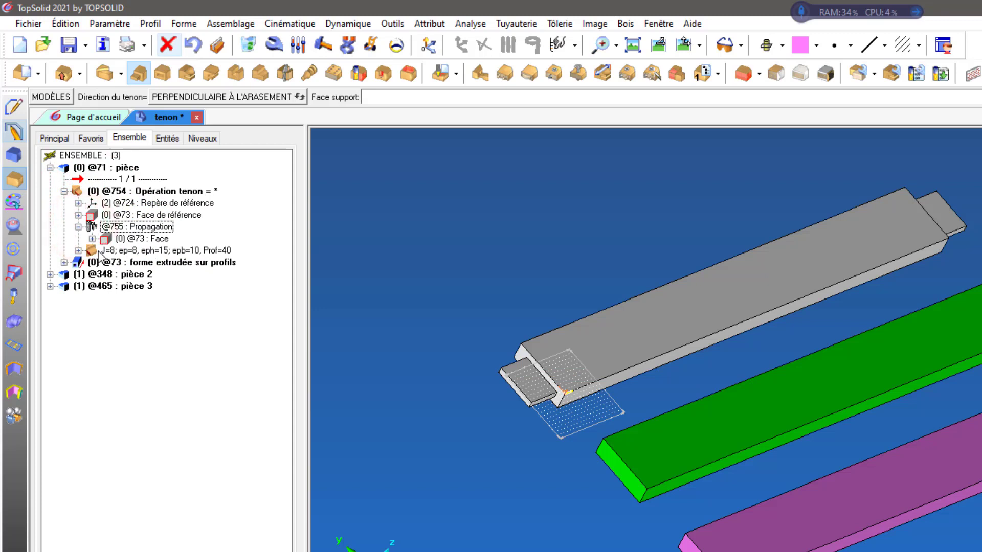
{"action": "left_click", "coordinate": [78, 251]}
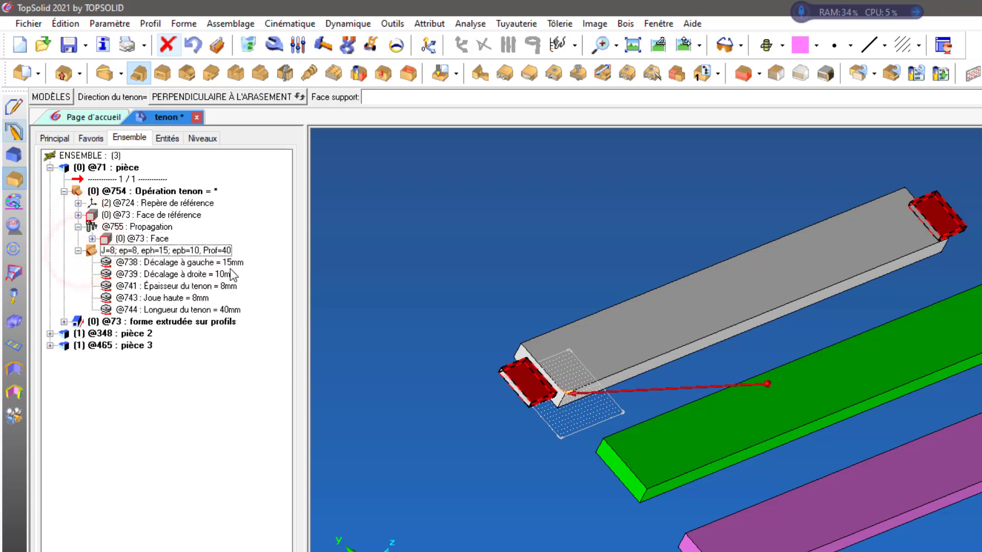
- Set the left offset of the grey part's propagated tenons to 25 mm
{"action": "double_click", "coordinate": [233, 263]}
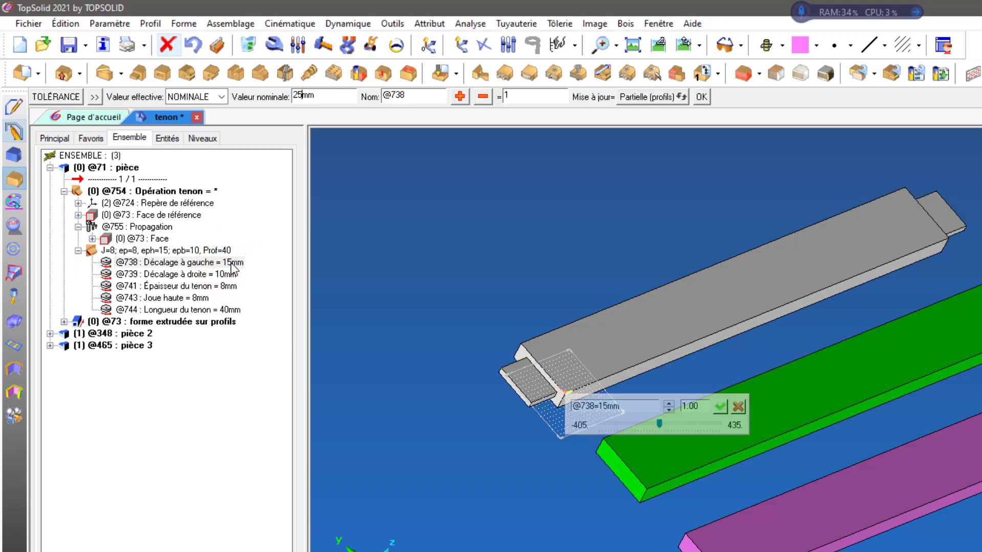
{"action": "type", "text": "2"}
{"action": "key", "text": "Return"}
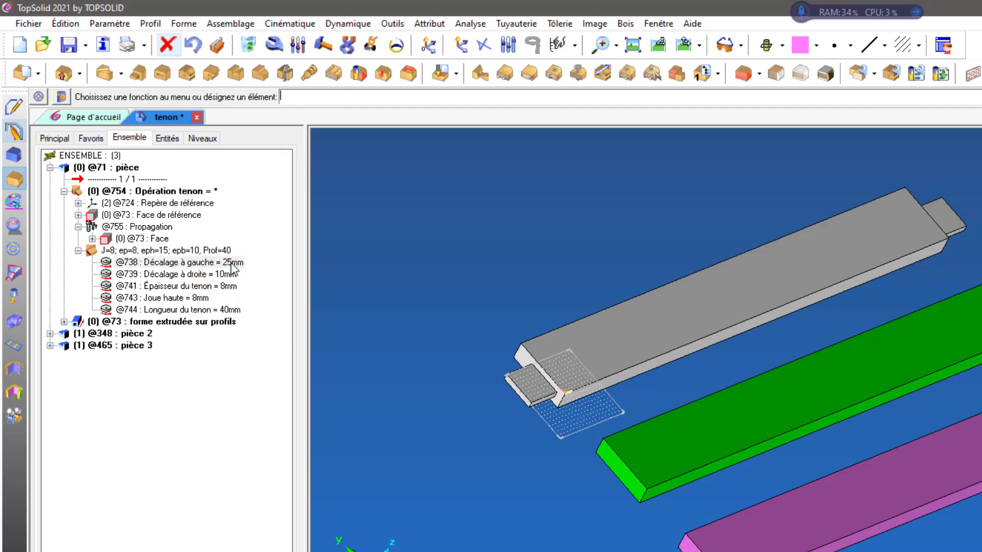
- Set the left offset of the grey part's propagated tenons to 0 mm
{"action": "double_click", "coordinate": [232, 263]}
{"action": "type", "text": "0"}
{"action": "key", "text": "Return"}
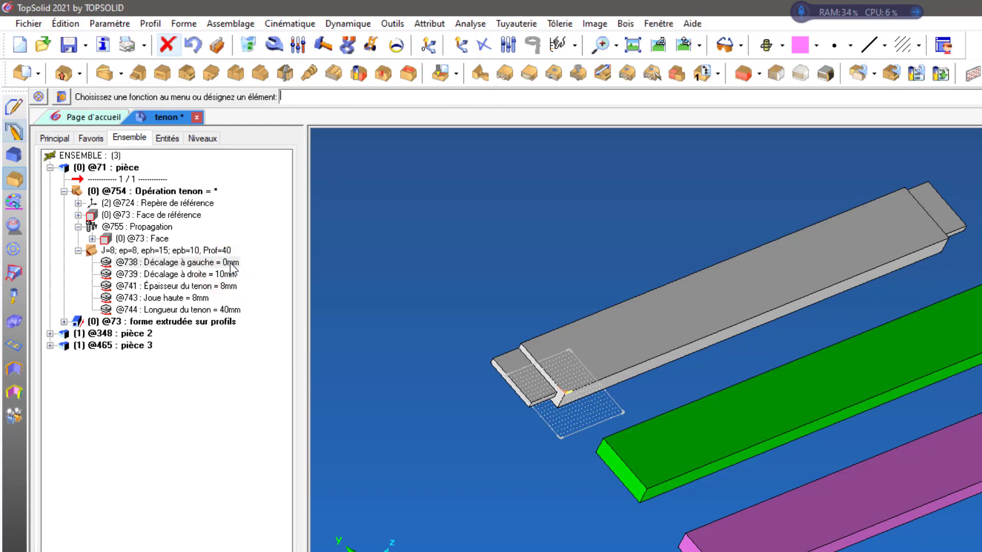
- Start a tenon on the green part's end, referenced to its side and upper faces, using the user model with Prof=40
{"action": "left_click", "coordinate": [138, 74]}
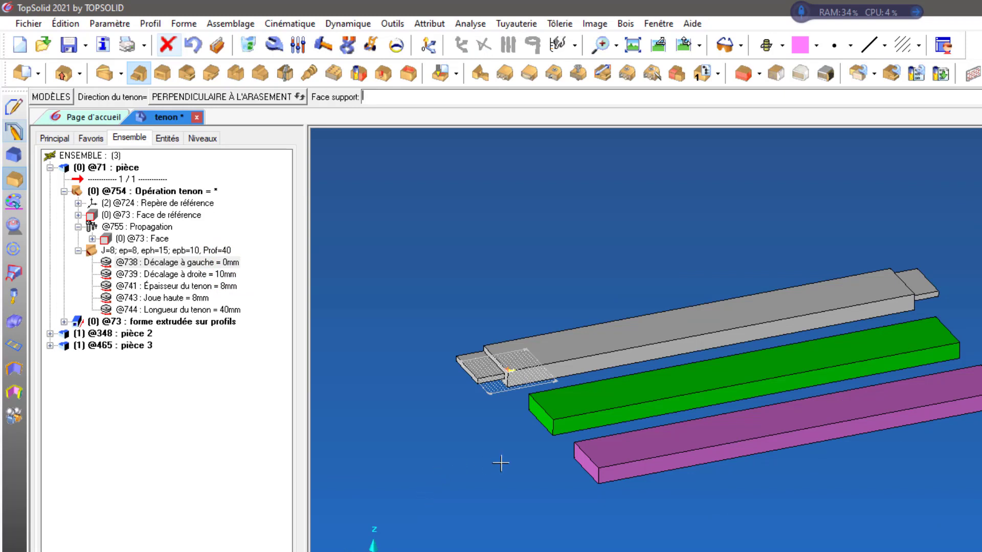
{"action": "scroll", "coordinate": [501, 464], "scroll_direction": "up", "scroll_amount": 2}
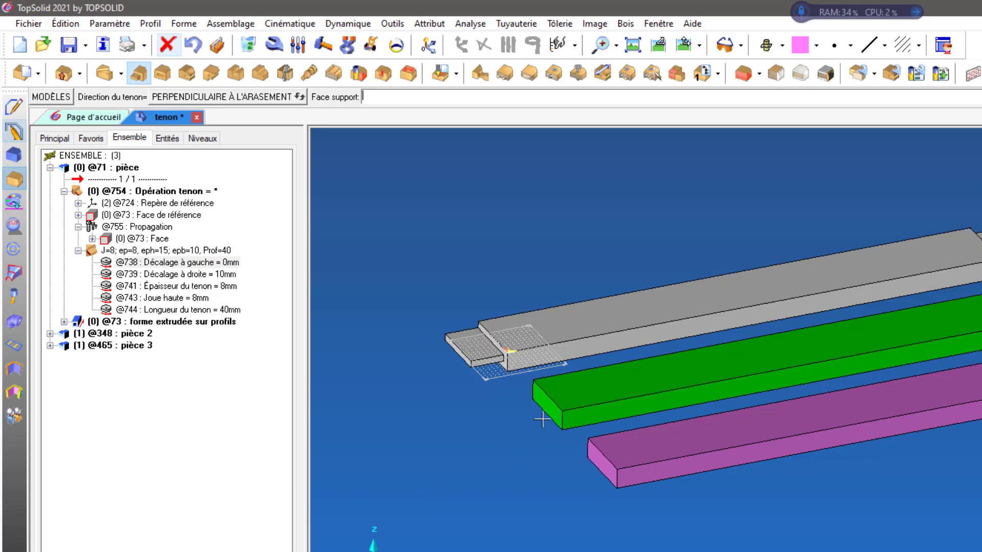
{"action": "left_click", "coordinate": [537, 393]}
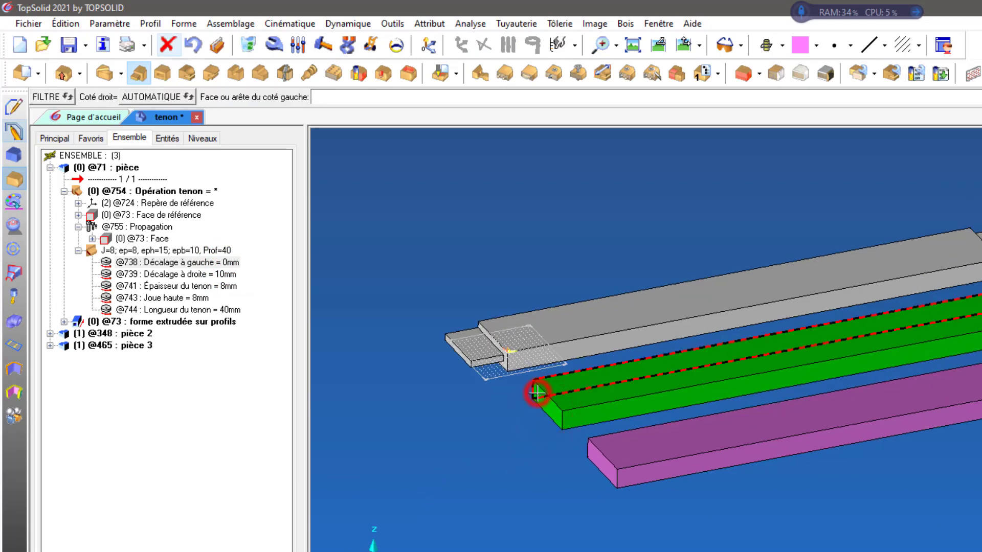
{"action": "left_click", "coordinate": [537, 392]}
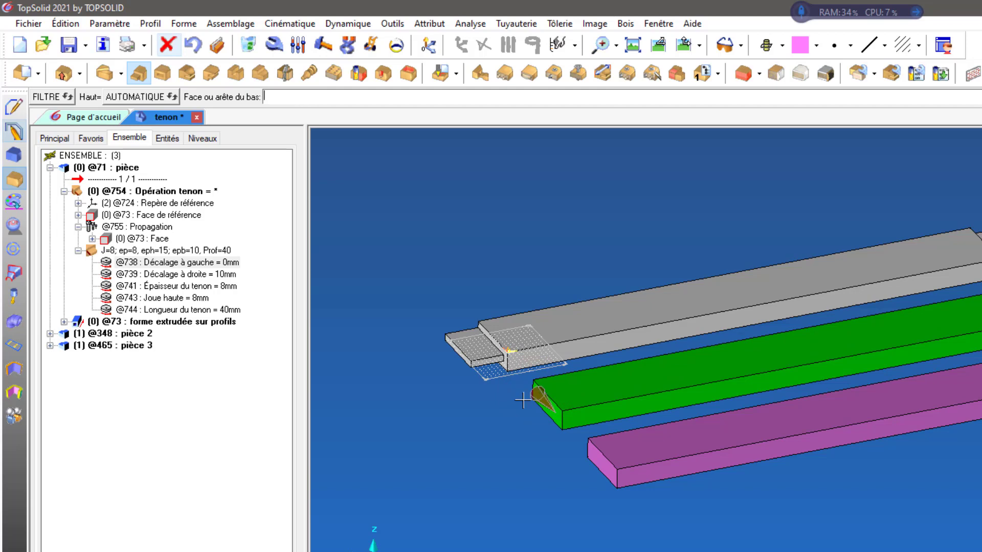
{"action": "left_click", "coordinate": [582, 381]}
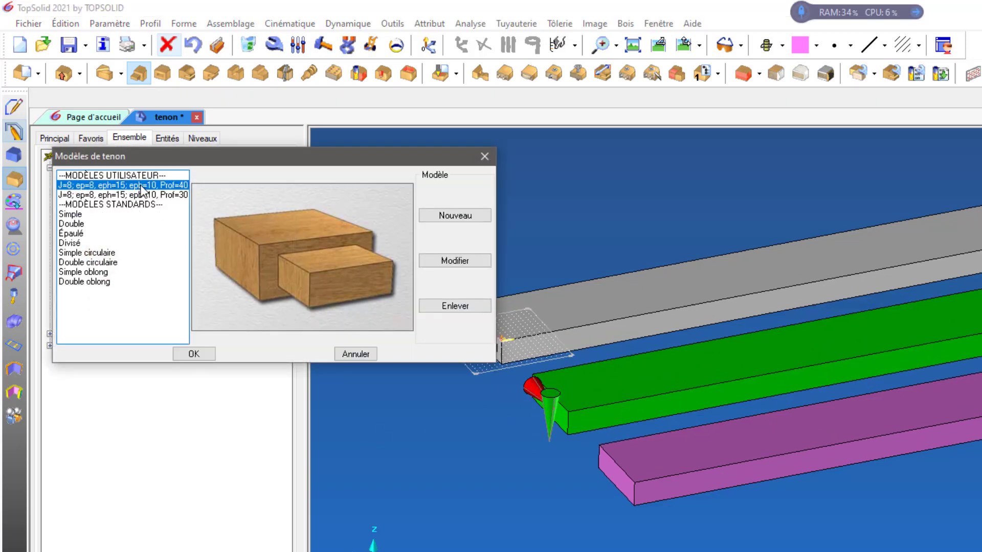
{"action": "left_click", "coordinate": [202, 354]}
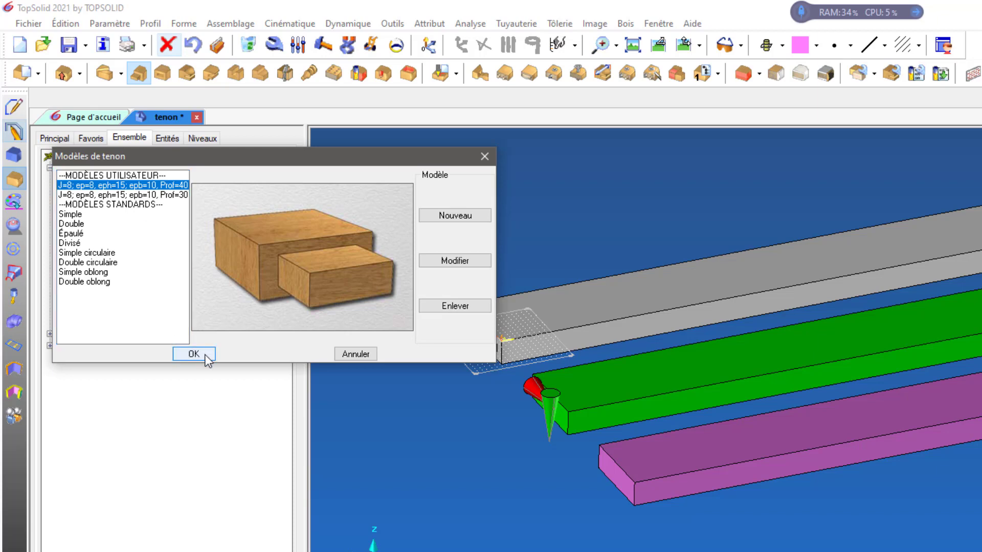
{"action": "left_click", "coordinate": [204, 355]}
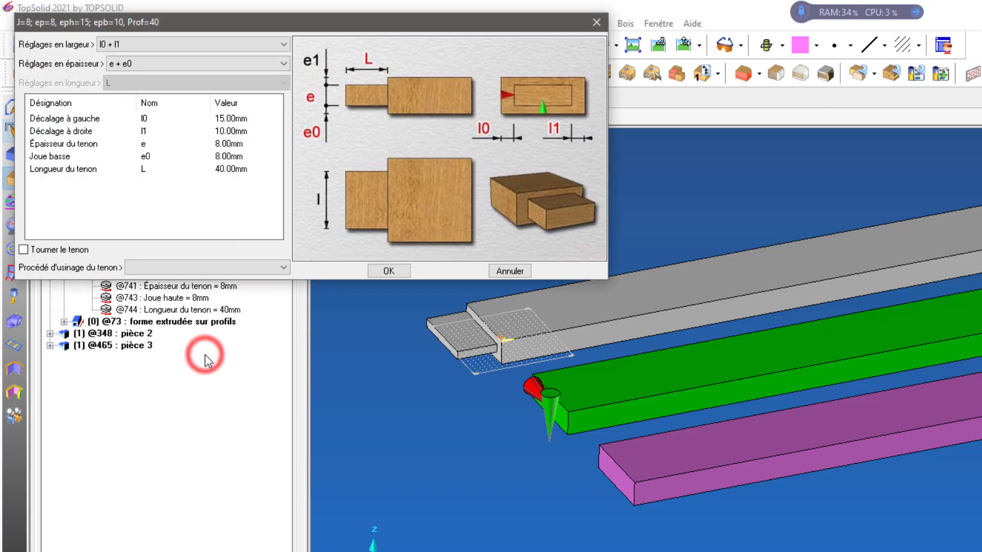
- Switch the green part's tenon thickness settings to e + e1, set the upper cheek to 10 mm, and create the tenon
{"action": "left_click", "coordinate": [121, 63]}
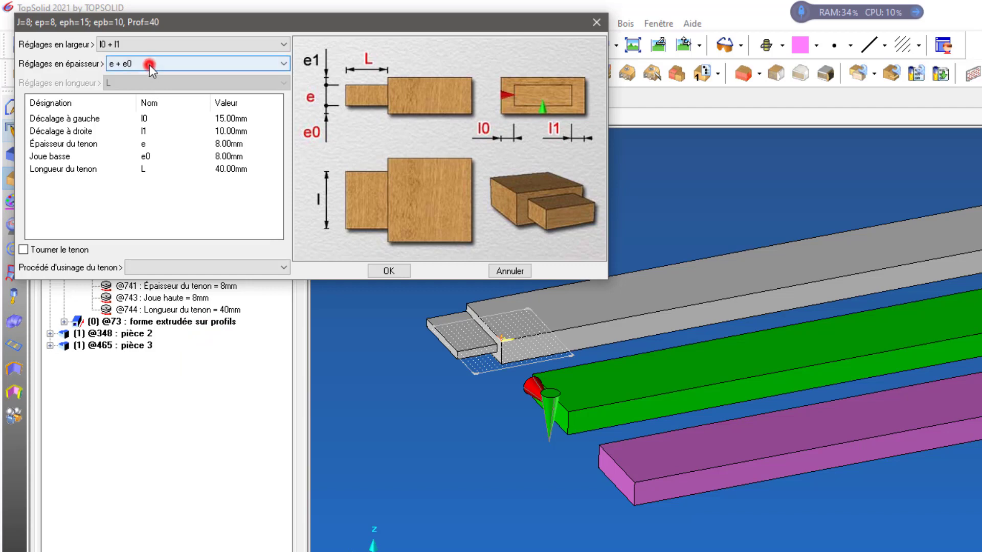
{"action": "left_click", "coordinate": [149, 82]}
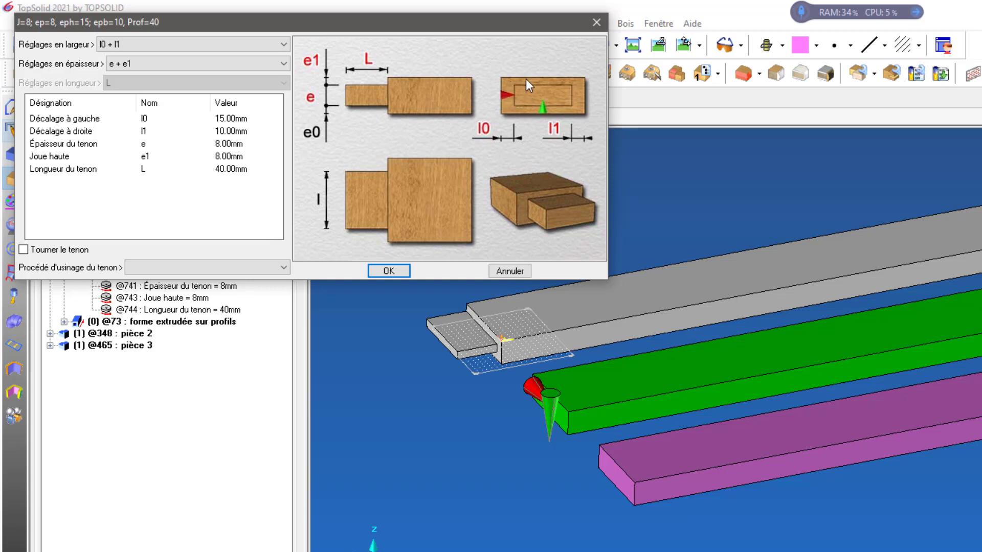
{"action": "left_click", "coordinate": [219, 155]}
{"action": "left_click", "coordinate": [220, 155]}
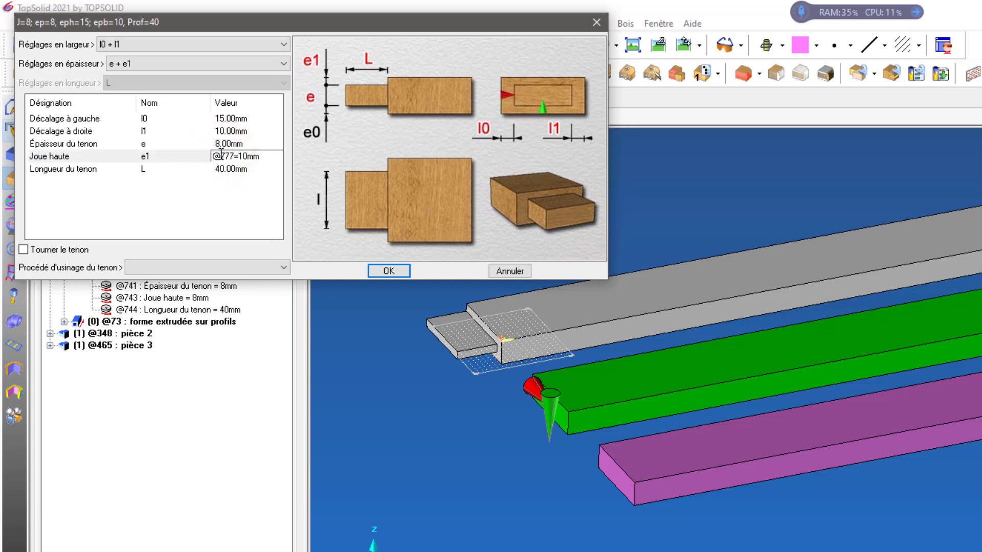
{"action": "left_click", "coordinate": [226, 177]}
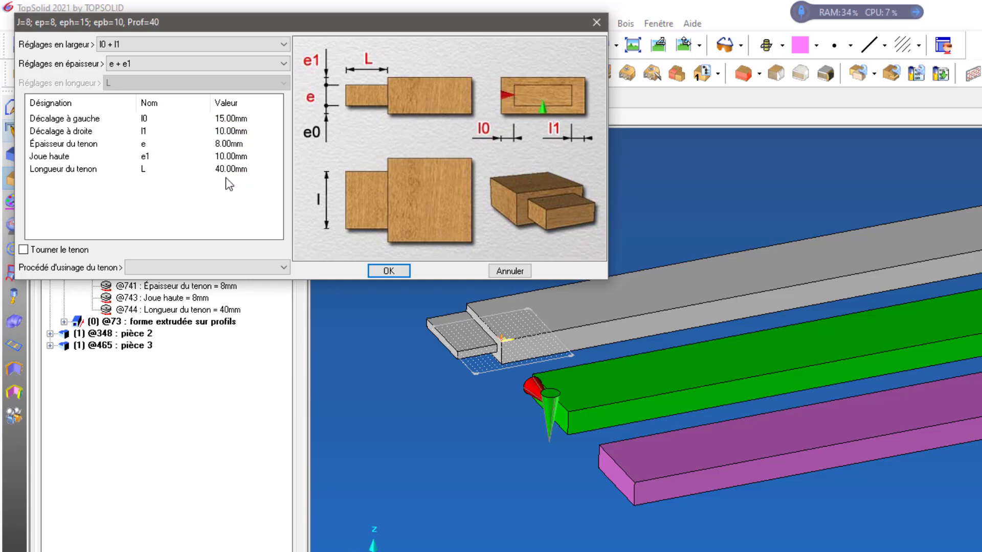
{"action": "left_click", "coordinate": [389, 270]}
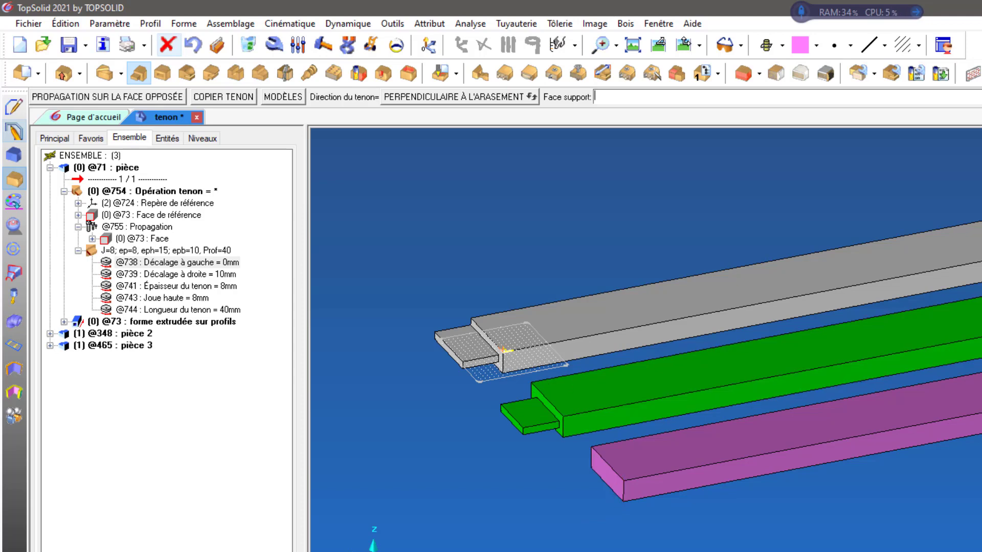
- Copy the tenon to the green part's opposite end face, referenced to its side and upper faces
{"action": "left_click", "coordinate": [228, 97]}
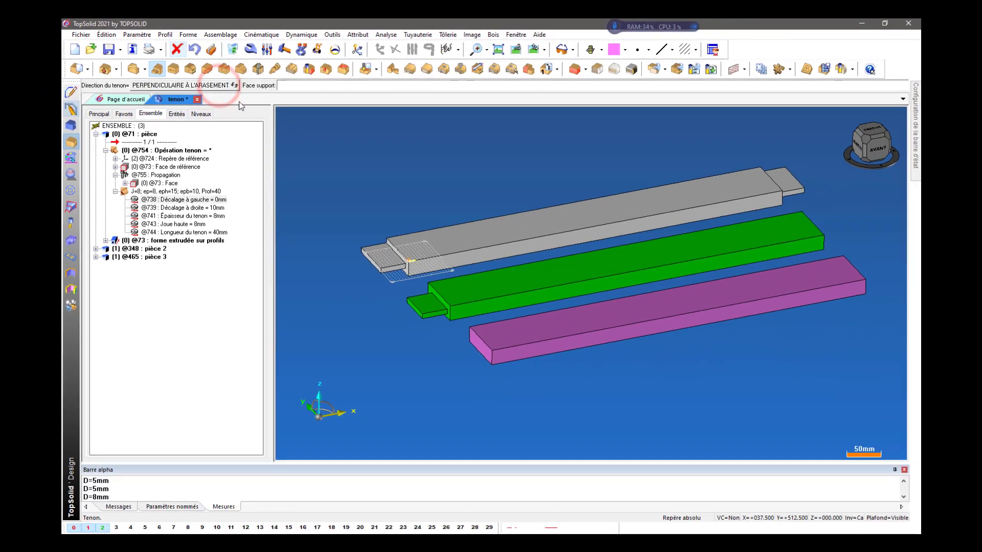
{"action": "middle_click_drag", "start_coordinate": [848, 220], "coordinate": [730, 252]}
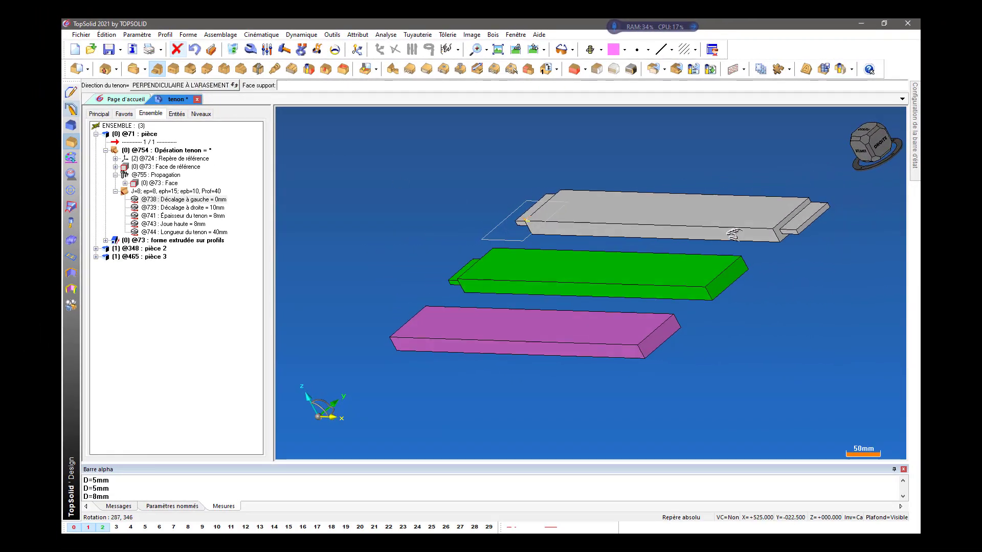
{"action": "left_click", "coordinate": [733, 260]}
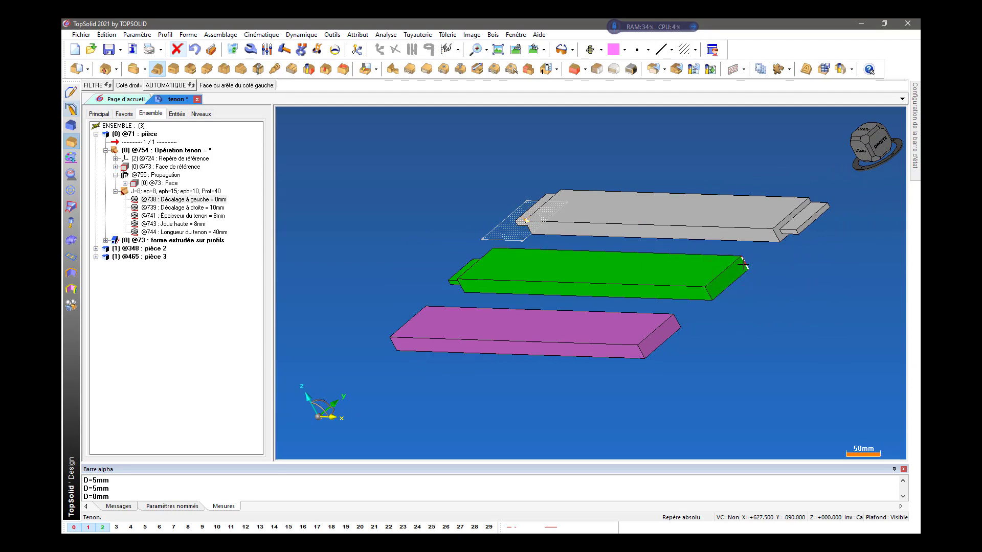
{"action": "left_click", "coordinate": [741, 263]}
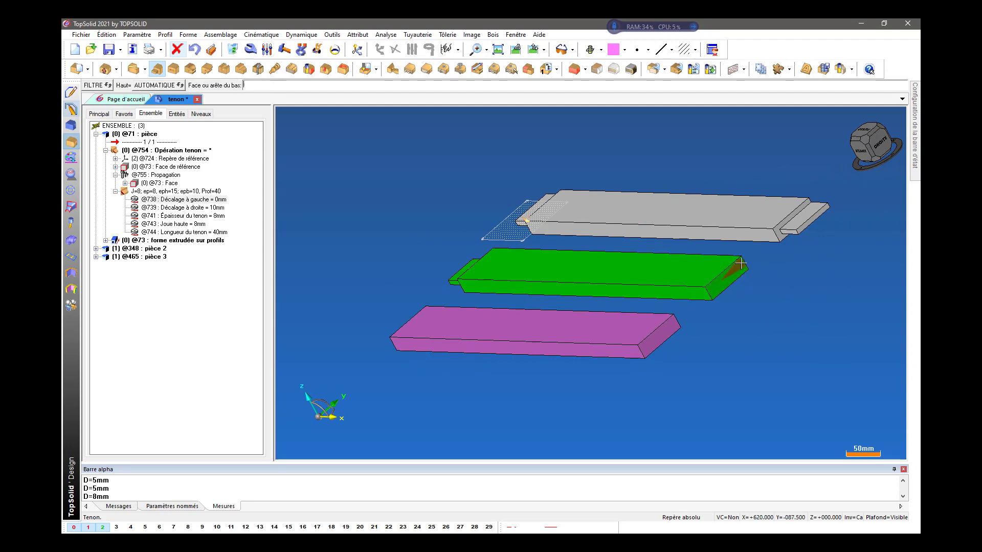
{"action": "left_click", "coordinate": [675, 264]}
- View the parts from above and examine the separate tenon operations in the green part's construction tree
{"action": "middle_click_drag", "start_coordinate": [715, 317], "coordinate": [779, 354]}
{"action": "left_click", "coordinate": [871, 141]}
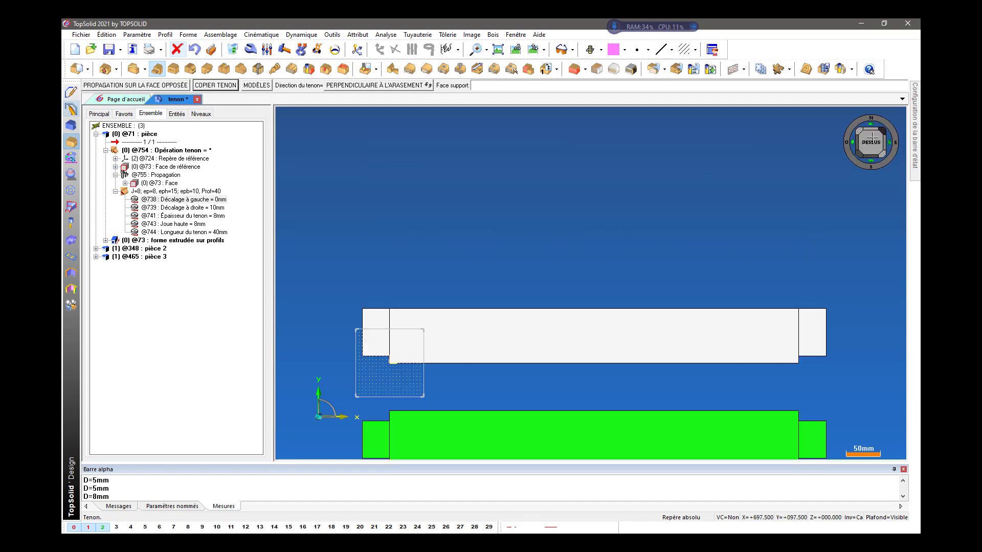
{"action": "scroll", "coordinate": [658, 414], "scroll_direction": "up", "scroll_amount": 3}
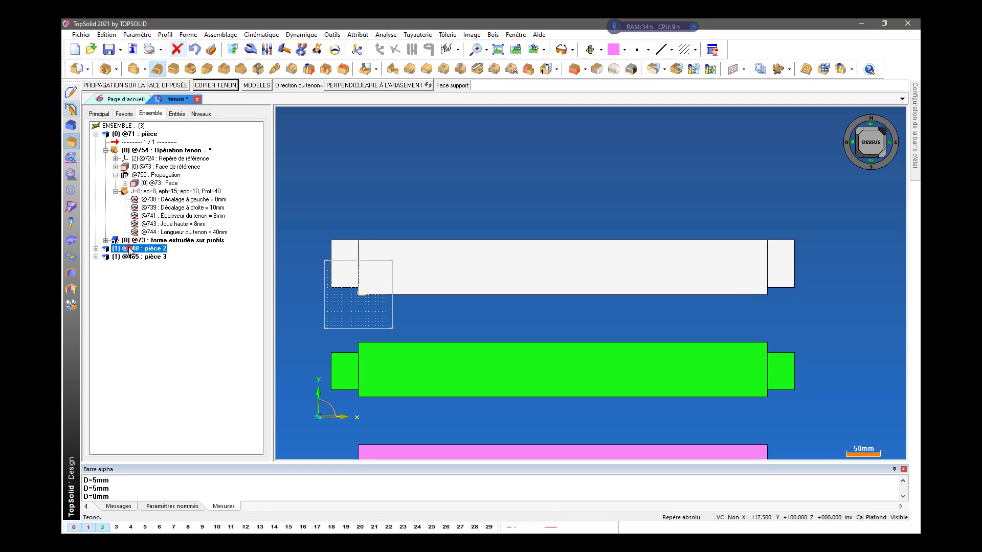
{"action": "left_click", "coordinate": [96, 248]}
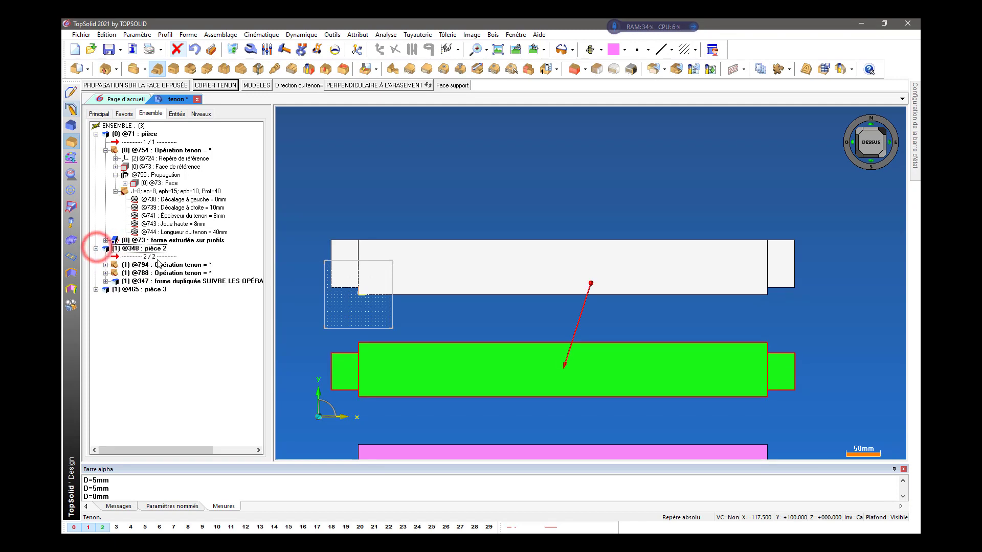
{"action": "left_click", "coordinate": [161, 273]}
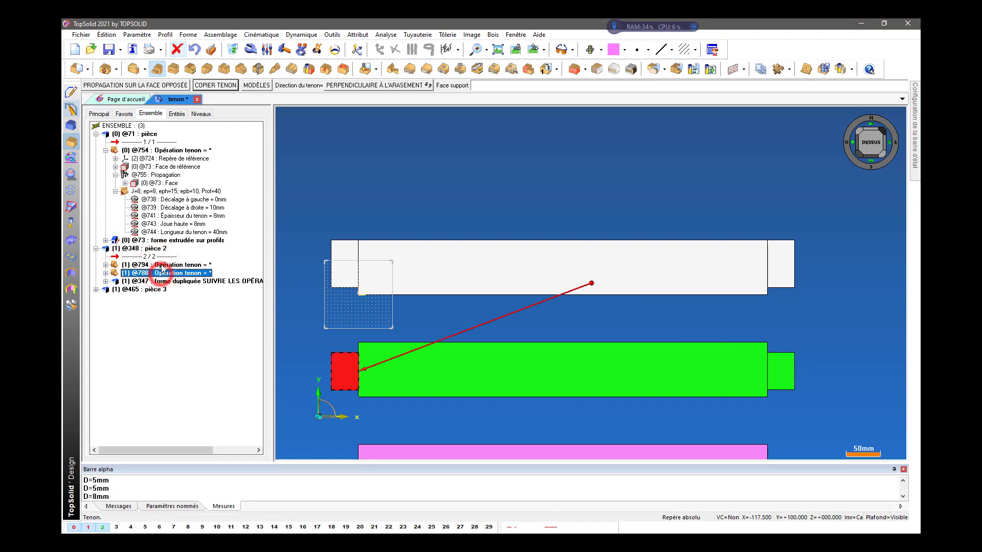
- Select the green part's two tenon operations alternately in the tree to identify which end each one controls
{"action": "left_click", "coordinate": [161, 281]}
{"action": "left_click", "coordinate": [162, 265]}
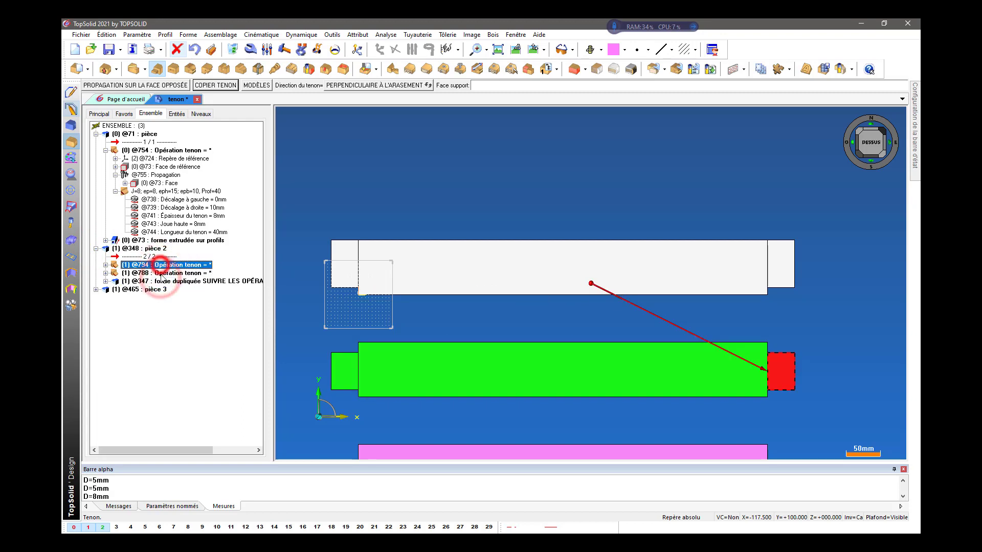
{"action": "left_click", "coordinate": [164, 272]}
{"action": "left_click", "coordinate": [164, 265]}
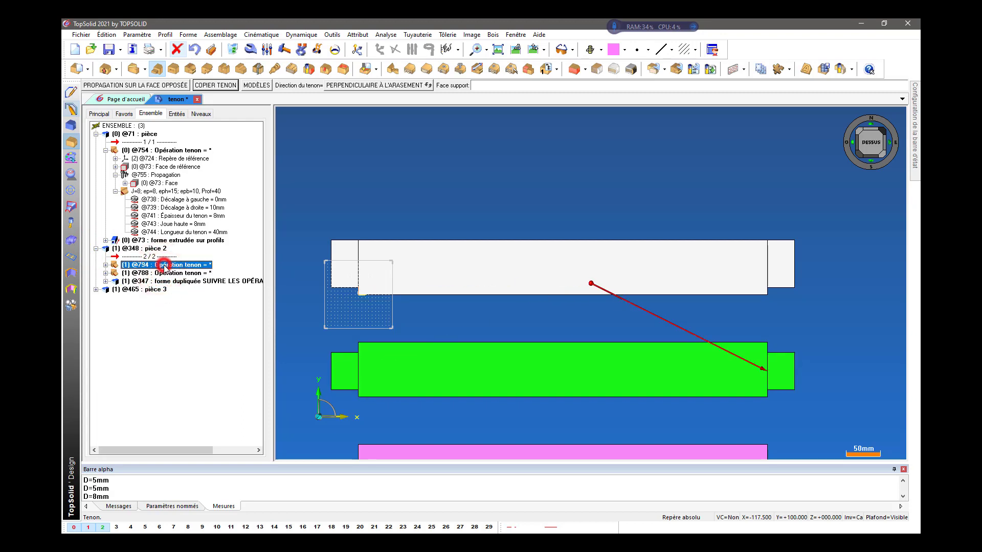
{"action": "left_click", "coordinate": [164, 272]}
{"action": "left_click", "coordinate": [166, 266]}
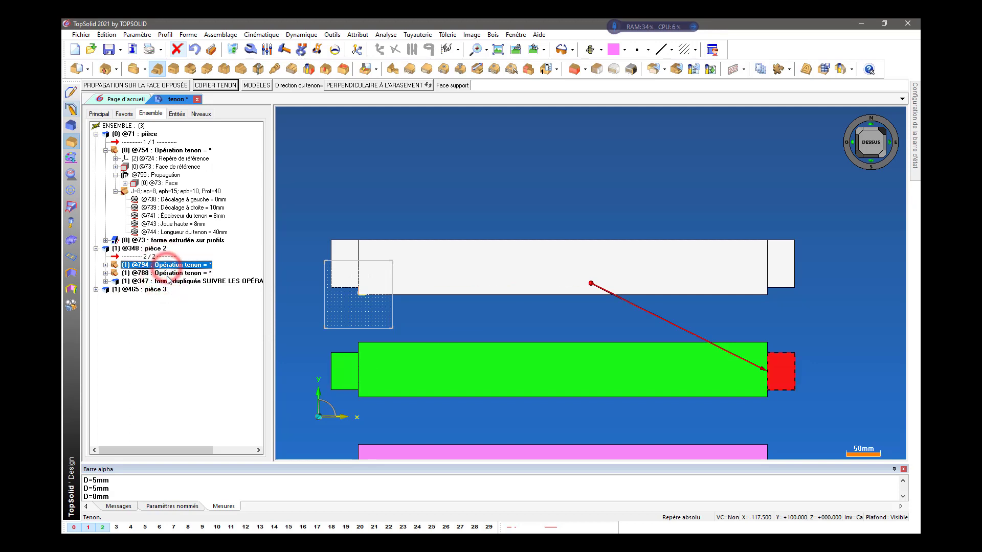
{"action": "left_click", "coordinate": [164, 273]}
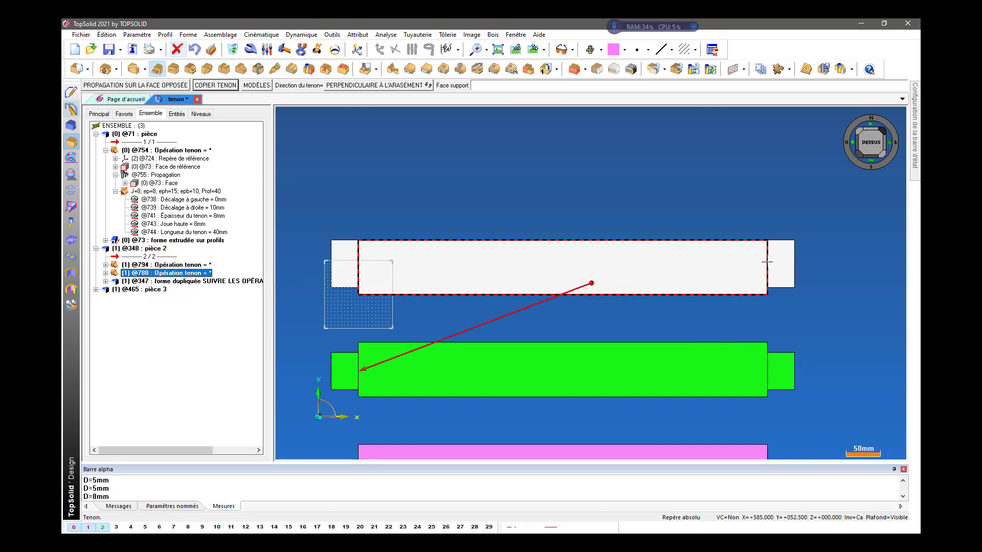
{"action": "left_click", "coordinate": [138, 266]}
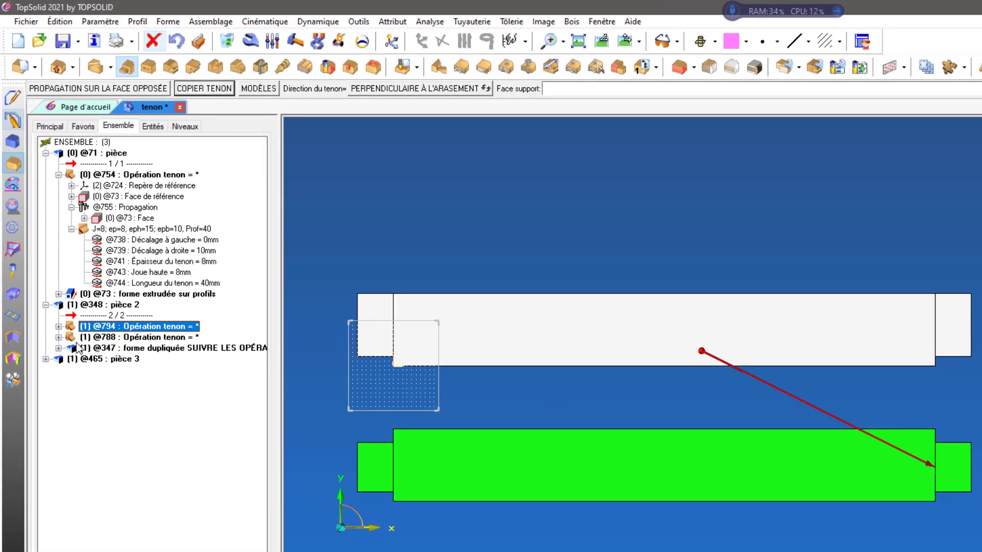
{"action": "left_click", "coordinate": [95, 338]}
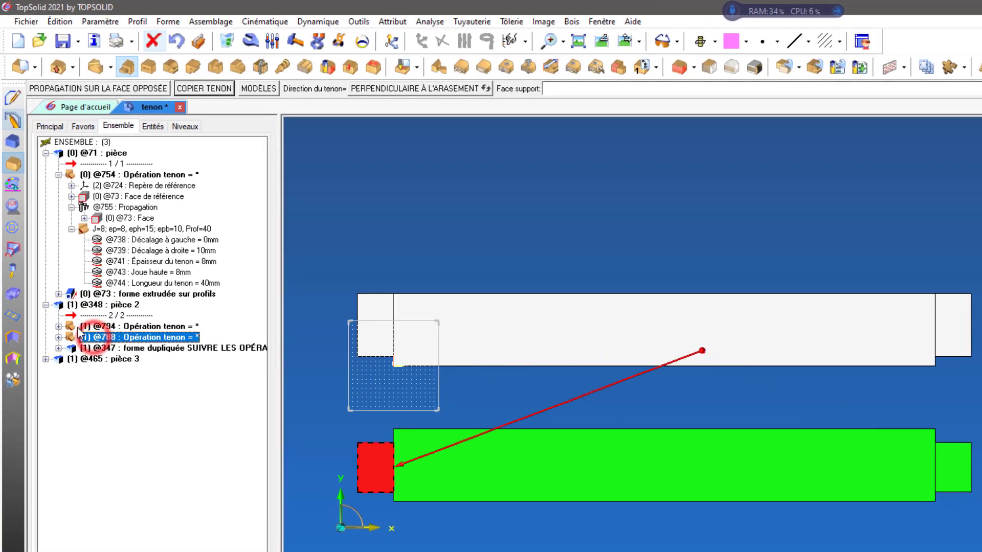
- Expand the parameters of both tenon operations on the green part and compare their offsets and tenon thickness
{"action": "middle_click_drag", "start_coordinate": [774, 463], "coordinate": [502, 454]}
{"action": "left_click", "coordinate": [58, 326]}
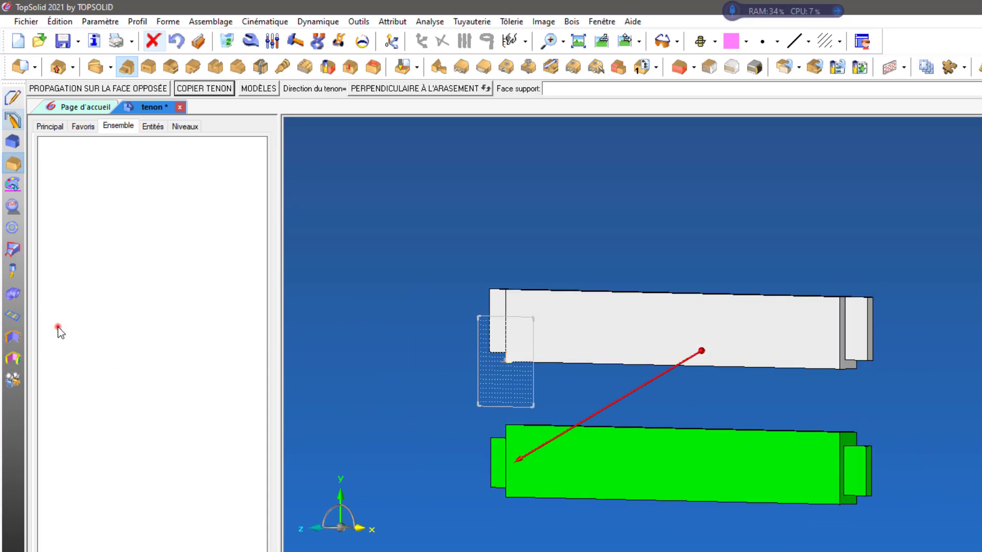
{"action": "left_click", "coordinate": [59, 370]}
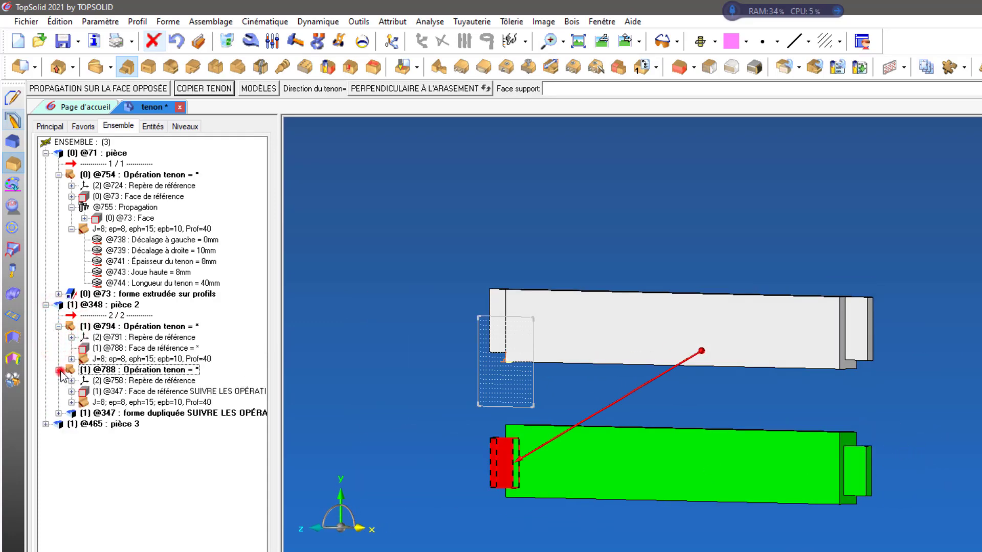
{"action": "left_click", "coordinate": [71, 402]}
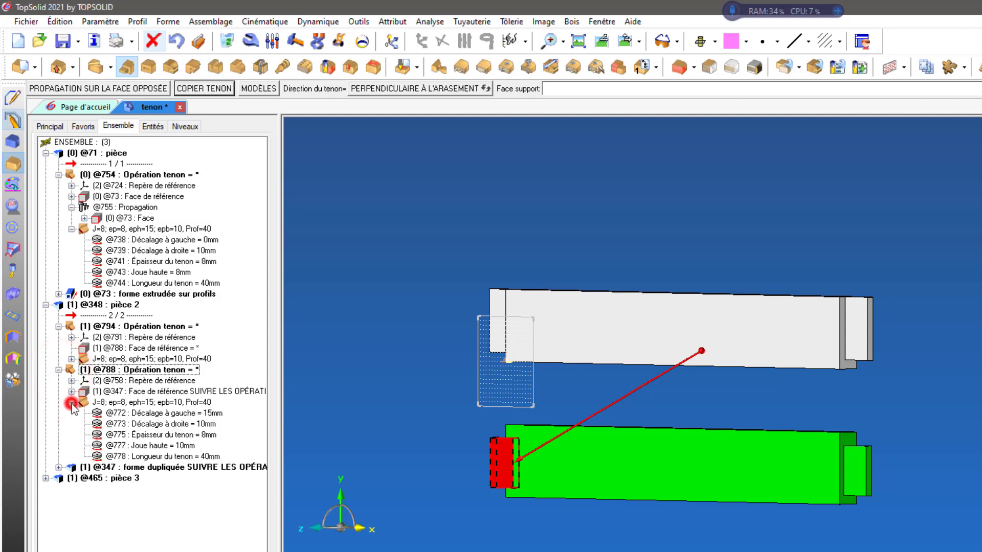
{"action": "left_click", "coordinate": [72, 359]}
{"action": "left_click", "coordinate": [183, 371]}
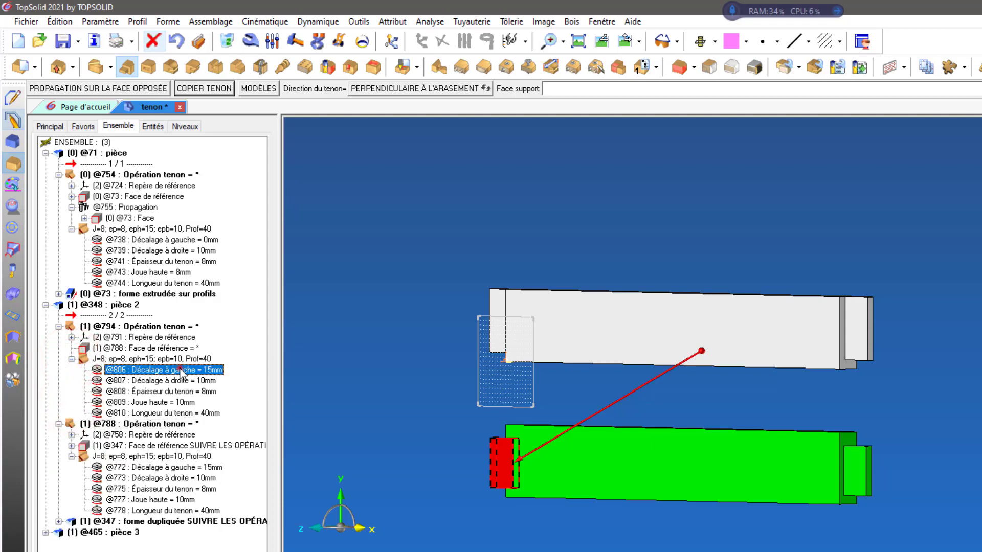
{"action": "left_click", "coordinate": [207, 467]}
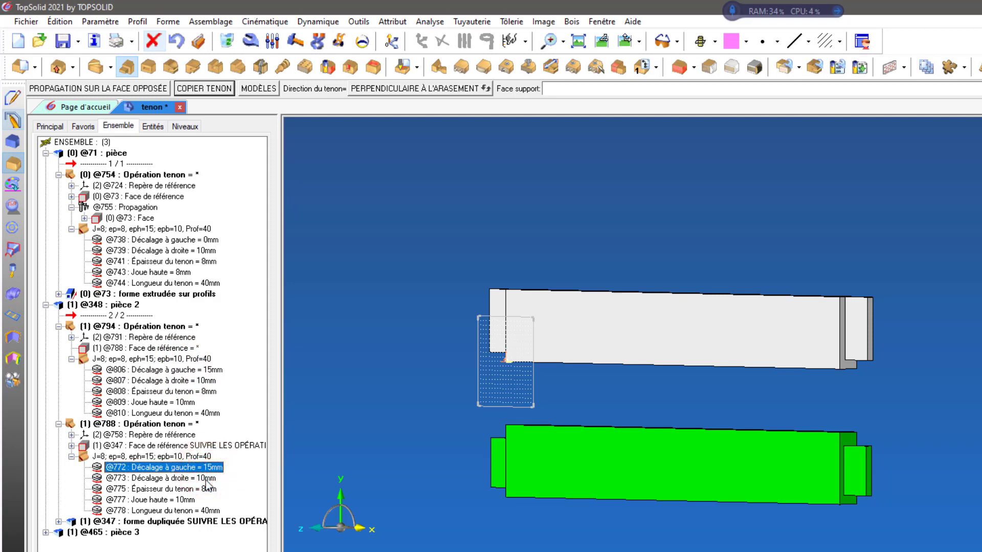
{"action": "left_click", "coordinate": [207, 478]}
{"action": "left_click", "coordinate": [205, 490]}
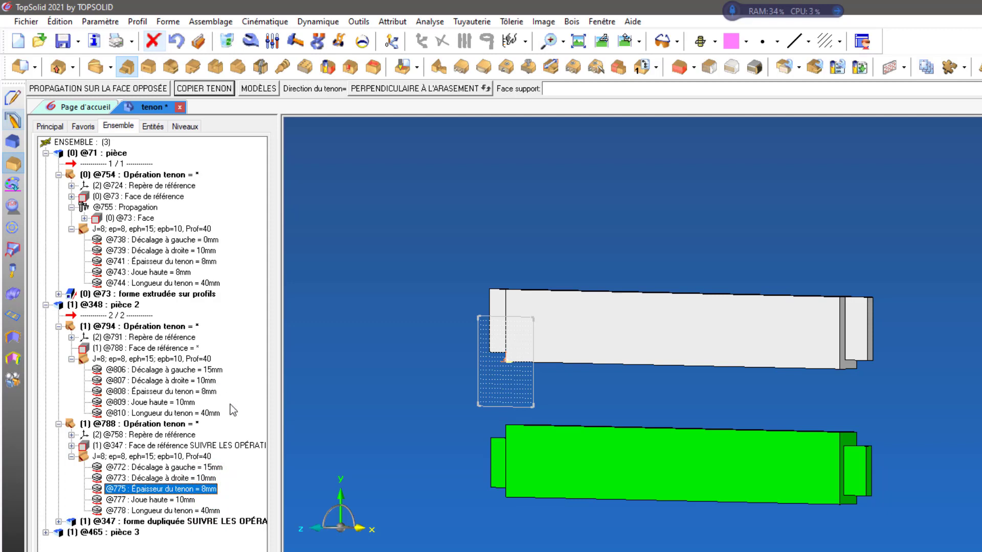
- Set the upper cheek of the green part's copied tenon to 5 mm and inspect both ends of the part
{"action": "double_click", "coordinate": [182, 403]}
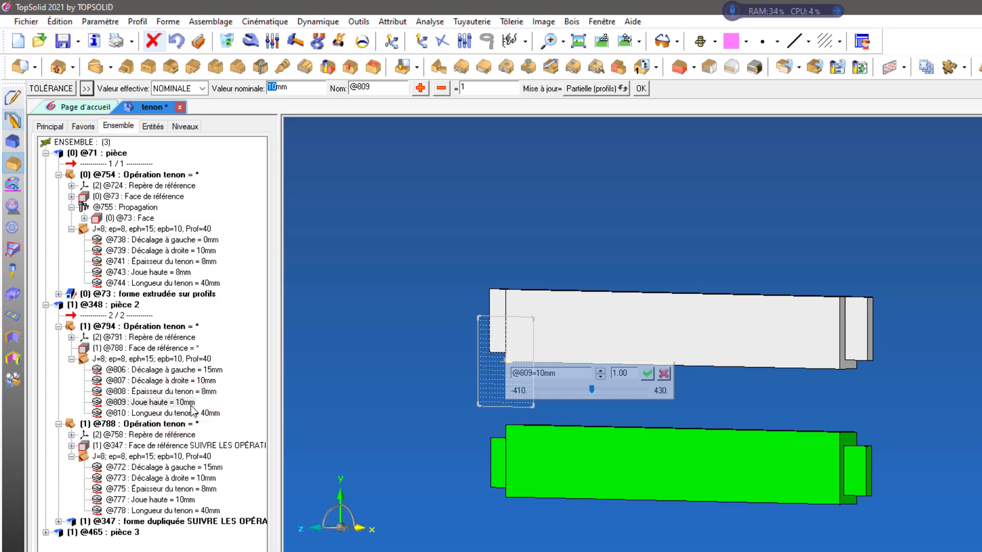
{"action": "key", "text": "Return"}
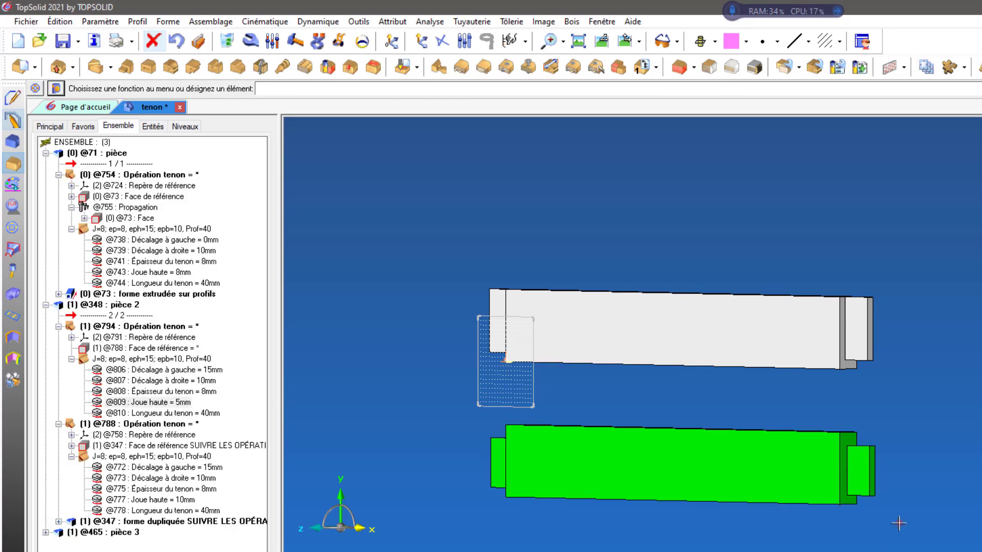
{"action": "middle_click_drag", "start_coordinate": [898, 523], "coordinate": [798, 519]}
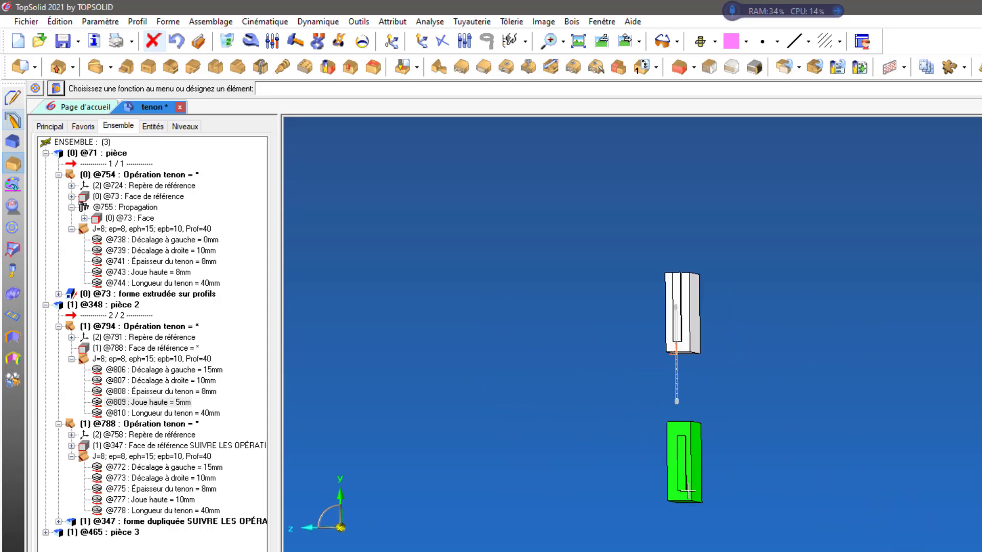
{"action": "scroll", "coordinate": [689, 491], "scroll_direction": "up", "scroll_amount": 3}
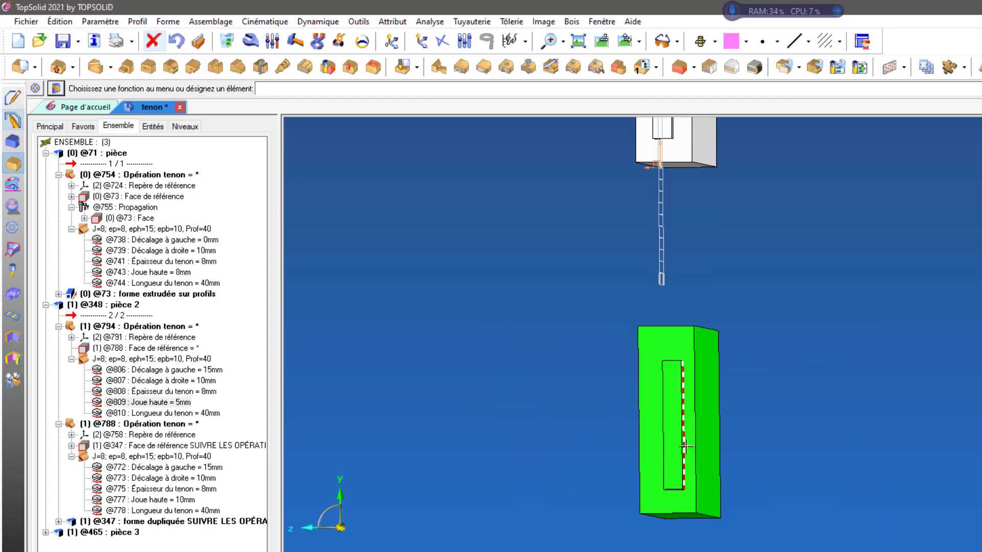
{"action": "middle_click_drag", "start_coordinate": [686, 447], "coordinate": [506, 456]}
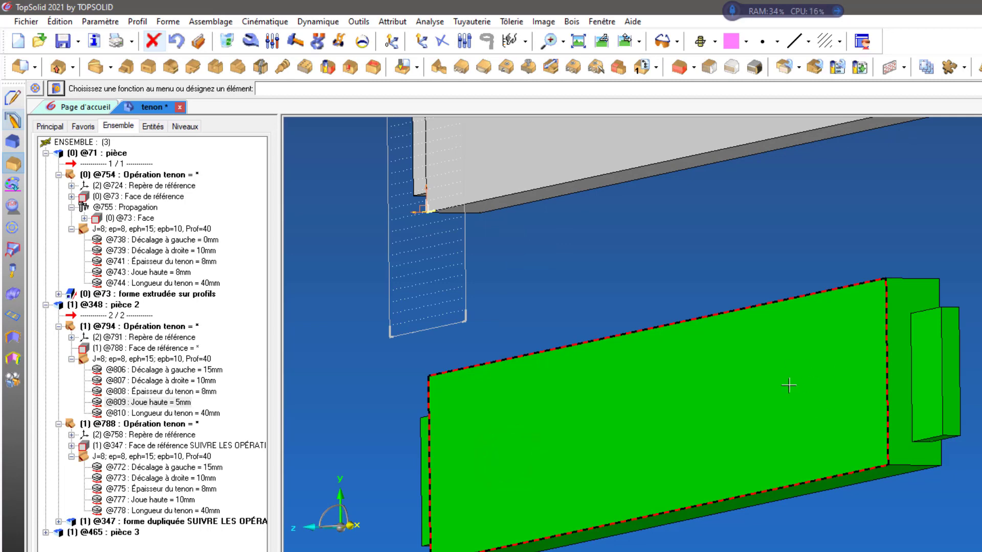
{"action": "middle_click_drag", "start_coordinate": [421, 424], "coordinate": [510, 397]}
{"action": "scroll", "coordinate": [717, 350], "scroll_direction": "down", "scroll_amount": 3}
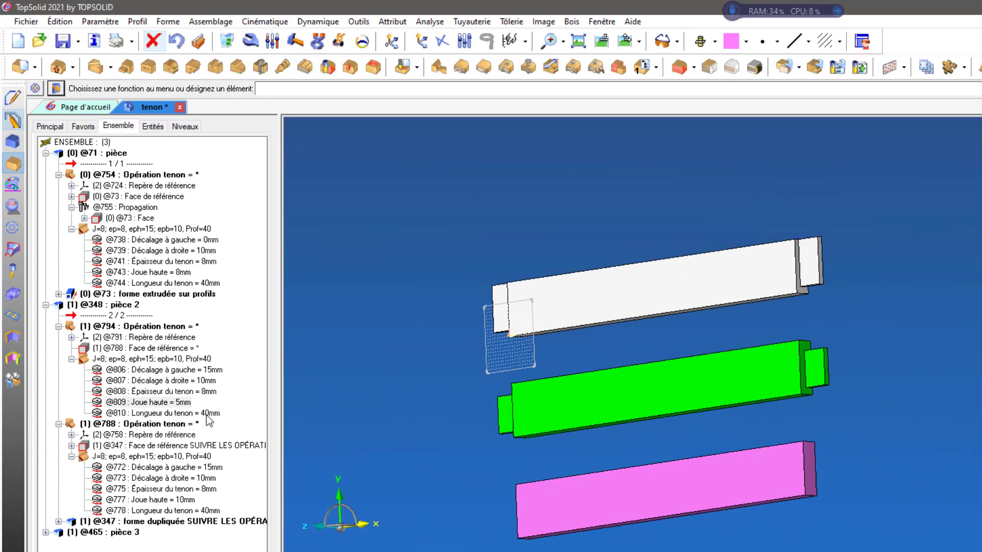
{"action": "middle_click_drag", "start_coordinate": [406, 444], "coordinate": [413, 445]}
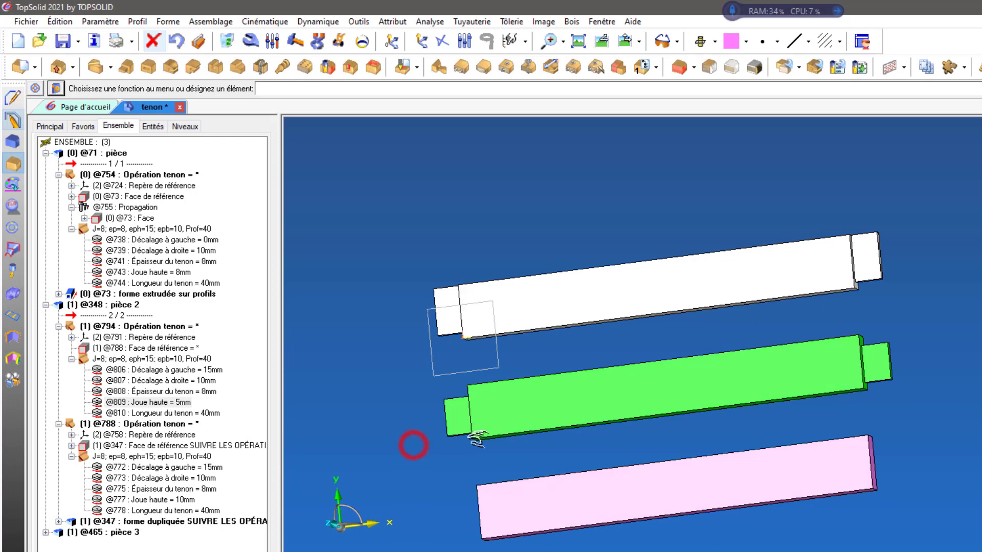
- Set the upper cheek of the green part's original tenon to 5 mm and compare it with the copied tenon's parameter
{"action": "left_click", "coordinate": [176, 402]}
{"action": "middle_click_drag", "start_coordinate": [328, 471], "coordinate": [435, 459]}
{"action": "left_click", "coordinate": [194, 498]}
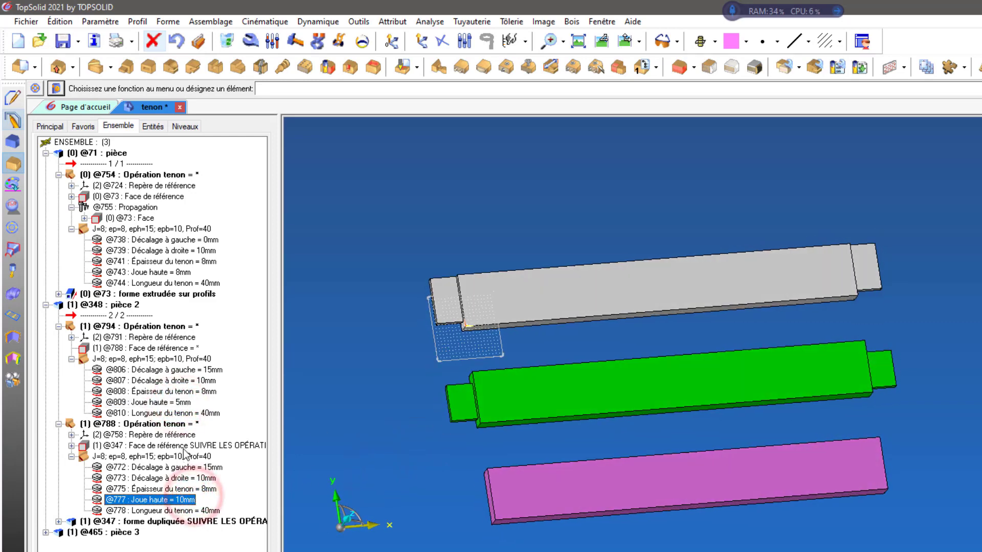
{"action": "left_click", "coordinate": [175, 423]}
{"action": "left_click", "coordinate": [185, 500]}
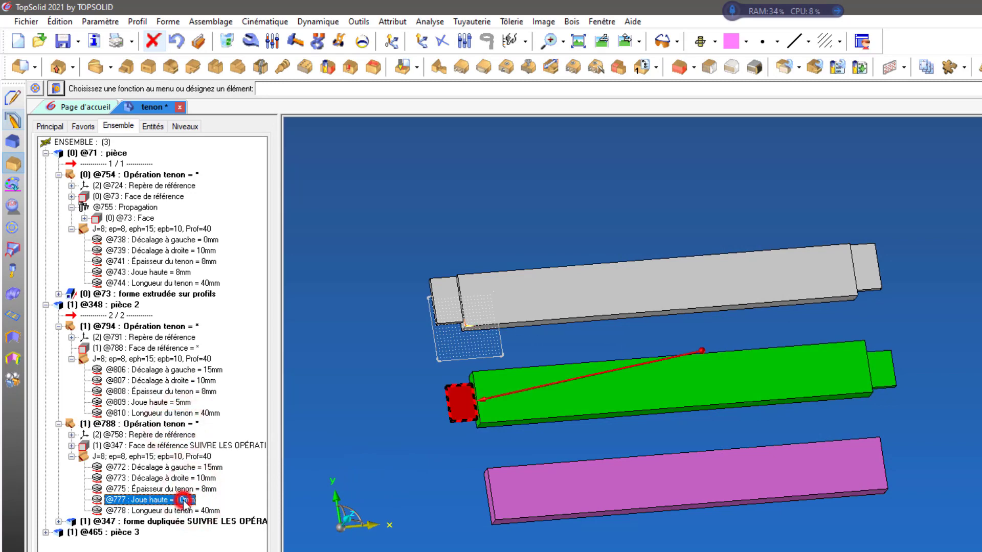
{"action": "double_click", "coordinate": [183, 500]}
{"action": "type", "text": "5mm"}
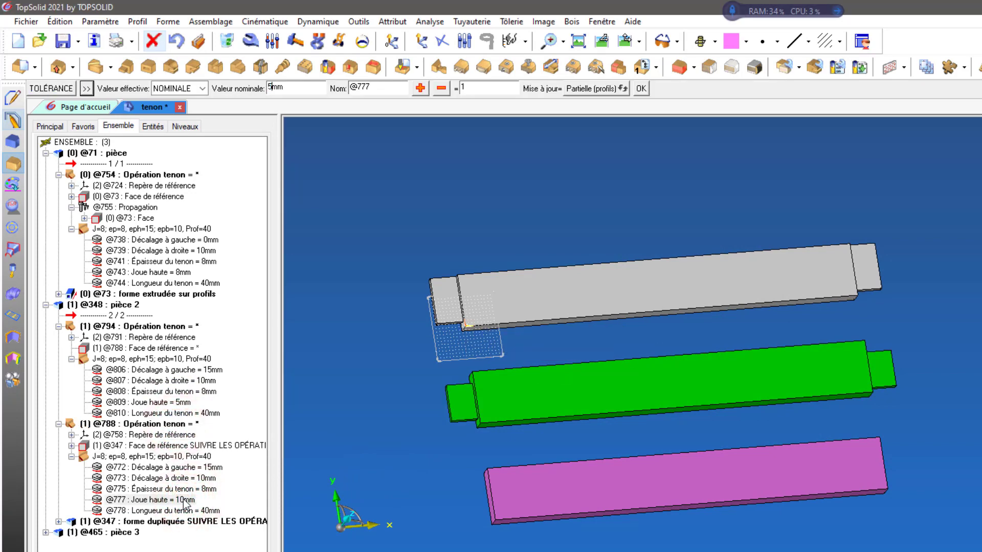
{"action": "key", "text": "Return"}
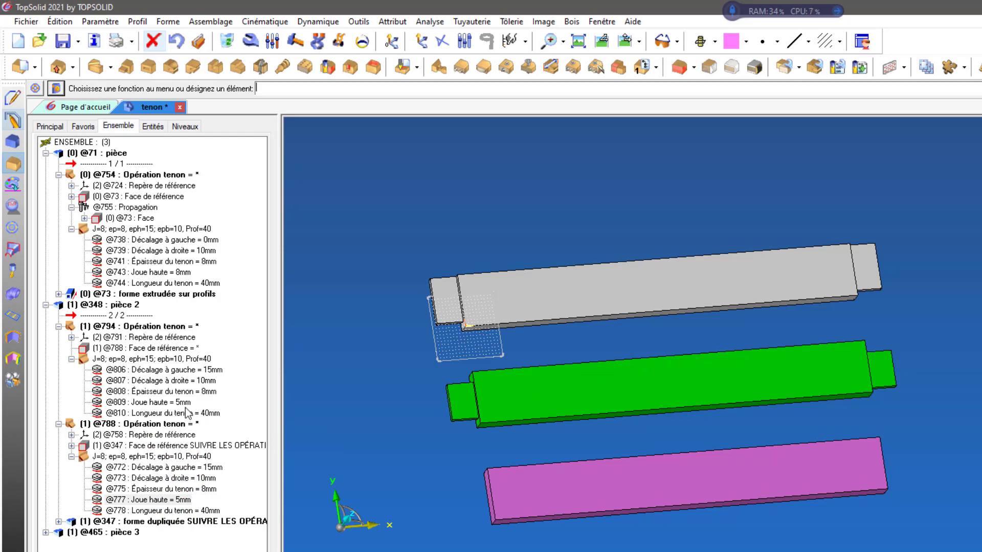
{"action": "left_click", "coordinate": [186, 402]}
{"action": "left_click", "coordinate": [185, 499]}
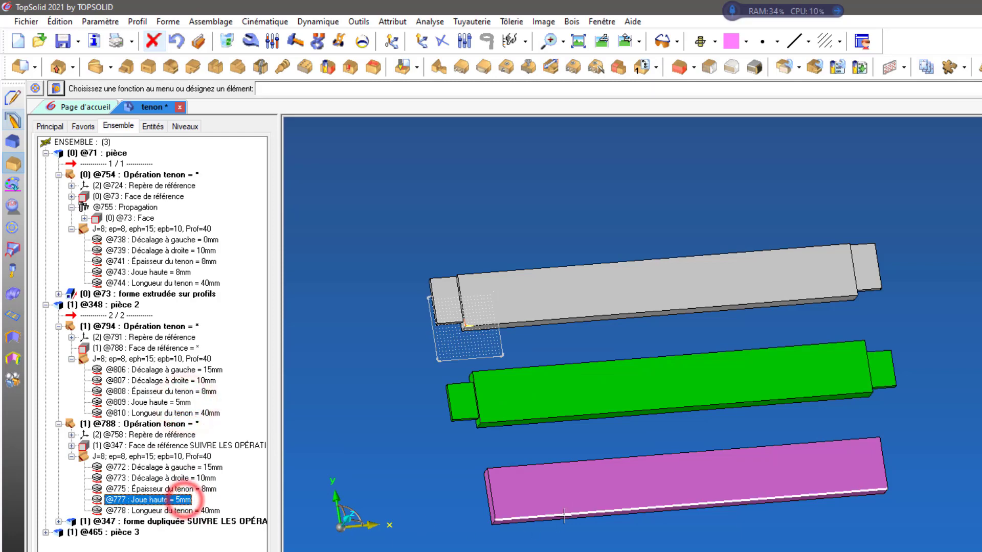
- Check the tenons in front view and set the upper cheek of the green part's original tenon to 0 mm
{"action": "middle_click_drag", "start_coordinate": [585, 462], "coordinate": [557, 373]}
{"action": "scroll", "coordinate": [376, 332], "scroll_direction": "up", "scroll_amount": 3}
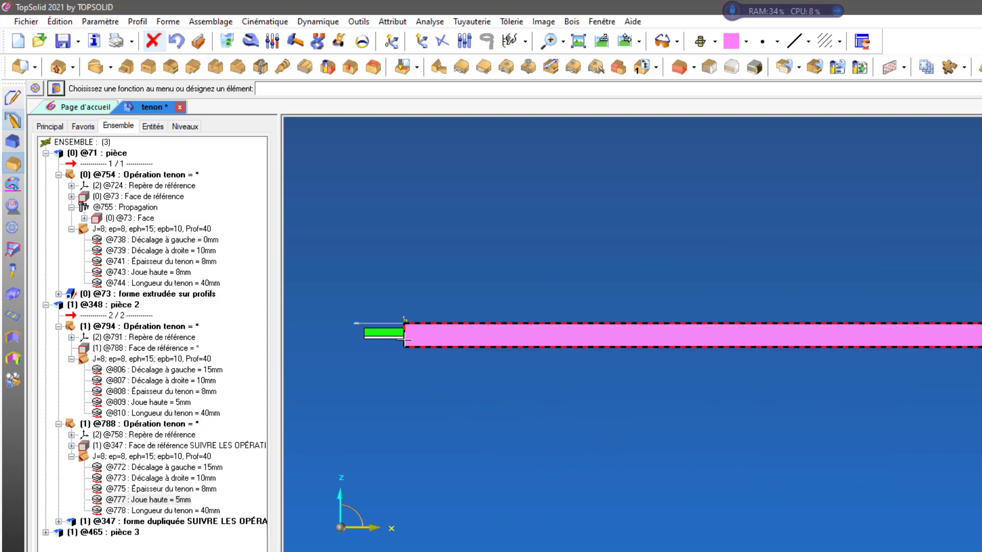
{"action": "scroll", "coordinate": [376, 332], "scroll_direction": "down", "scroll_amount": 2}
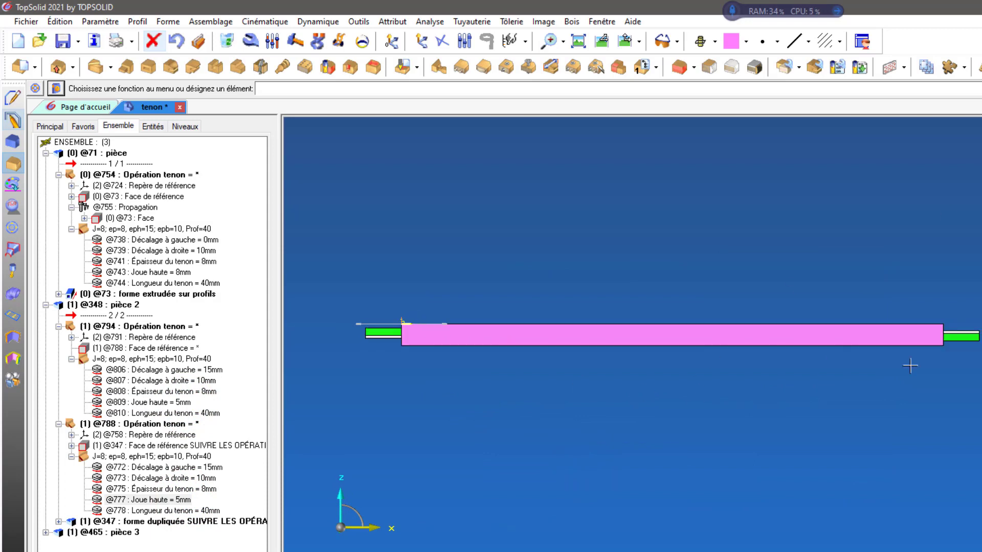
{"action": "scroll", "coordinate": [390, 340], "scroll_direction": "up", "scroll_amount": 3}
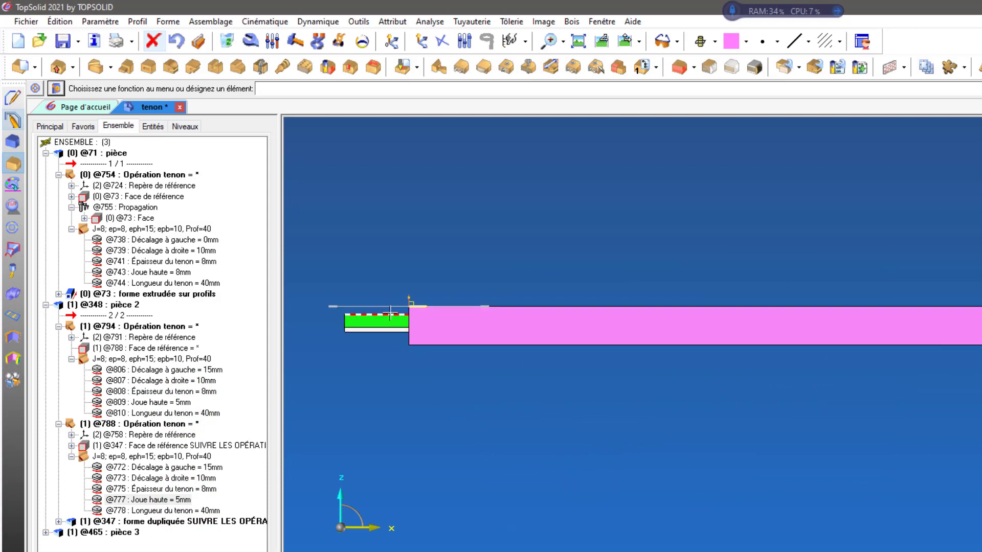
{"action": "double_click", "coordinate": [174, 499]}
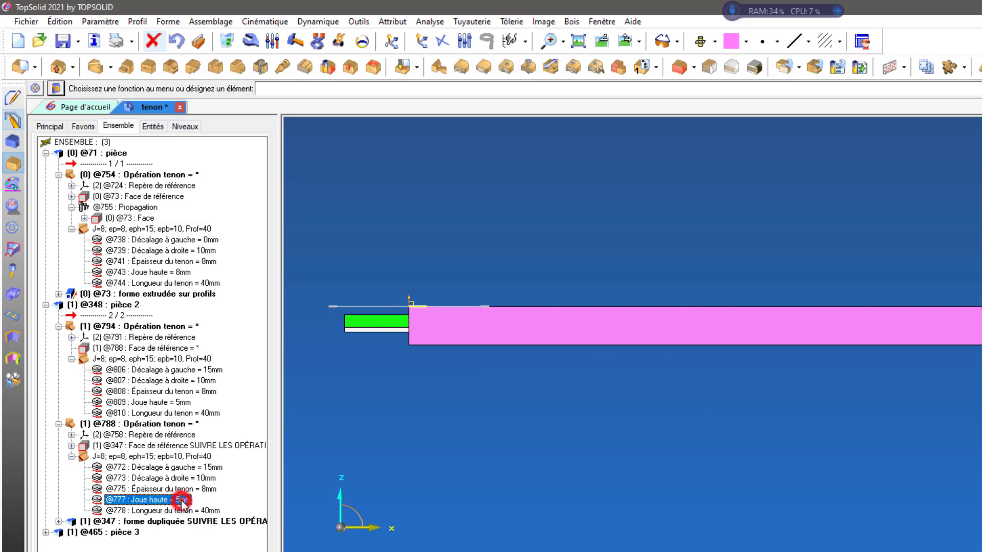
{"action": "type", "text": "0"}
{"action": "key", "text": "Return"}
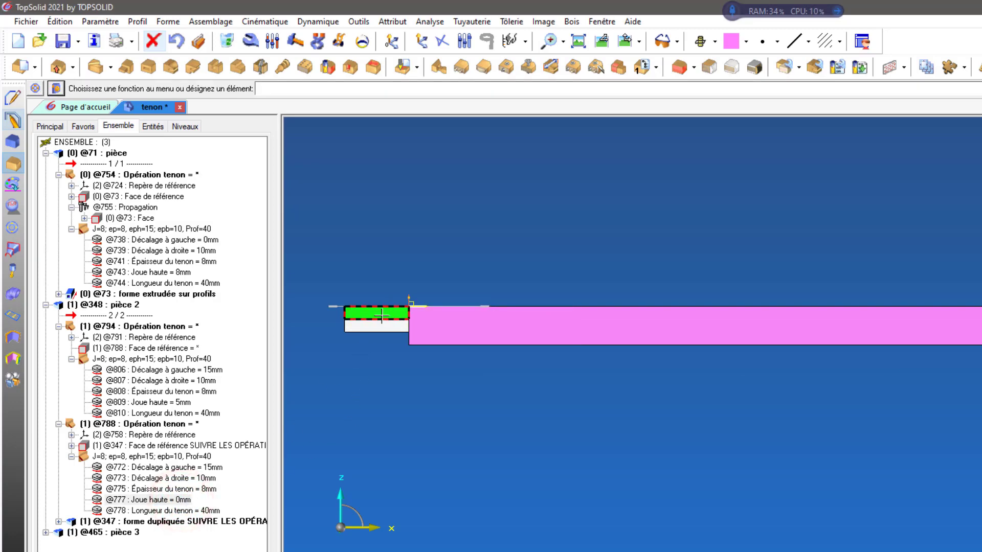
- Set the upper cheek of the green part's copied tenon to 0 mm and check its orientation against the original
{"action": "double_click", "coordinate": [179, 402]}
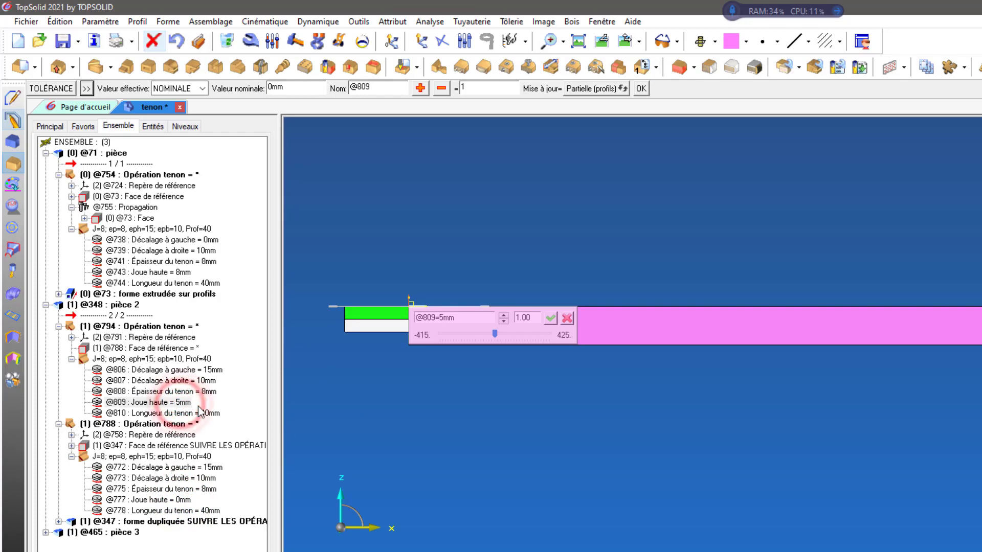
{"action": "type", "text": "0"}
{"action": "key", "text": "Return"}
{"action": "scroll", "coordinate": [355, 384], "scroll_direction": "down", "scroll_amount": 2}
{"action": "scroll", "coordinate": [957, 401], "scroll_direction": "up", "scroll_amount": 1}
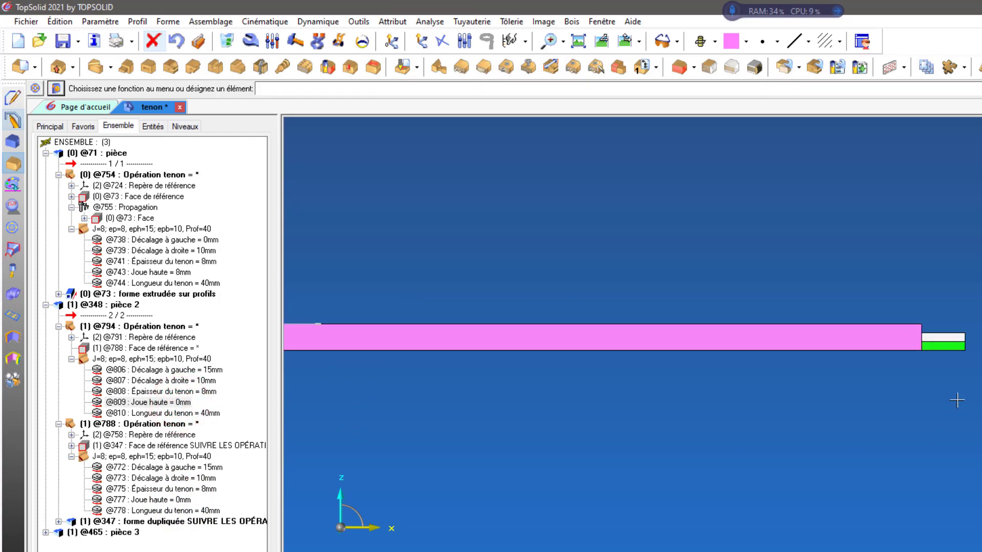
{"action": "middle_click_drag", "start_coordinate": [831, 441], "coordinate": [797, 460]}
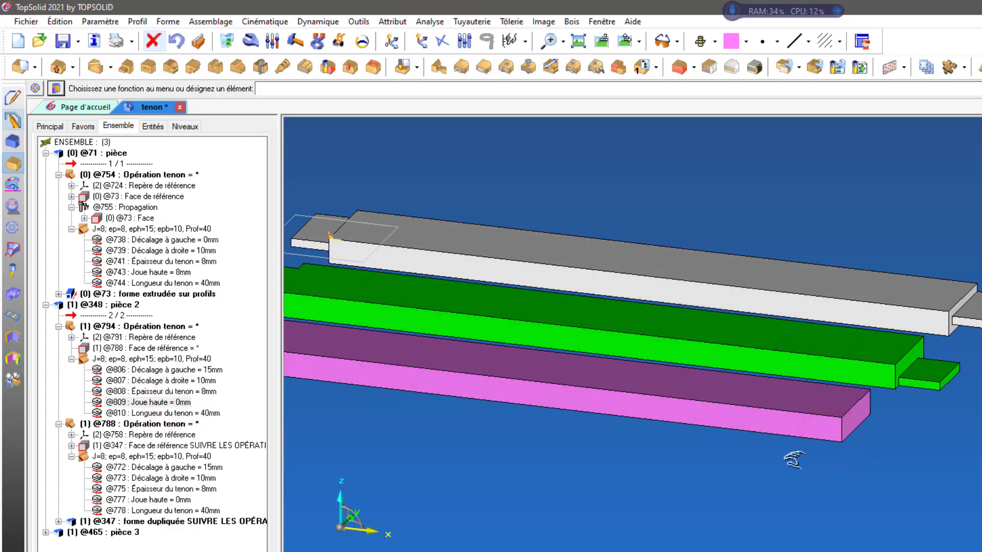
{"action": "left_click", "coordinate": [167, 500]}
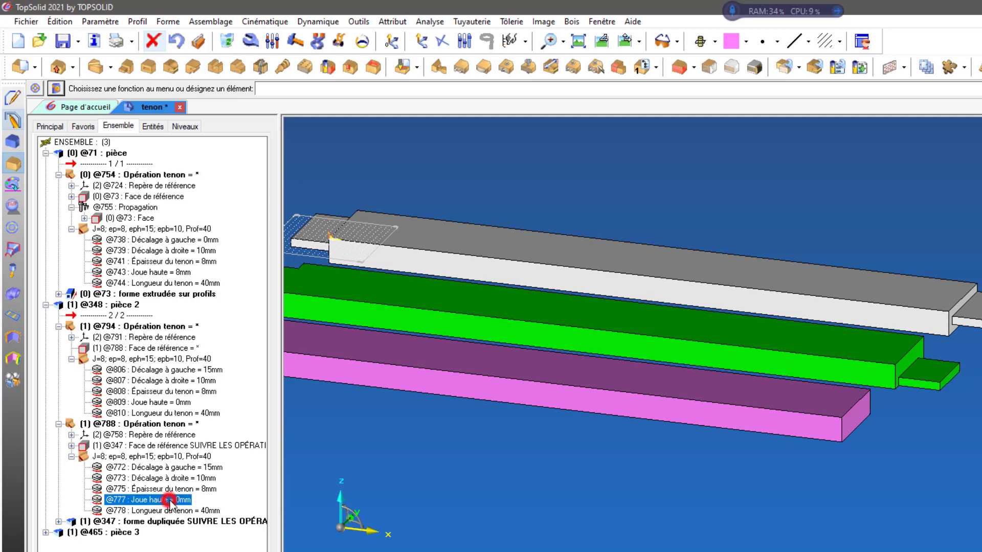
{"action": "left_click", "coordinate": [174, 402]}
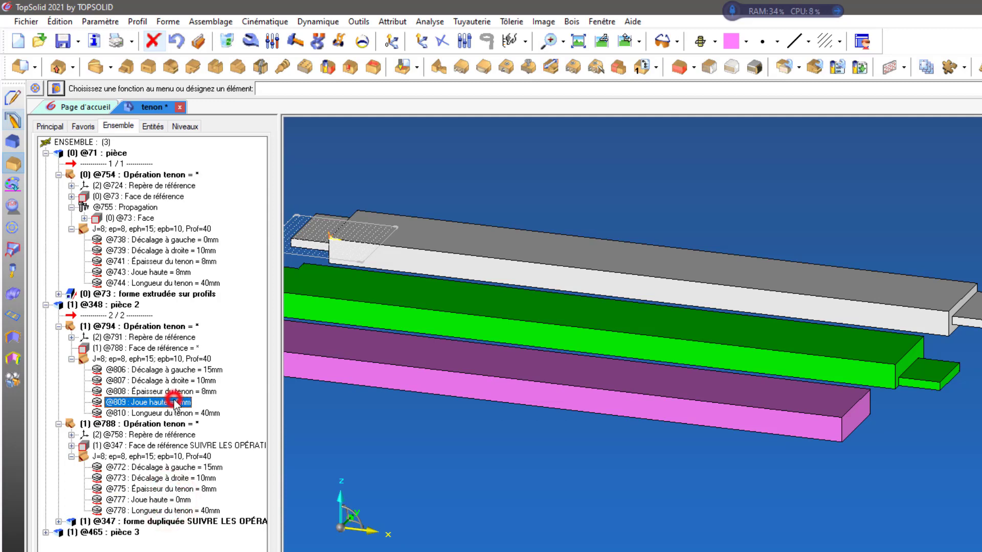
{"action": "left_click", "coordinate": [181, 500]}
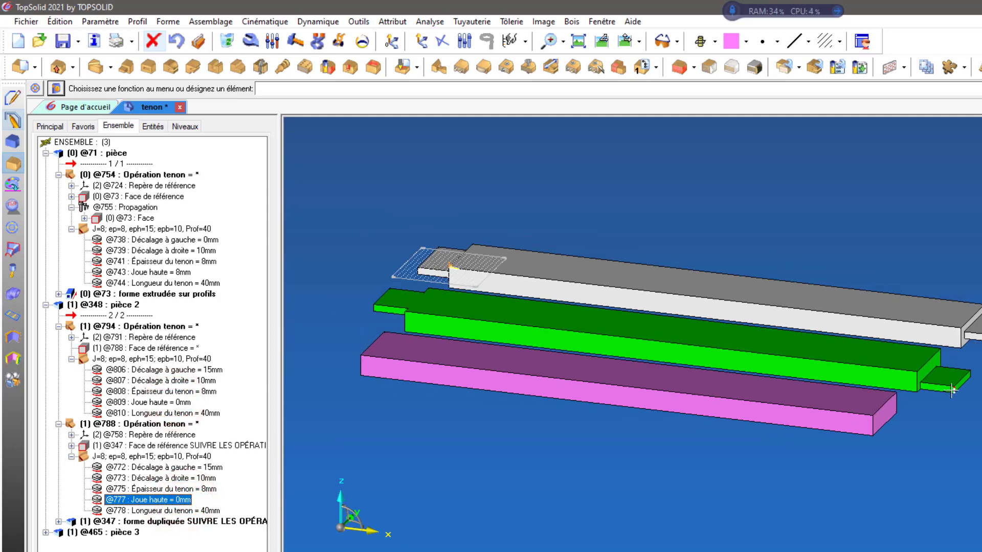
- Set the left offset of both tenons on the green part to 25 mm and inspect both ends
{"action": "middle_click_drag", "start_coordinate": [951, 391], "coordinate": [592, 492]}
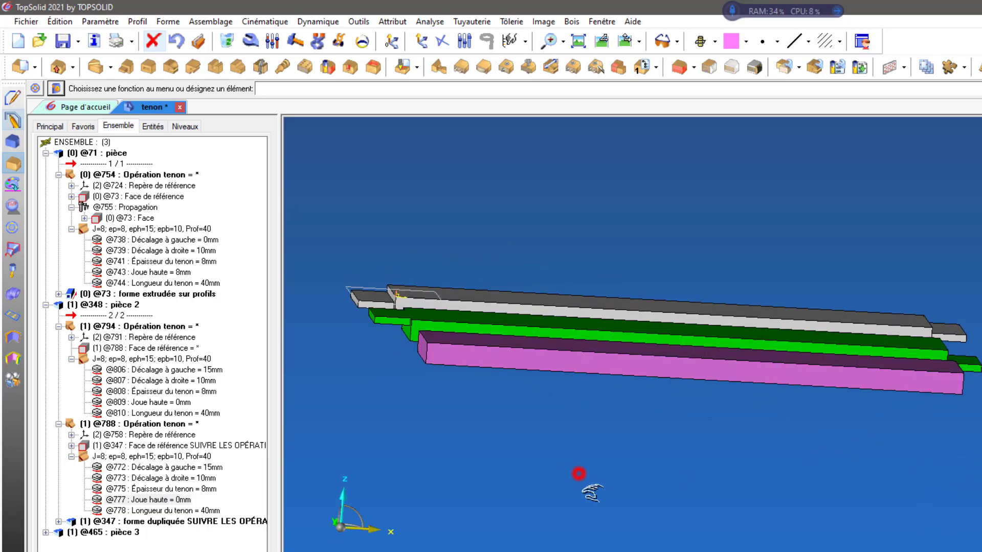
{"action": "left_click", "coordinate": [350, 479]}
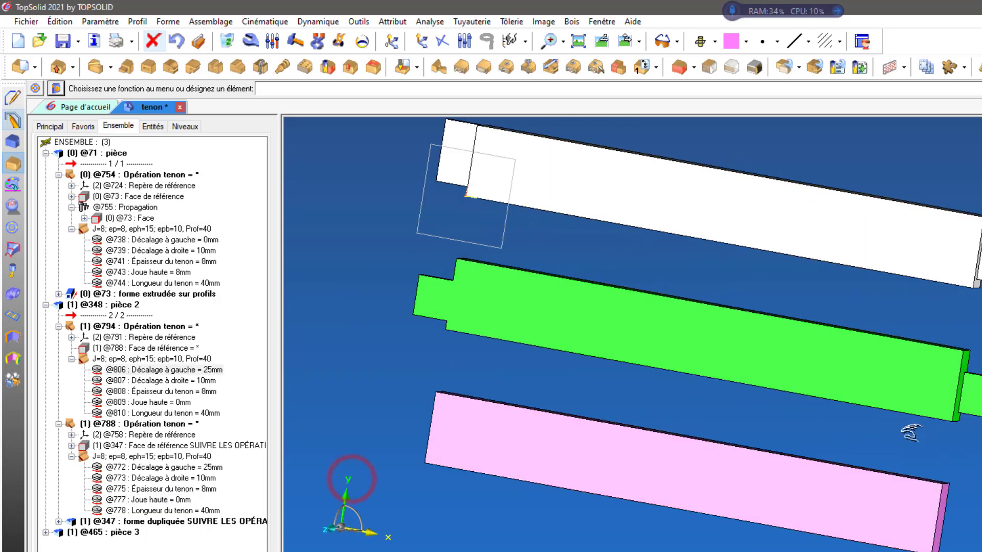
{"action": "left_click", "coordinate": [559, 374]}
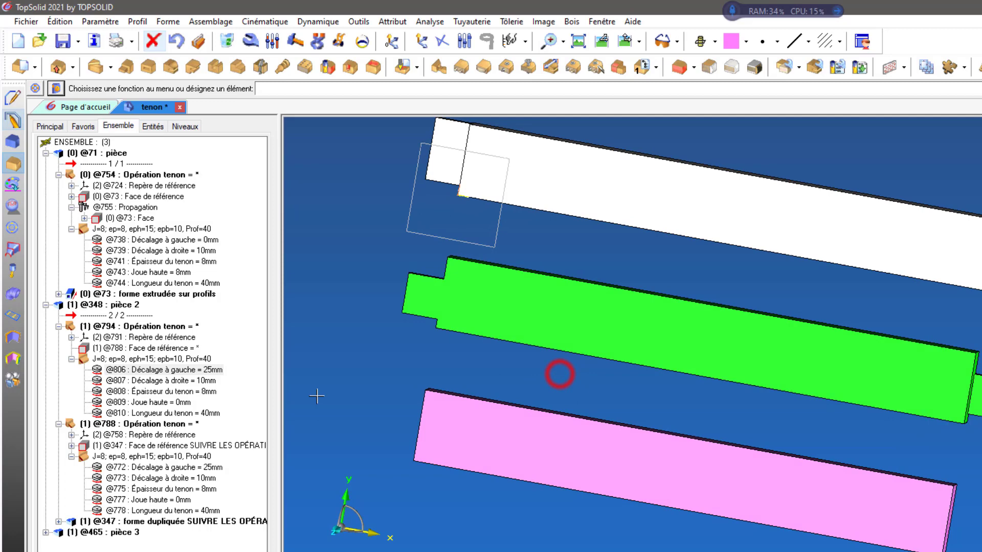
- Delete the copied tenon from the green part, leaving its original tenon in place
{"action": "left_click", "coordinate": [150, 427]}
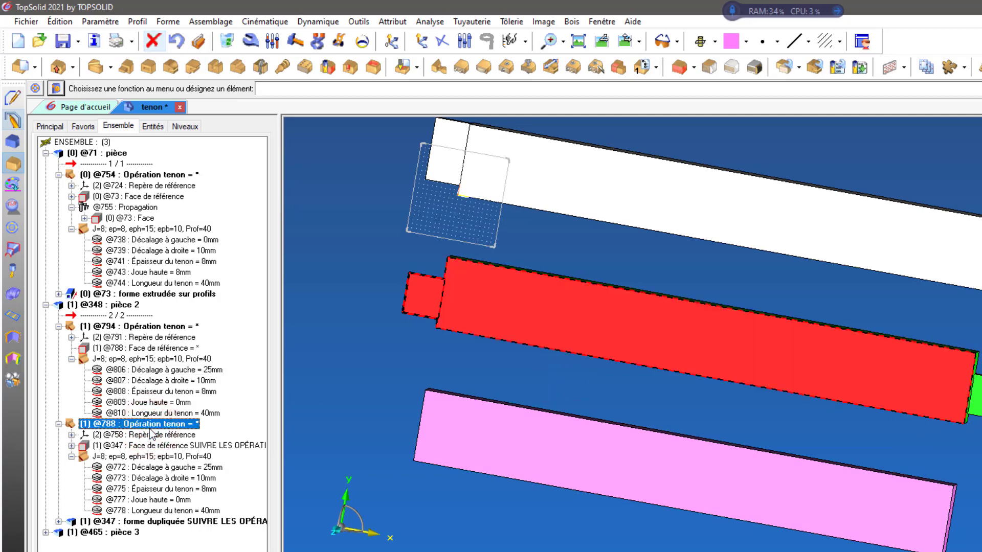
{"action": "key", "text": "Delete"}
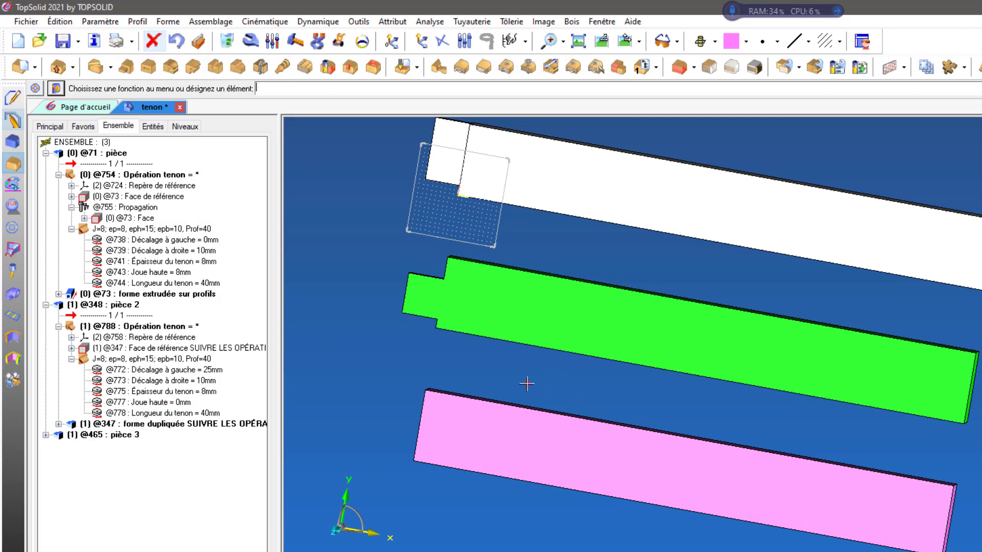
{"action": "mouse_move", "coordinate": [527, 384]}
{"action": "middle_mouse_down"}
{"action": "mouse_move", "coordinate": [397, 351]}
{"action": "mouse_move", "coordinate": [411, 372]}
{"action": "middle_mouse_up"}
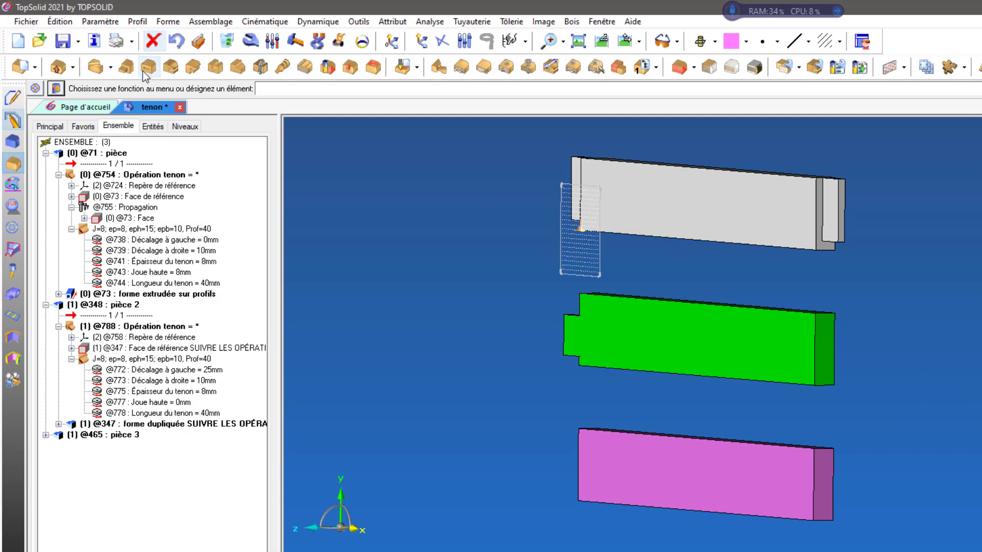
- Start a tenon on the green part's plain end face, referencing its narrow and broad side faces, with user model J=8; ep=8, eph=15; epb=10, Prof=40
{"action": "left_click", "coordinate": [127, 66]}
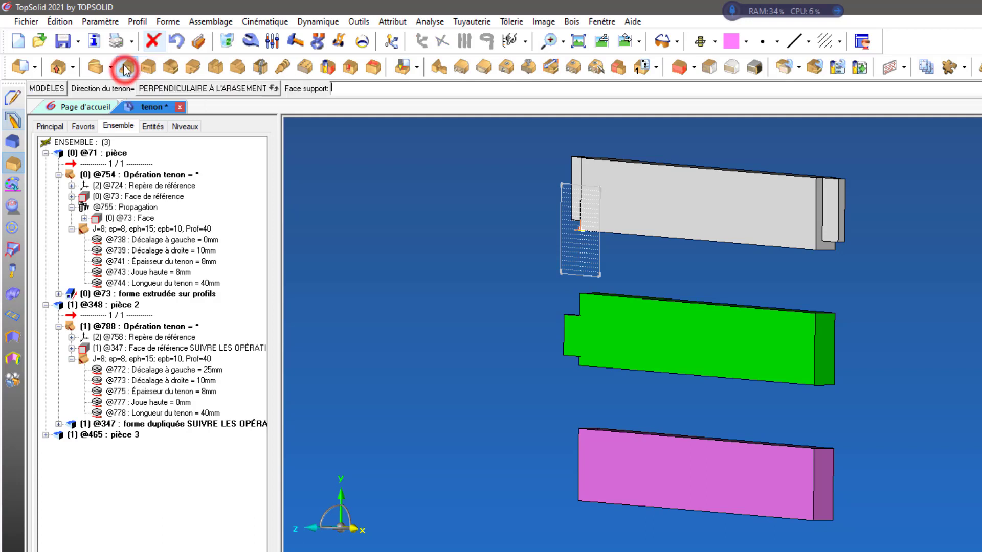
{"action": "scroll", "coordinate": [871, 413], "scroll_direction": "up", "scroll_amount": 1}
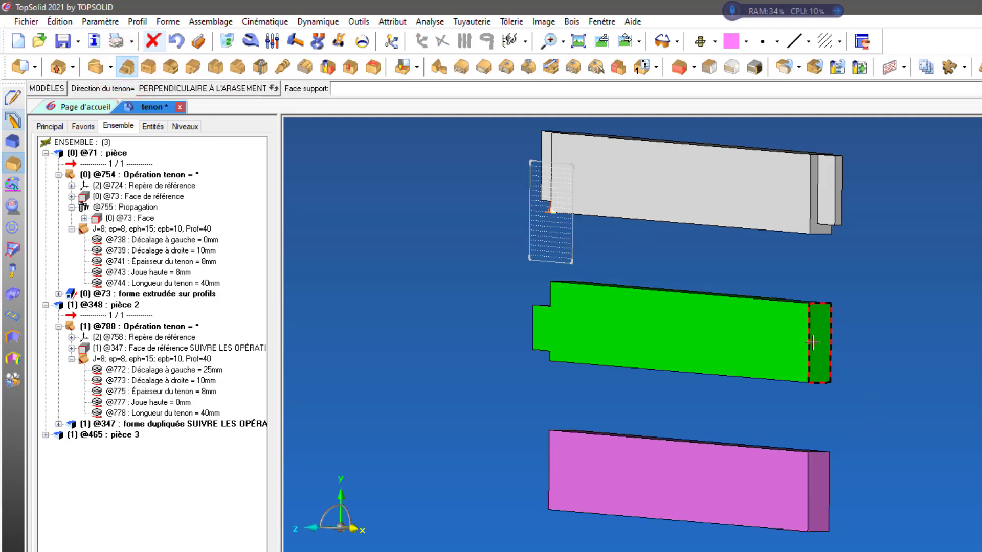
{"action": "left_click", "coordinate": [812, 342]}
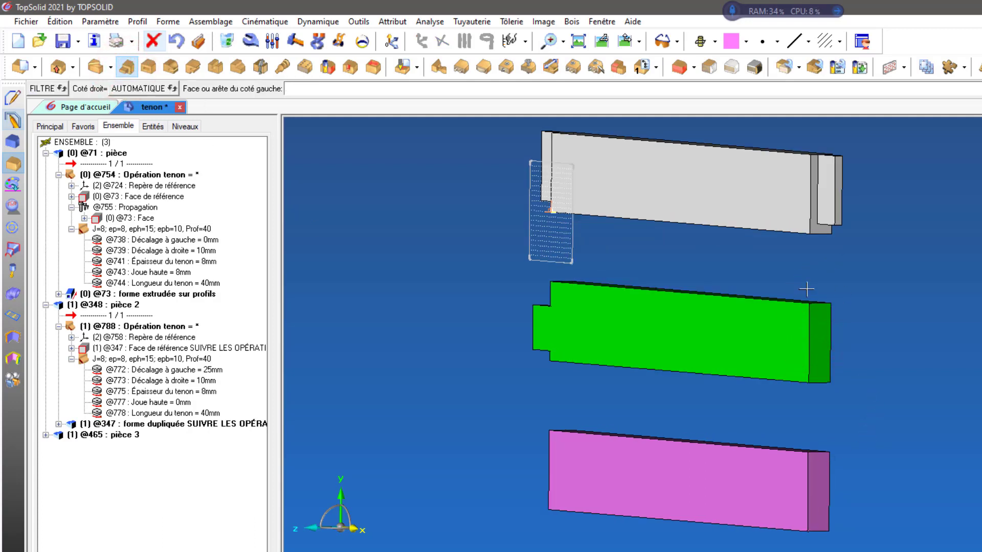
{"action": "middle_click_drag", "start_coordinate": [869, 268], "coordinate": [826, 351]}
{"action": "left_click", "coordinate": [818, 361]}
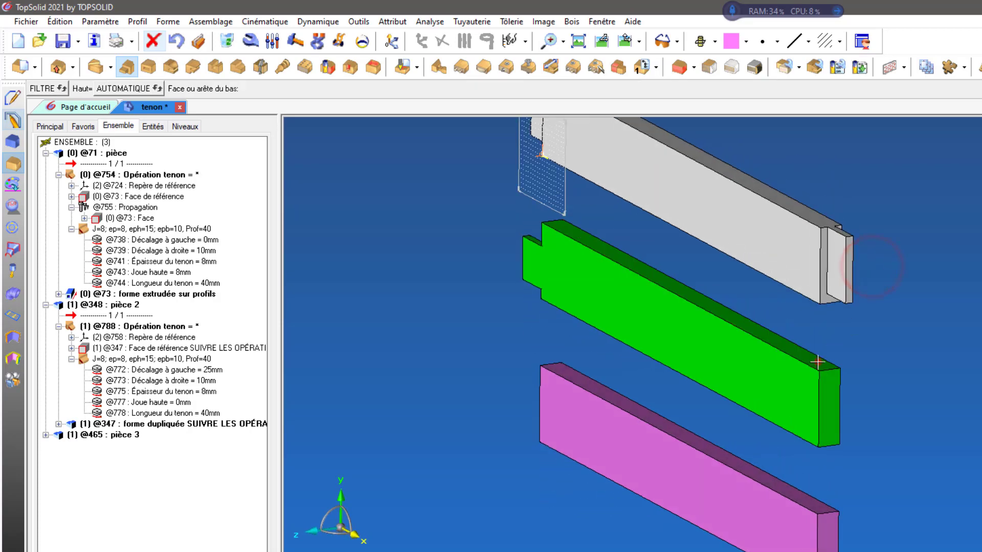
{"action": "left_click", "coordinate": [789, 396]}
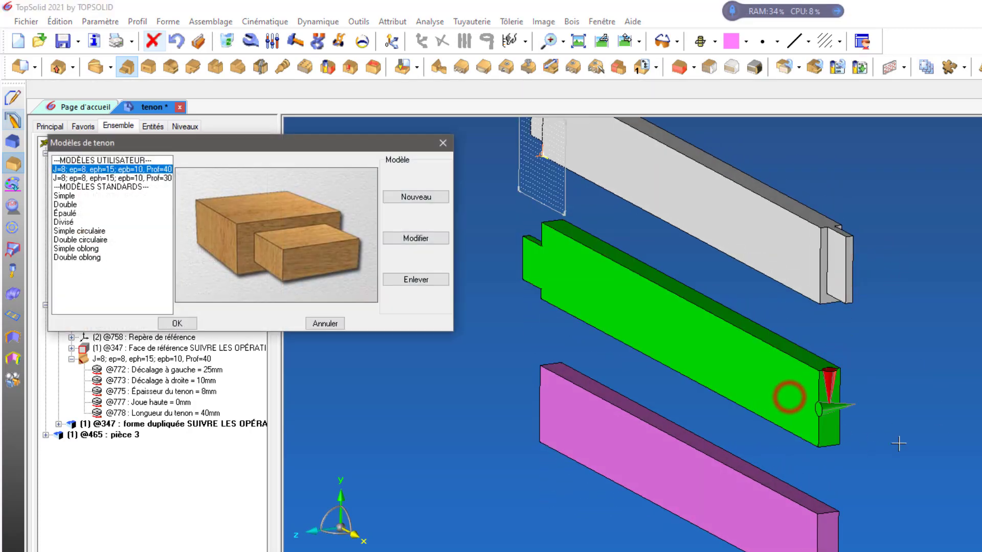
{"action": "left_click", "coordinate": [177, 324]}
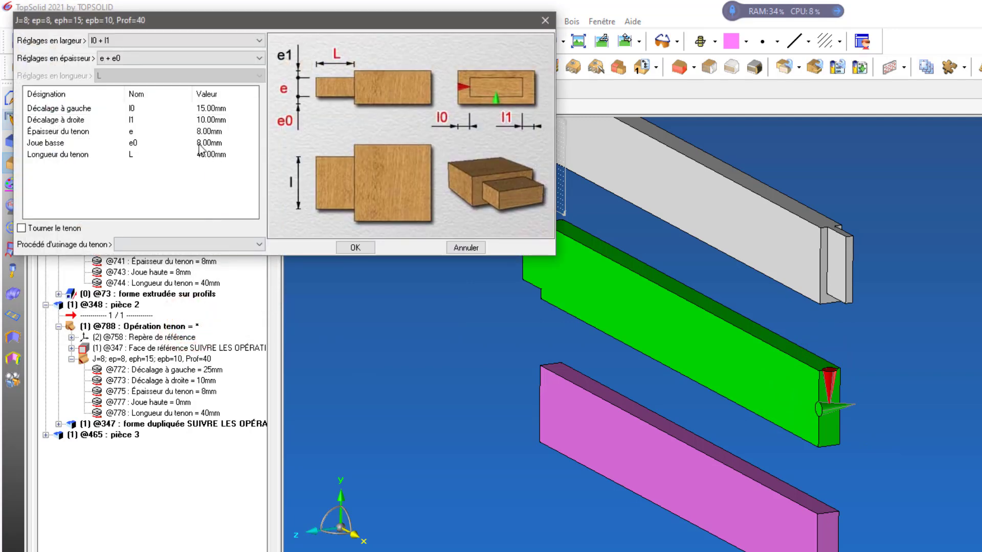
- Set the lower cheek e0 of the new tenon to 0 mm
{"action": "left_click", "coordinate": [200, 144]}
{"action": "left_click", "coordinate": [200, 143]}
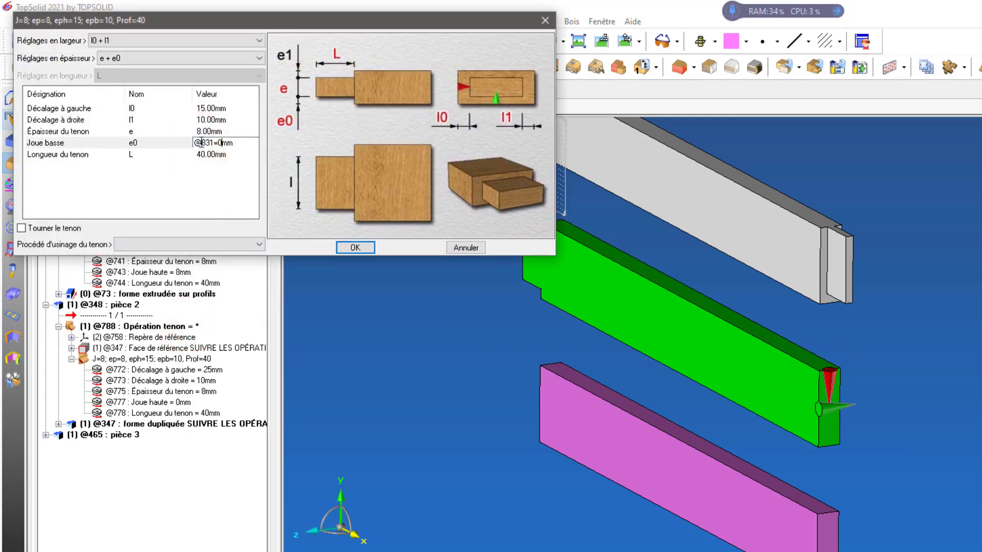
{"action": "key", "text": "Return"}
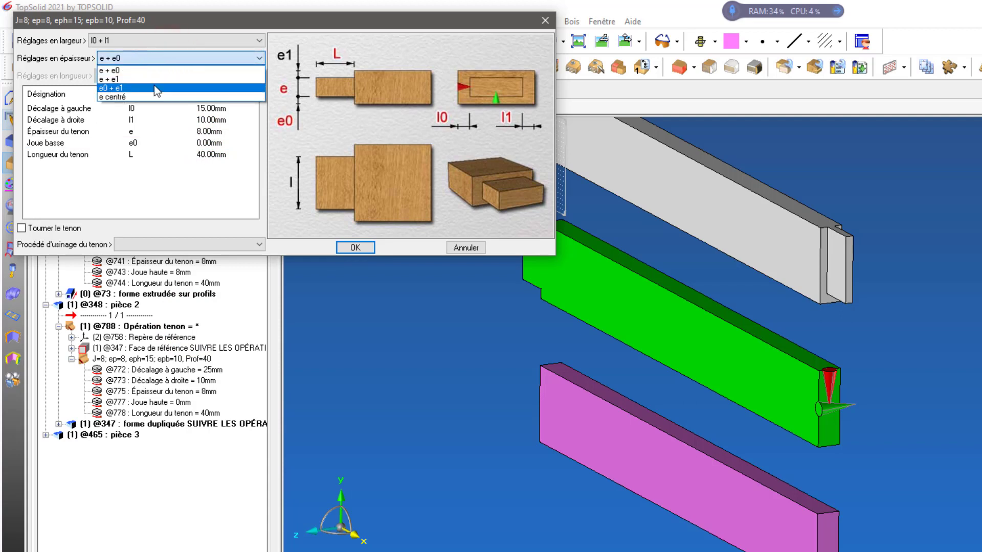
- Switch the new tenon's thickness setting to e + e1, set the upper cheek to 0 mm and create the tenon
{"action": "left_click", "coordinate": [155, 78]}
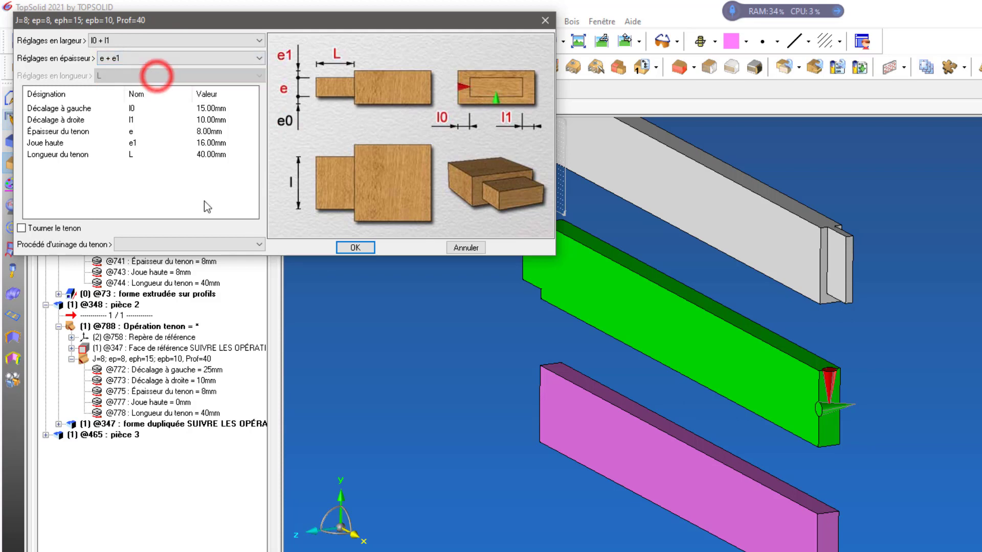
{"action": "left_click", "coordinate": [199, 135]}
{"action": "left_click", "coordinate": [204, 136]}
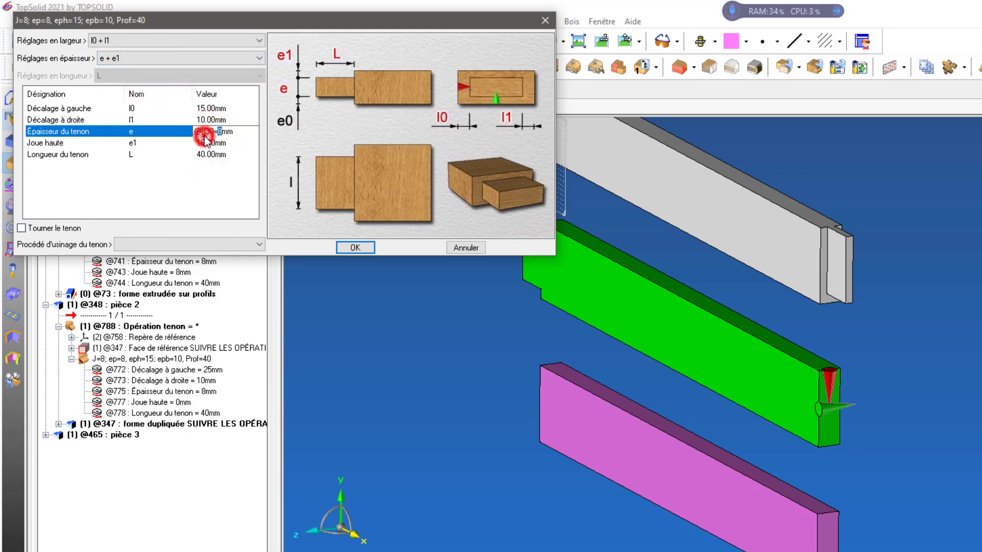
{"action": "left_click", "coordinate": [204, 143]}
{"action": "left_click", "coordinate": [207, 144]}
{"action": "type", "text": "0"}
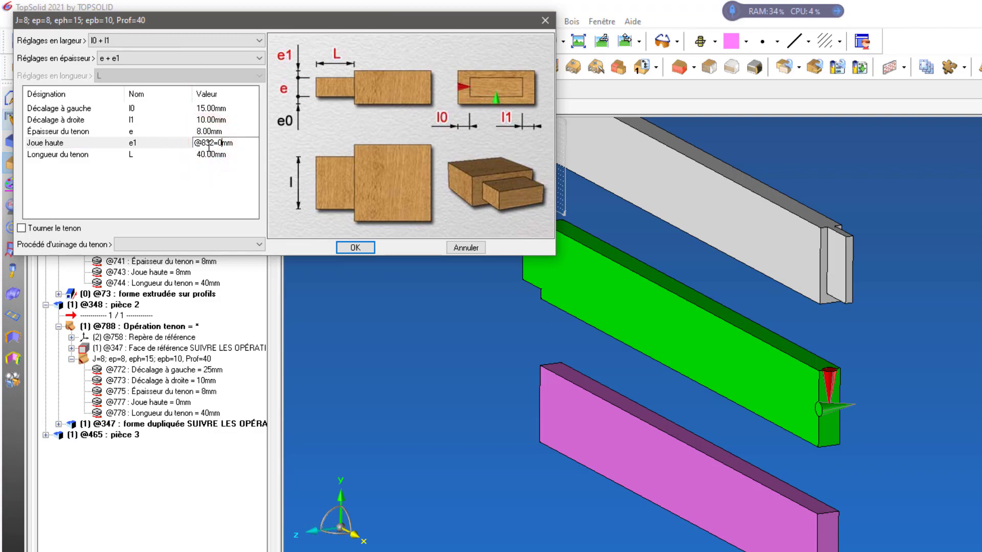
{"action": "key", "text": "Return"}
{"action": "left_click", "coordinate": [359, 248]}
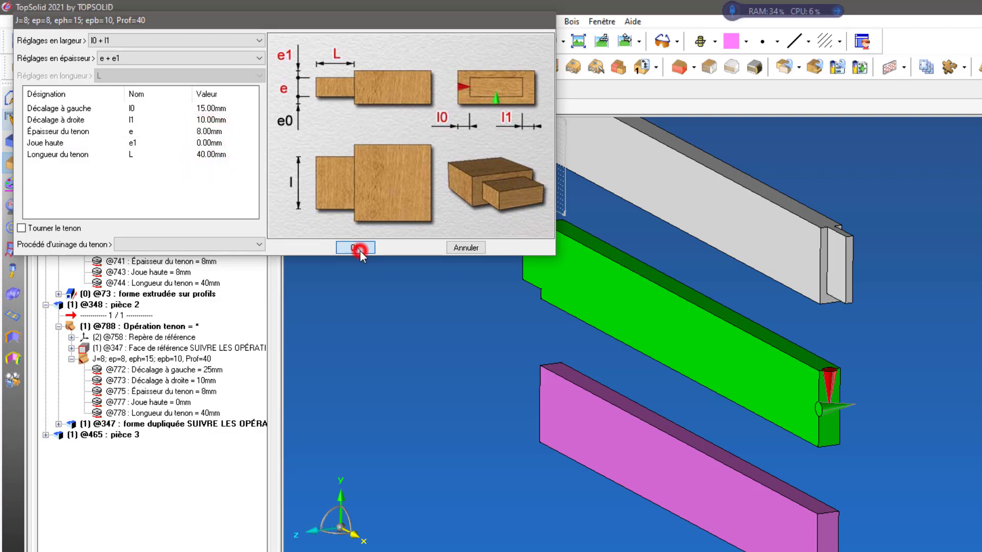
- Inspect the new tenon on the green part and check the original tenon's thickness and upper cheek parameters
{"action": "middle_click_drag", "start_coordinate": [443, 375], "coordinate": [463, 366]}
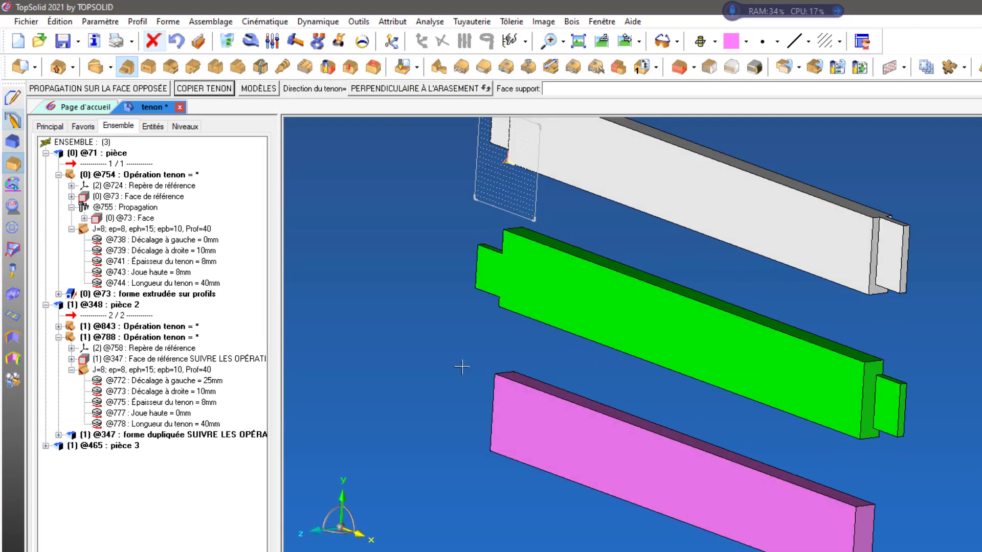
{"action": "middle_click_drag", "start_coordinate": [637, 387], "coordinate": [806, 465]}
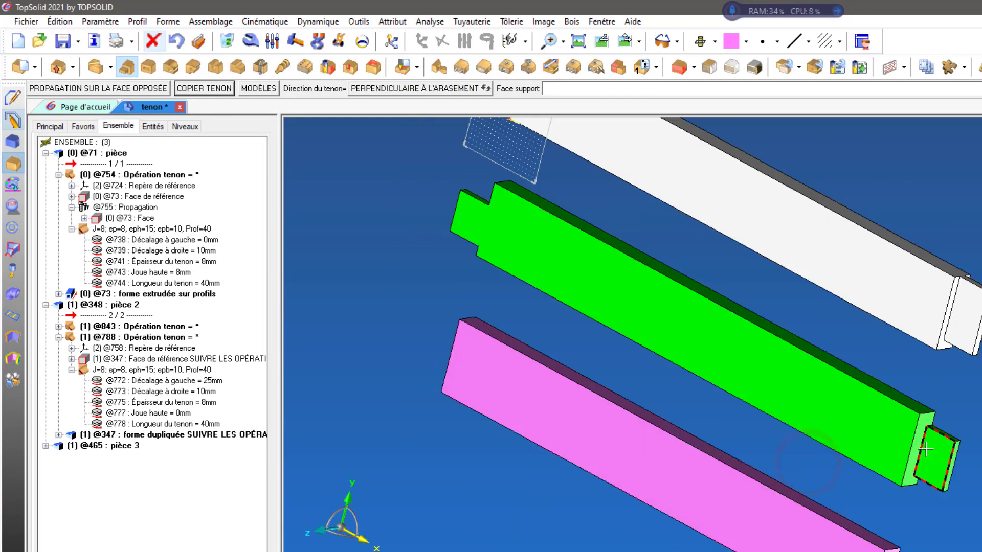
{"action": "left_click", "coordinate": [196, 402]}
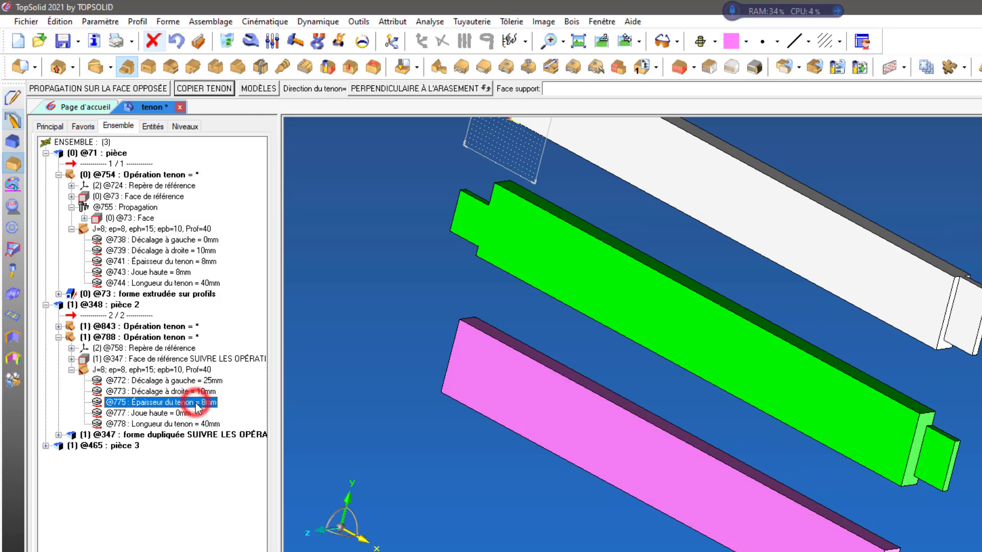
{"action": "left_click", "coordinate": [185, 412]}
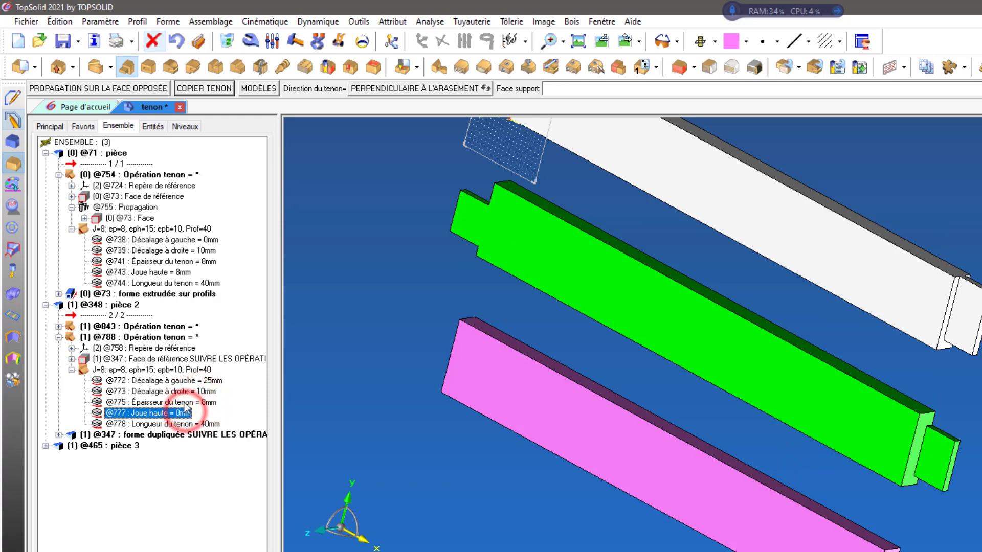
{"action": "left_click", "coordinate": [161, 338]}
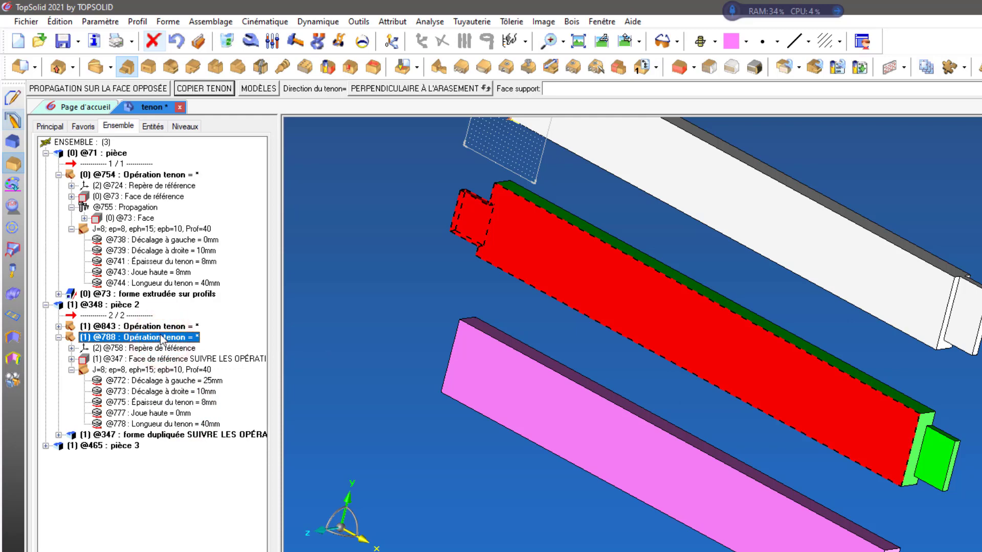
- Modify the green part's new tenon so its thickness setting is e + e0
{"action": "left_click", "coordinate": [153, 326]}
{"action": "right_click", "coordinate": [159, 326]}
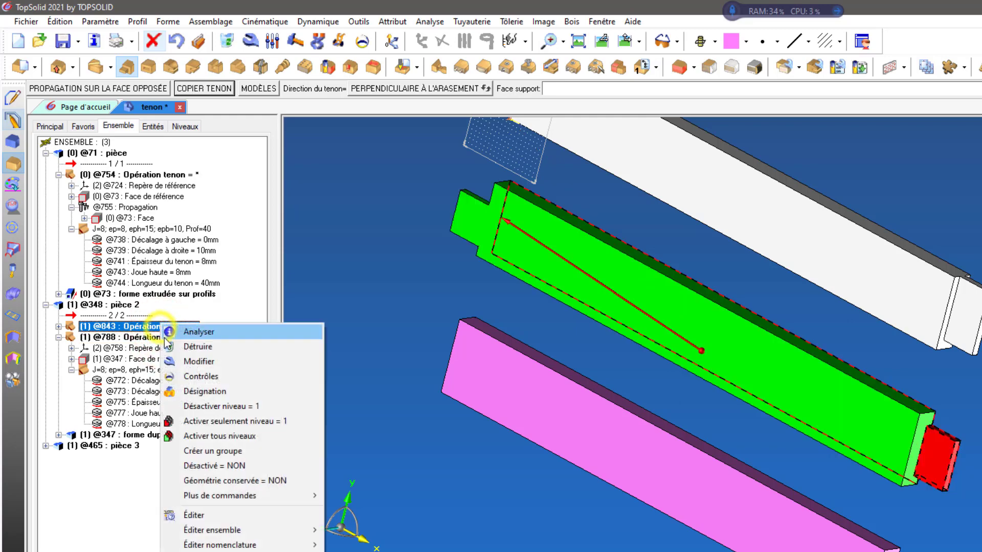
{"action": "left_click", "coordinate": [195, 362]}
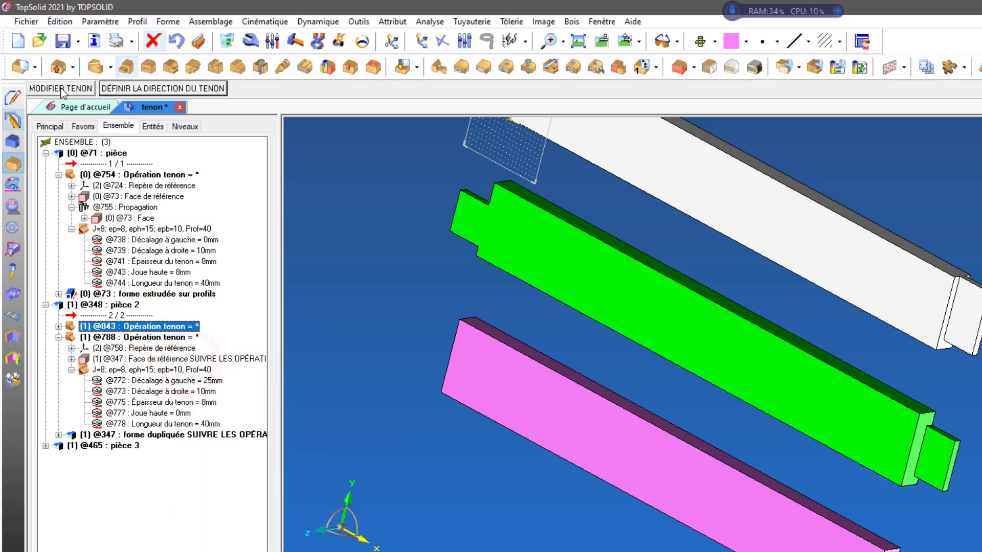
{"action": "left_click", "coordinate": [61, 90]}
{"action": "left_click", "coordinate": [132, 143]}
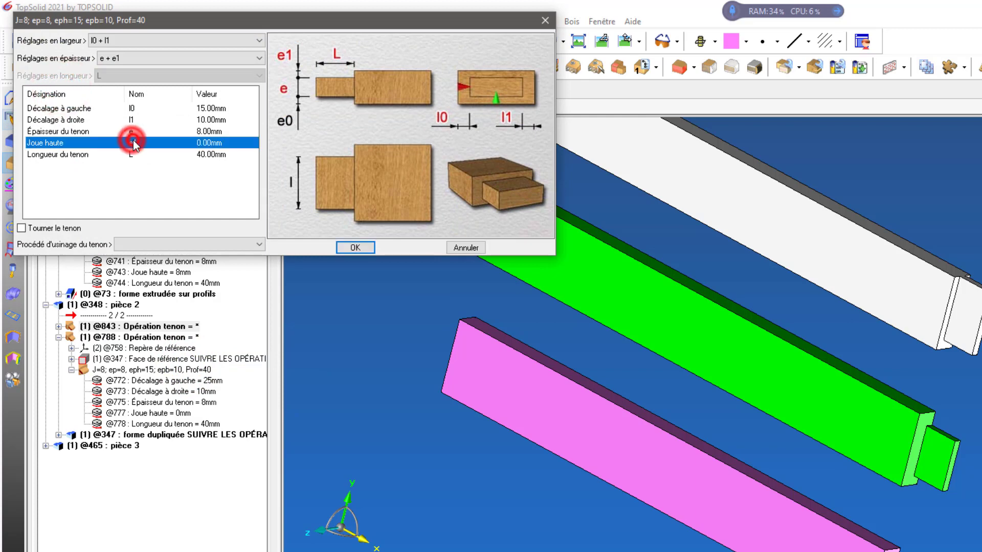
{"action": "left_click", "coordinate": [136, 60]}
{"action": "left_click", "coordinate": [135, 69]}
{"action": "left_click", "coordinate": [359, 246]}
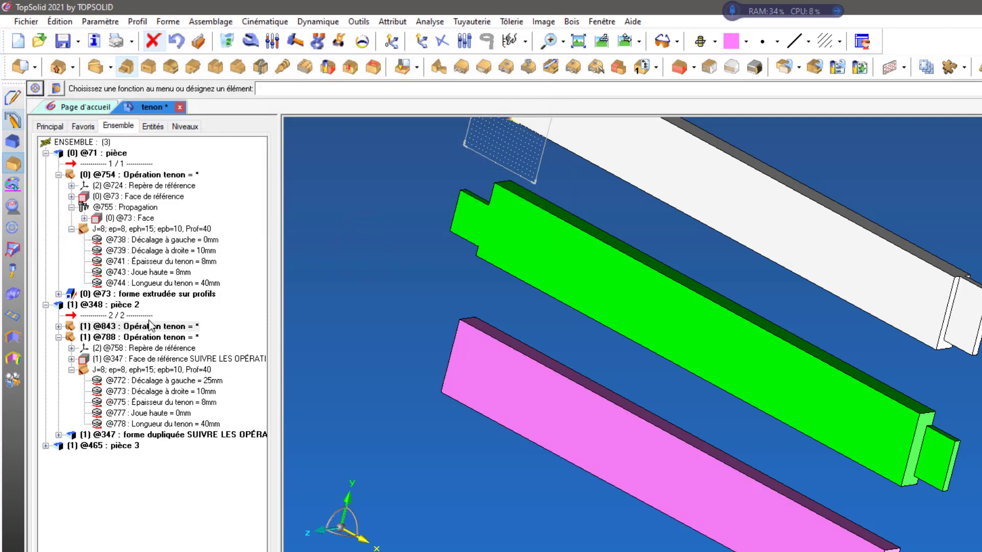
- Modify the green part's new tenon again and set its lower cheek e0 to 0 mm
{"action": "left_click", "coordinate": [58, 326]}
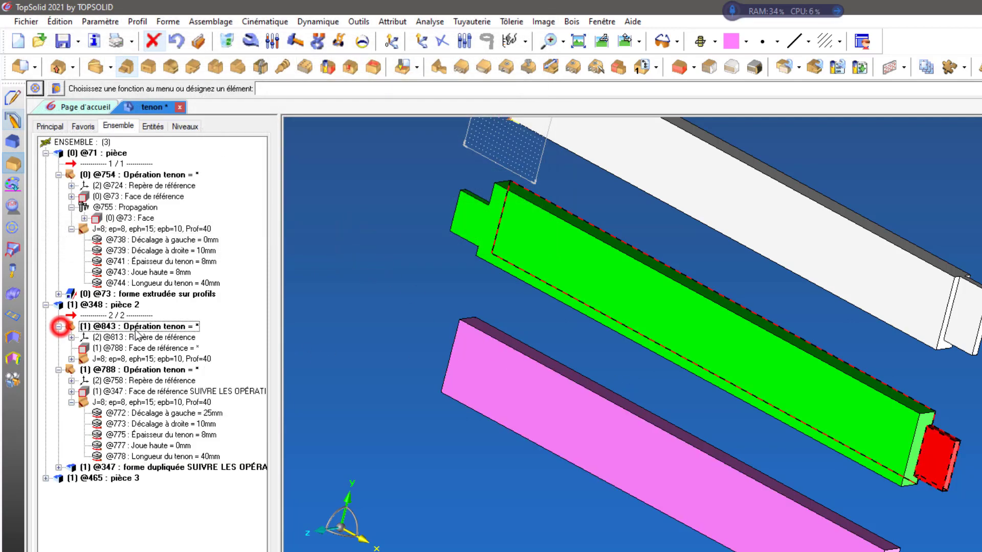
{"action": "left_click", "coordinate": [104, 325]}
{"action": "right_click", "coordinate": [103, 326]}
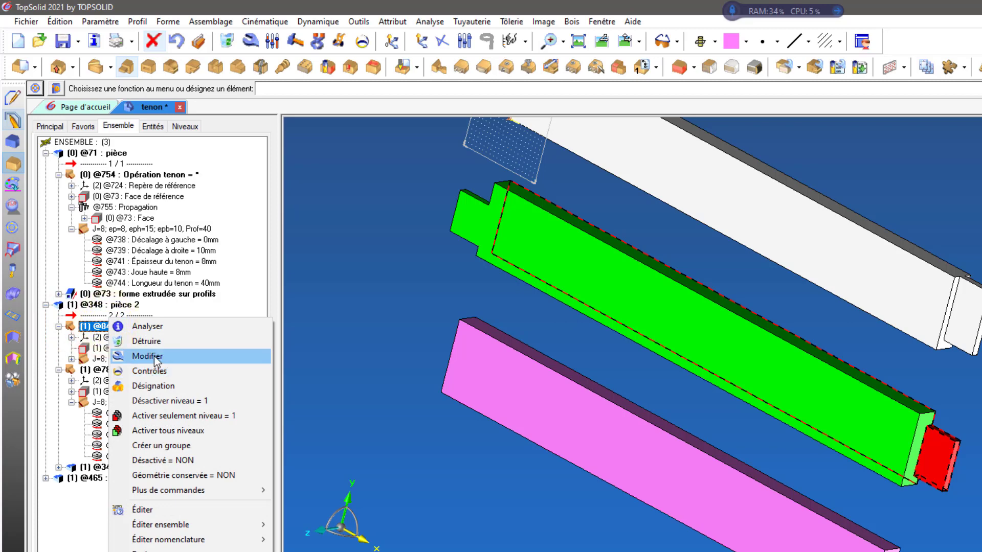
{"action": "left_click", "coordinate": [153, 357]}
{"action": "left_click", "coordinate": [57, 88]}
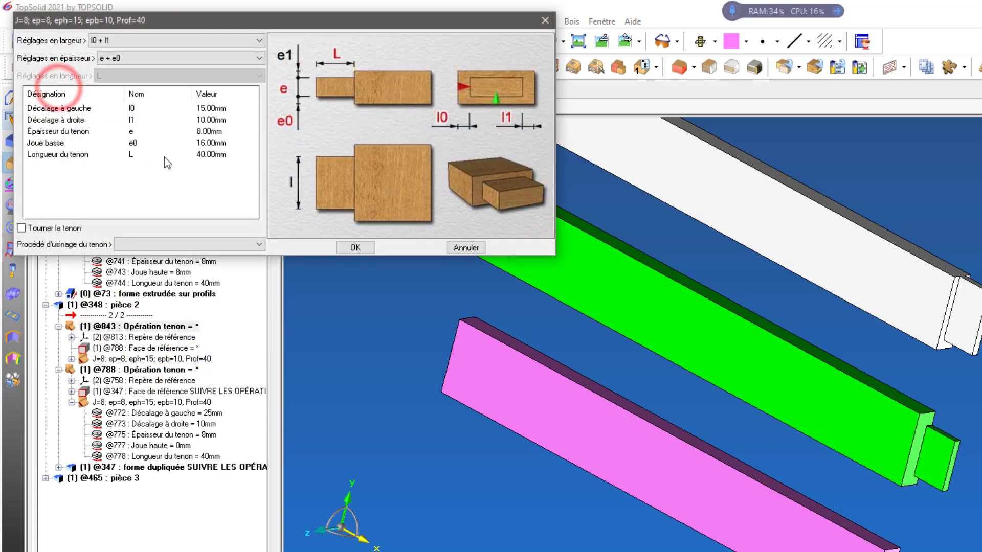
{"action": "left_click", "coordinate": [135, 144]}
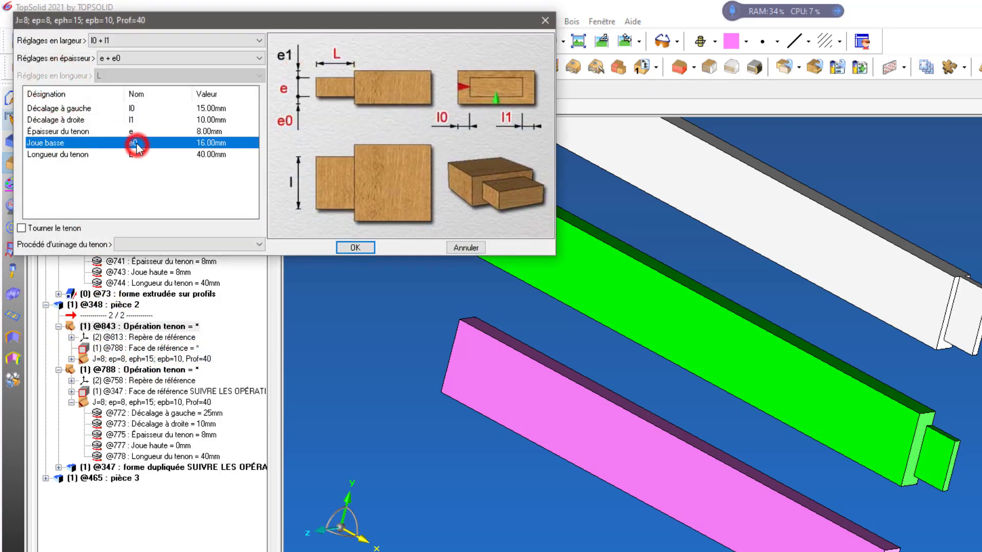
{"action": "left_click", "coordinate": [205, 143]}
{"action": "type", "text": "0"}
{"action": "key", "text": "Return"}
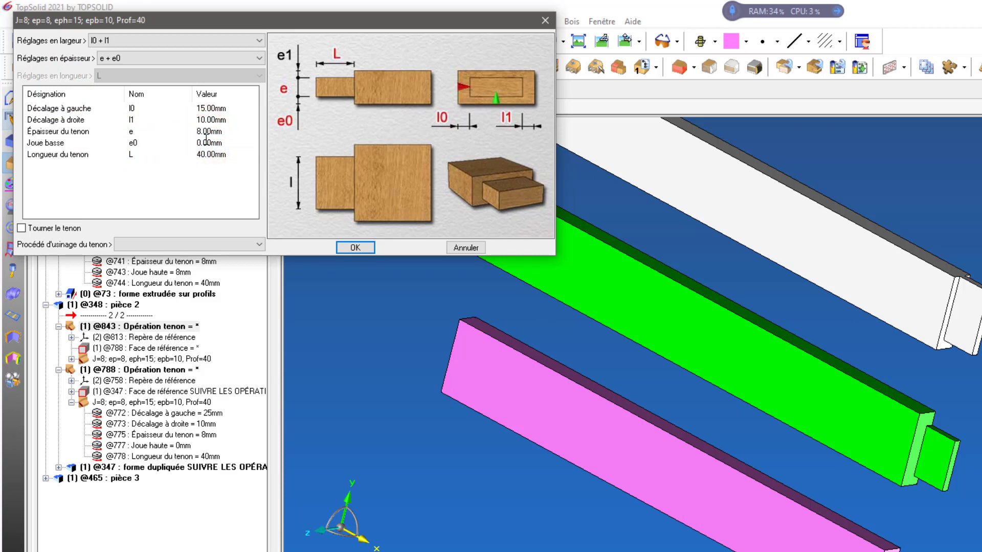
{"action": "left_click", "coordinate": [359, 248]}
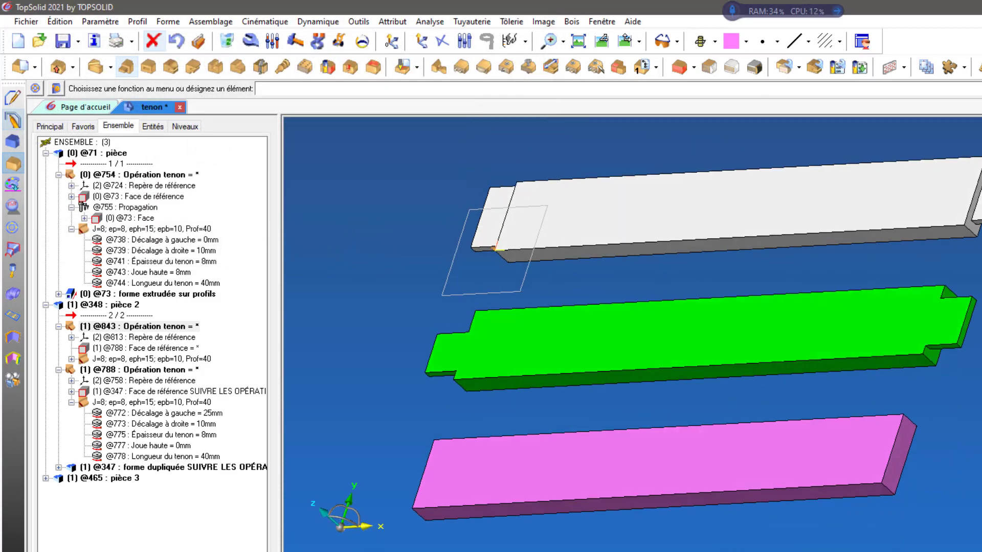
- Compare the upper cheek and lower cheek parameters of the two tenon operations on the green part
{"action": "middle_click_drag", "start_coordinate": [630, 401], "coordinate": [702, 421]}
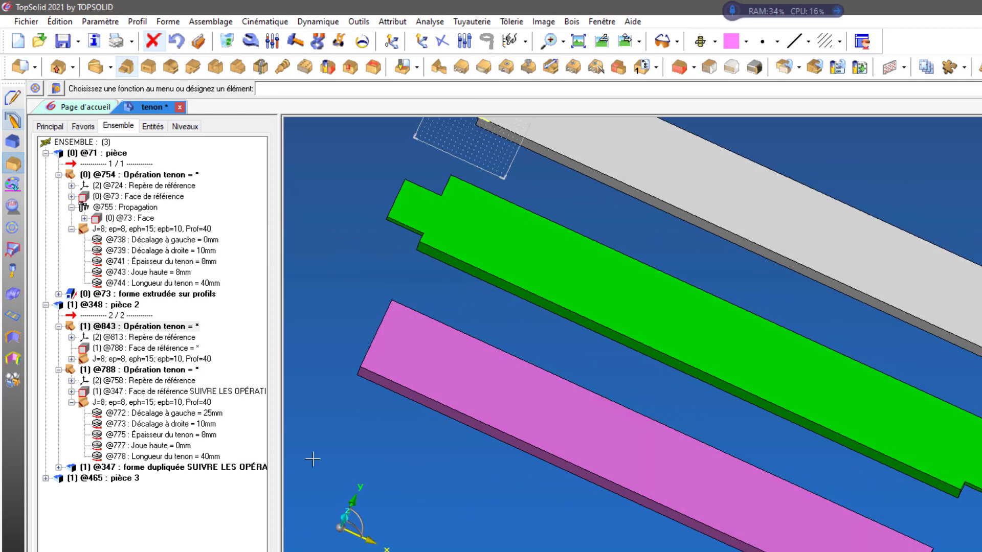
{"action": "left_click", "coordinate": [165, 446]}
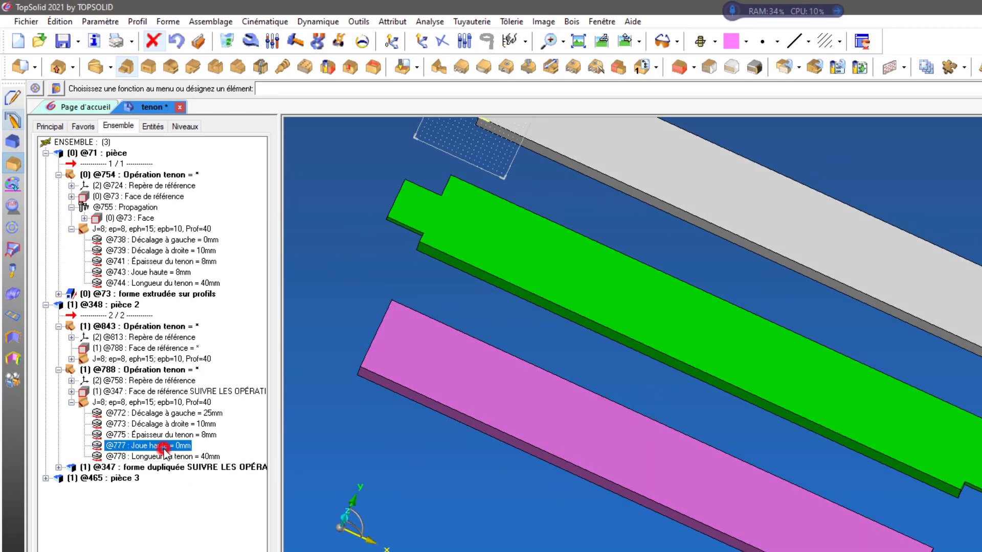
{"action": "left_click", "coordinate": [71, 359]}
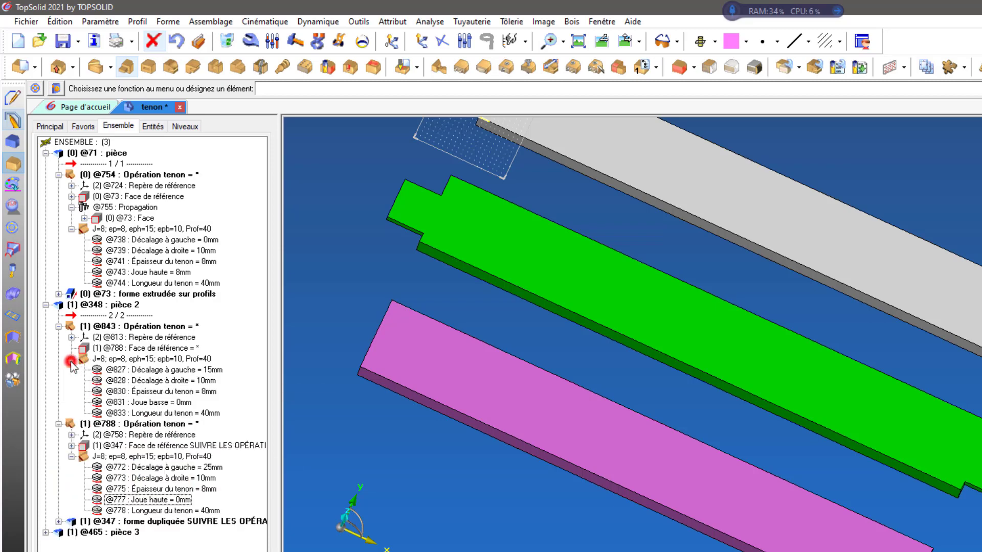
{"action": "left_click", "coordinate": [153, 402]}
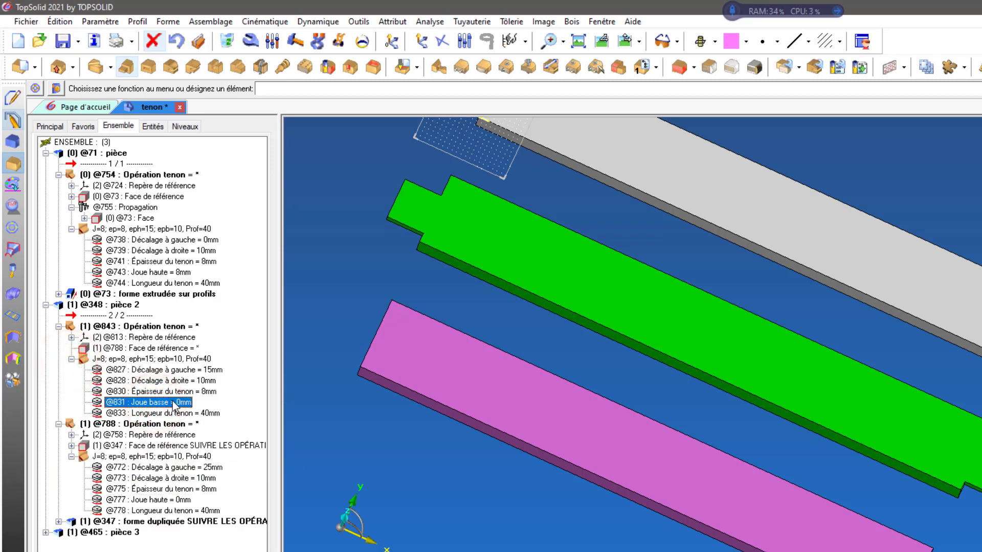
{"action": "left_click", "coordinate": [587, 336]}
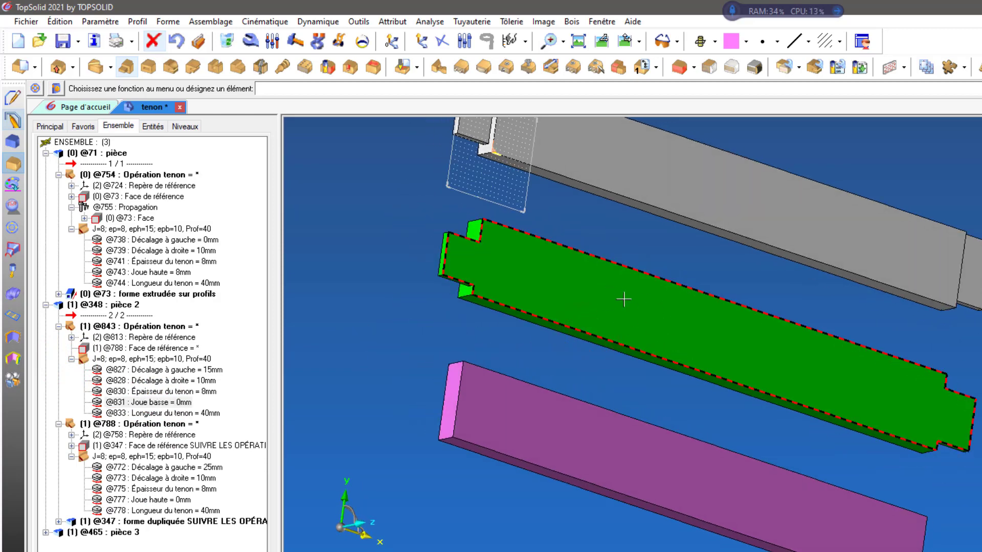
{"action": "mouse_move", "coordinate": [673, 316]}
{"action": "middle_mouse_down"}
{"action": "mouse_move", "coordinate": [705, 327]}
{"action": "mouse_move", "coordinate": [660, 321]}
{"action": "middle_mouse_up"}
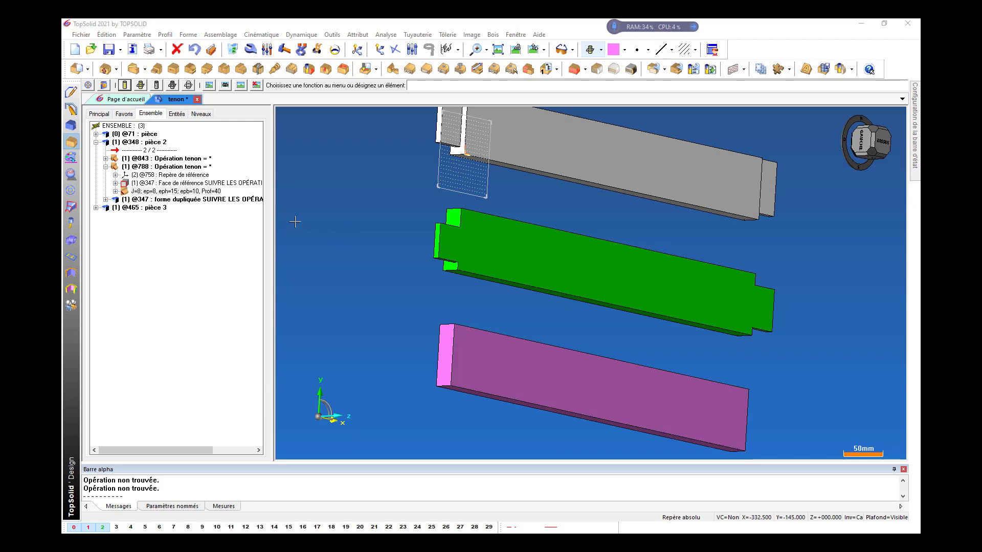
- Start a tenon on the pink part's end face, with its upper edge as the left side, using the standard Divisé model
{"action": "left_click", "coordinate": [157, 69]}
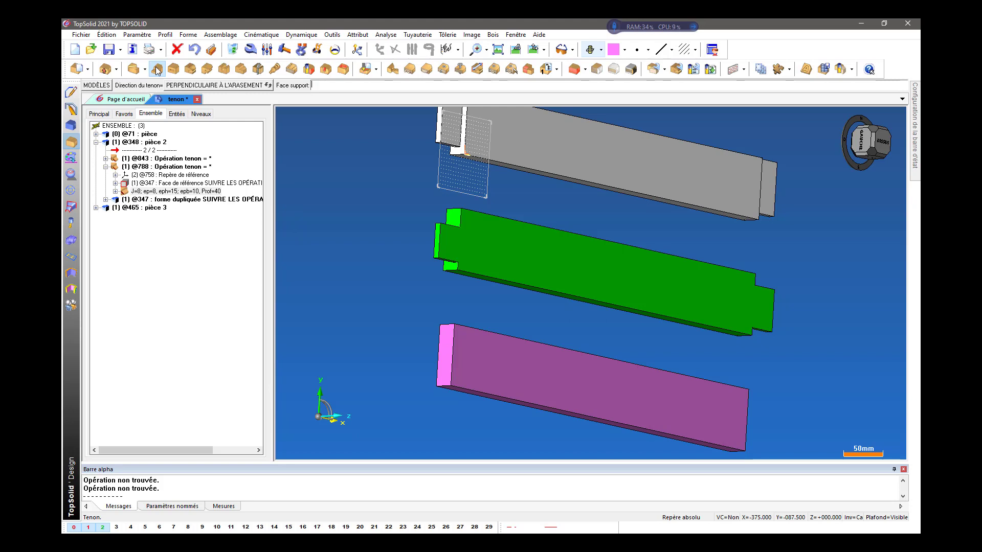
{"action": "left_click", "coordinate": [447, 351]}
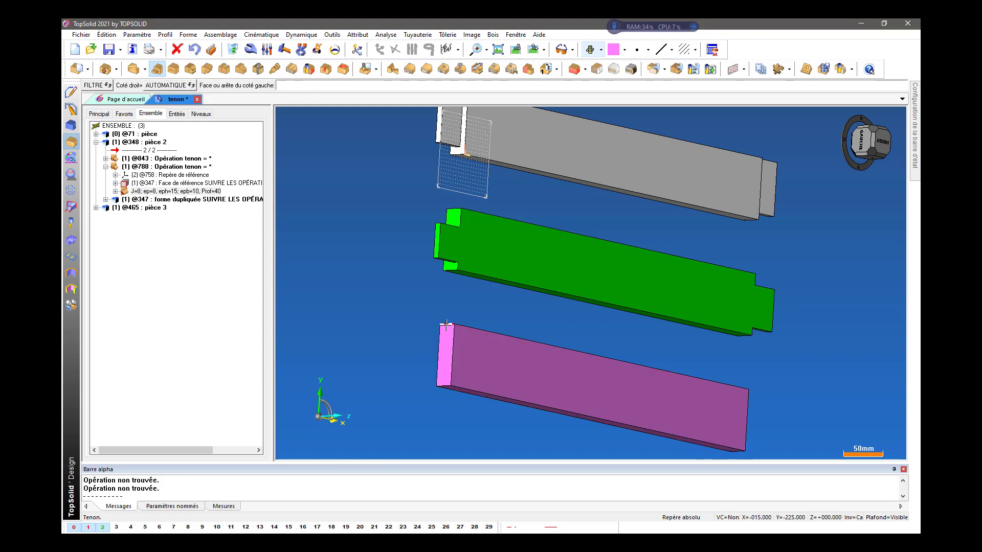
{"action": "left_click", "coordinate": [446, 326]}
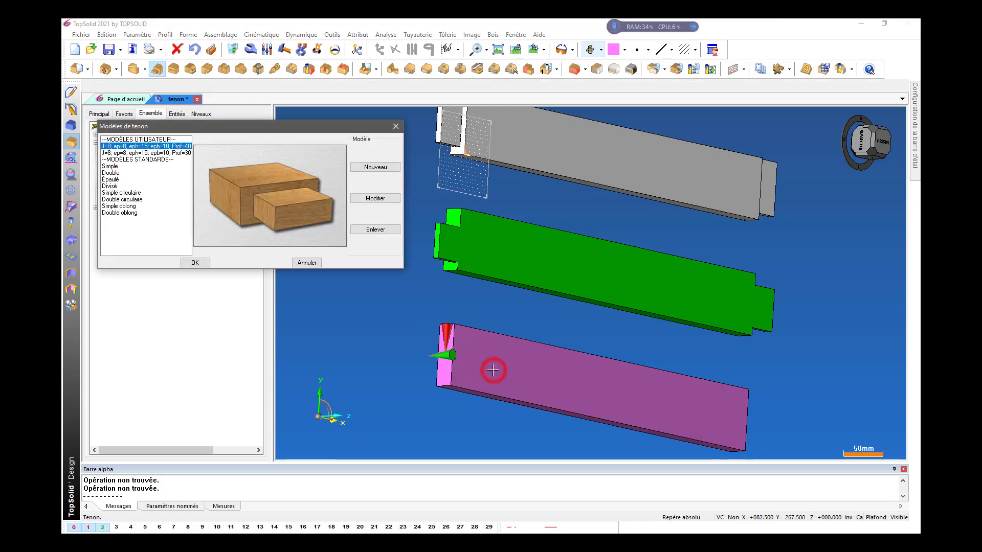
{"action": "left_click", "coordinate": [118, 173]}
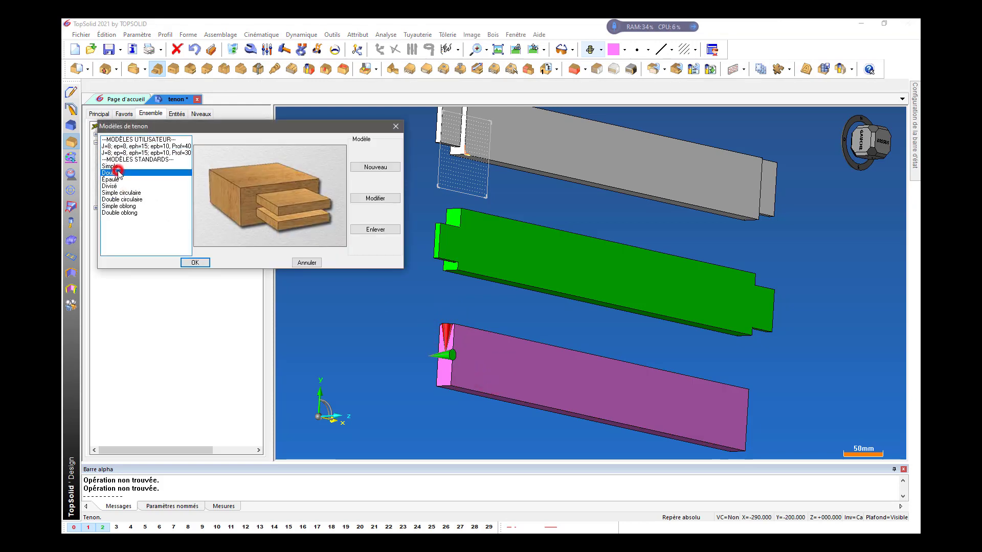
{"action": "left_click", "coordinate": [118, 180]}
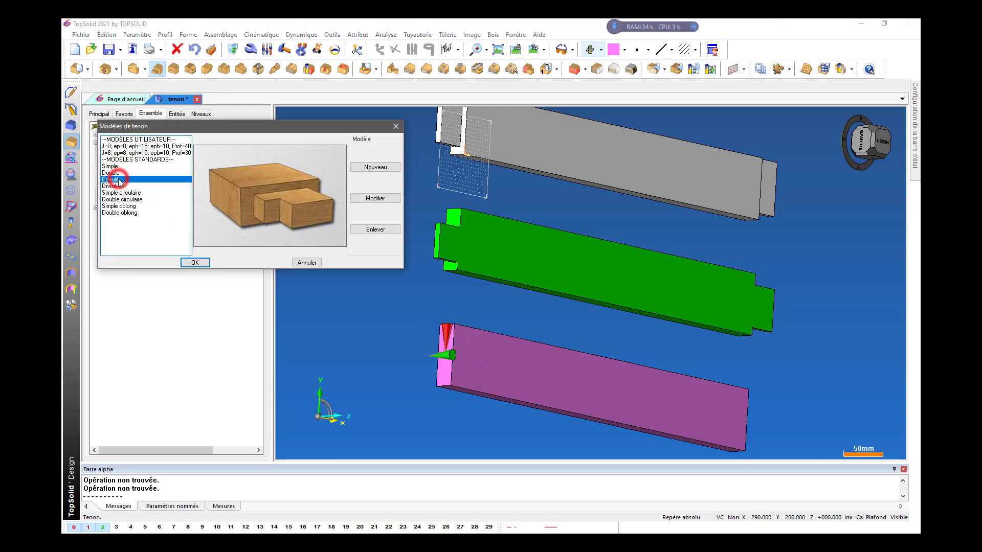
{"action": "left_click", "coordinate": [118, 187]}
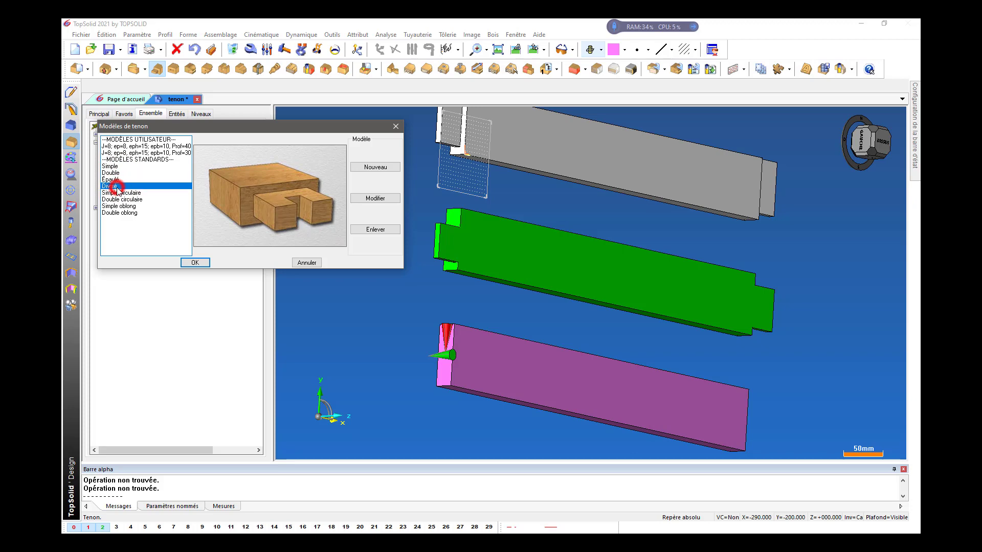
{"action": "left_click", "coordinate": [195, 262]}
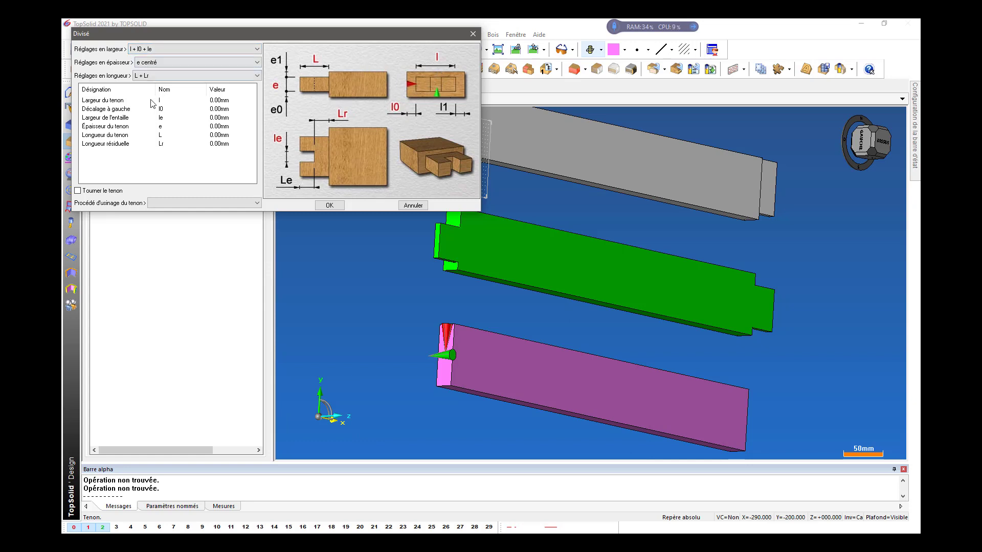
- Switch the divided tenon's width setting to l0 + l1 + le and set the left offset l0 to 5 mm
{"action": "left_click", "coordinate": [118, 100]}
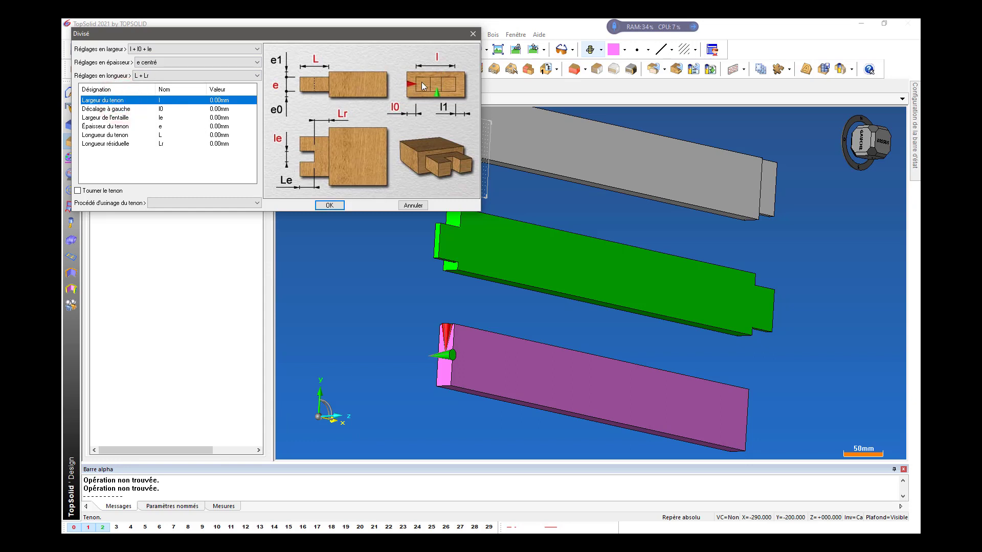
{"action": "left_click", "coordinate": [209, 52]}
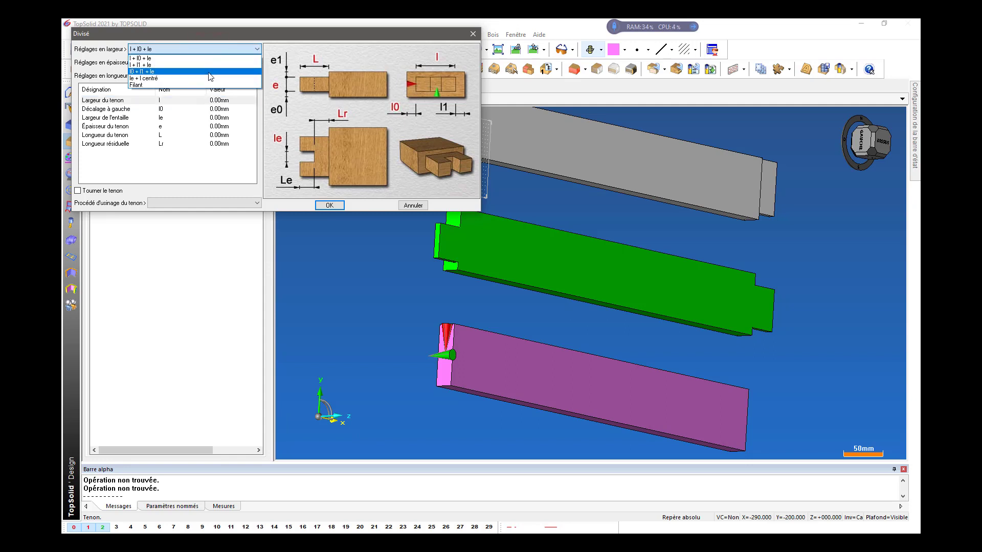
{"action": "left_click", "coordinate": [209, 72]}
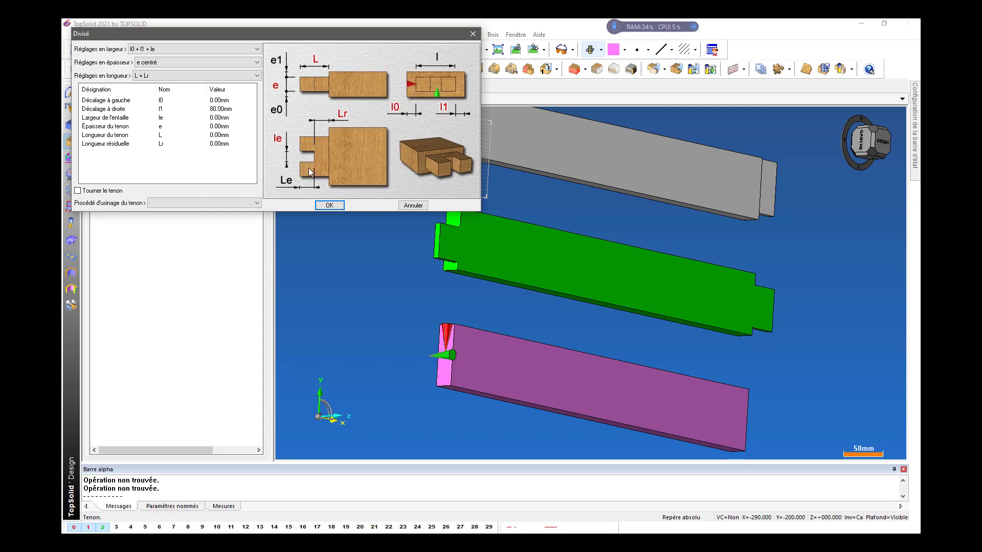
{"action": "left_click", "coordinate": [210, 101]}
{"action": "left_click", "coordinate": [209, 100]}
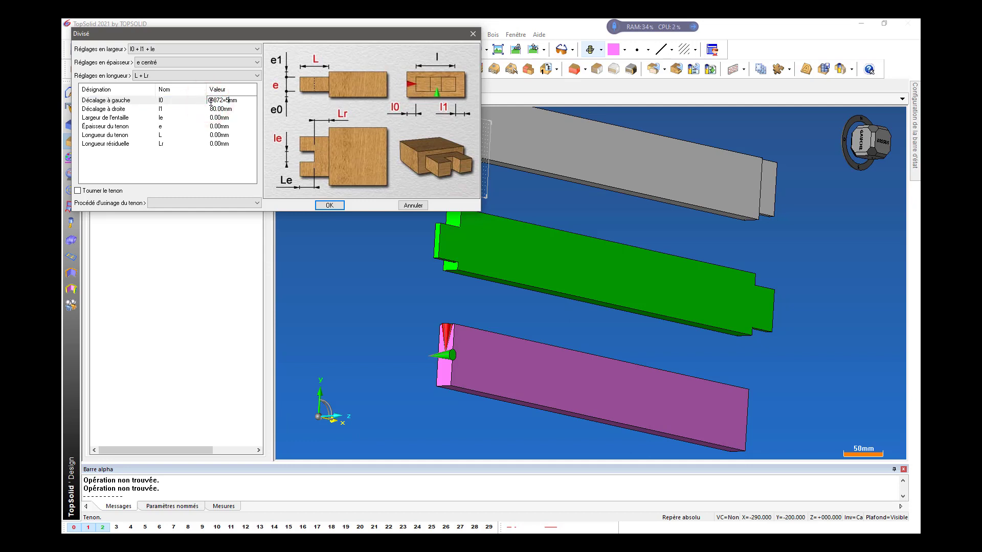
{"action": "key", "text": "Return"}
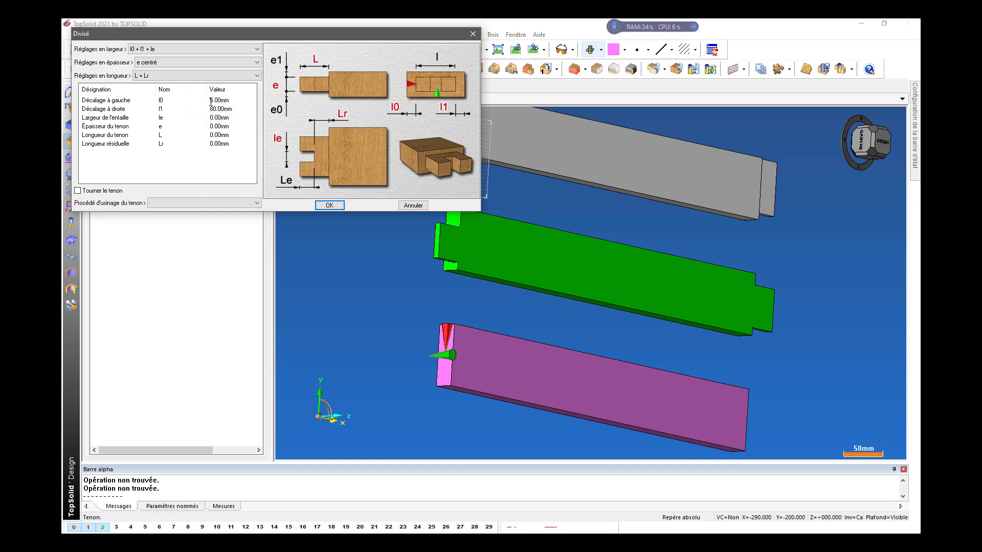
- Set the divided tenon's right offset l1 to 5 mm
{"action": "left_click", "coordinate": [215, 110]}
{"action": "left_click", "coordinate": [214, 110]}
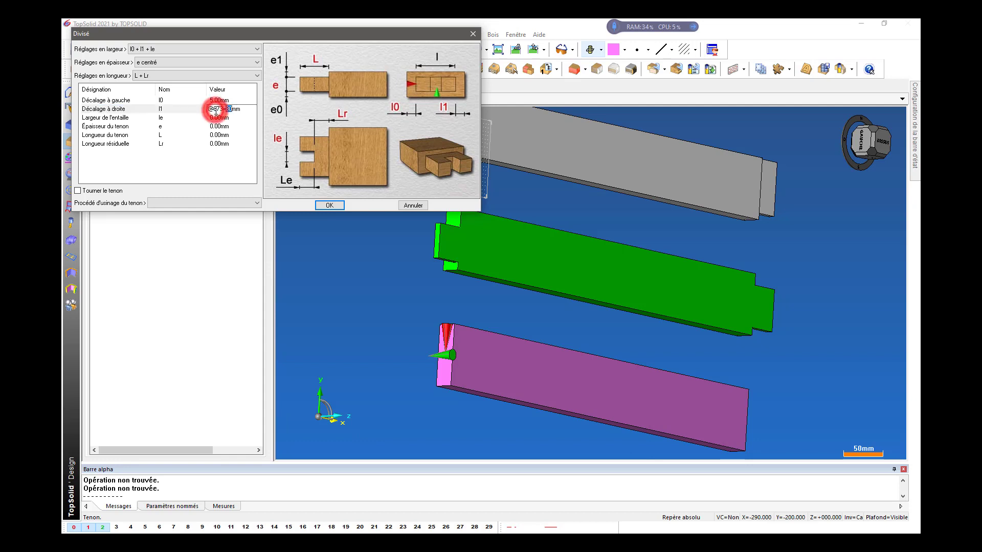
{"action": "type", "text": "5"}
{"action": "key", "text": "Return"}
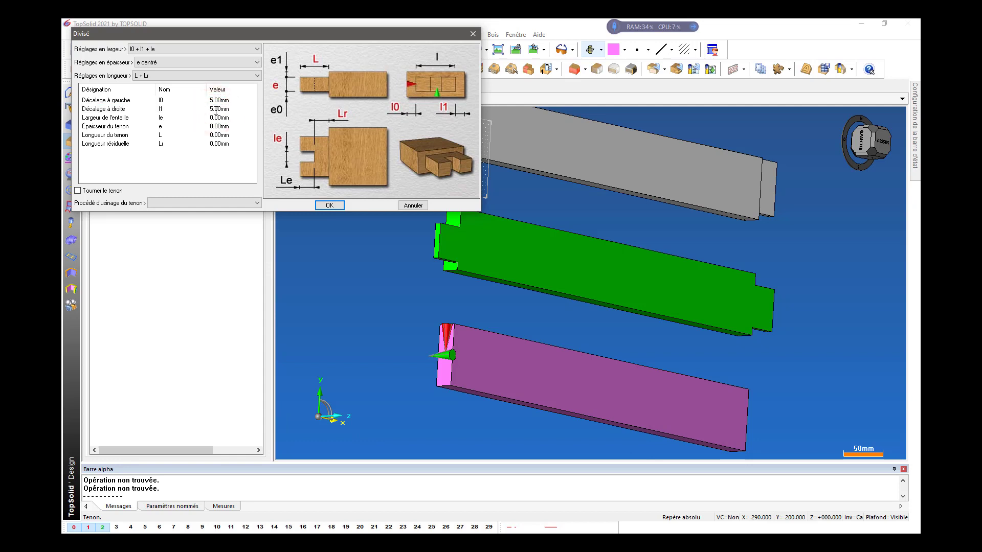
- Set the divided tenon's right offset l1 to 10 mm
{"action": "left_click", "coordinate": [213, 109]}
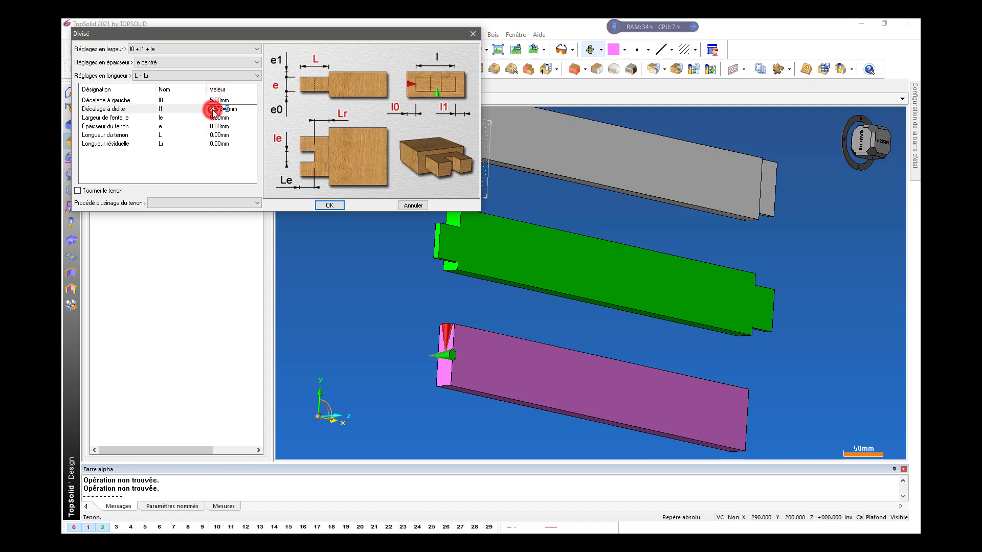
{"action": "left_click", "coordinate": [213, 109]}
{"action": "type", "text": "10"}
{"action": "key", "text": "Return"}
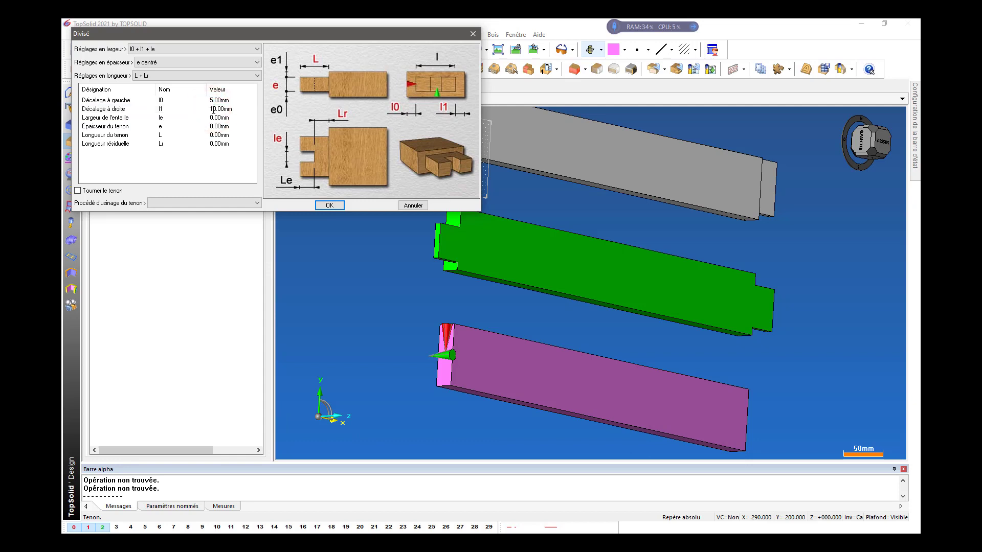
- Set the divided tenon's notch width le to 5 mm and its centred thickness e to 8 mm
{"action": "left_click", "coordinate": [214, 118]}
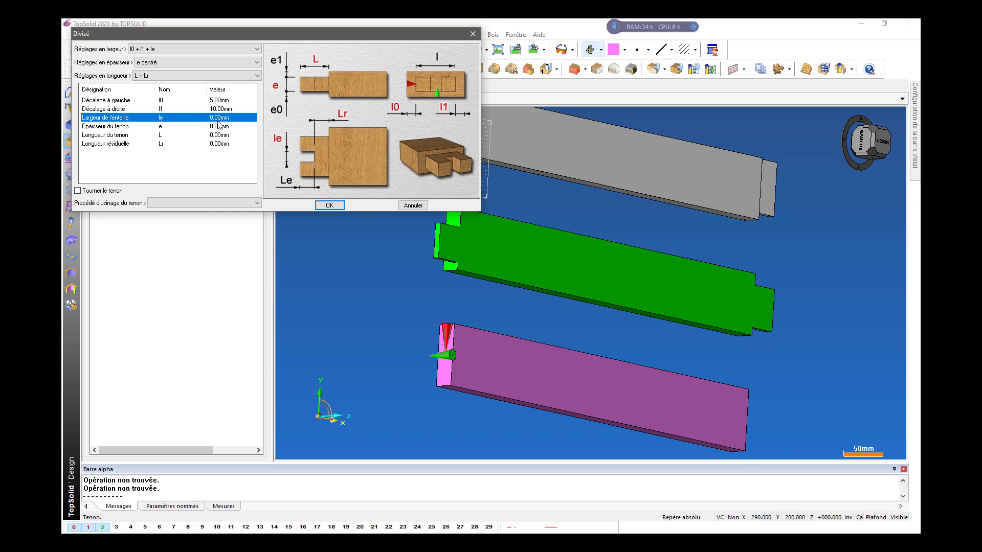
{"action": "left_click", "coordinate": [220, 117]}
{"action": "type", "text": "5"}
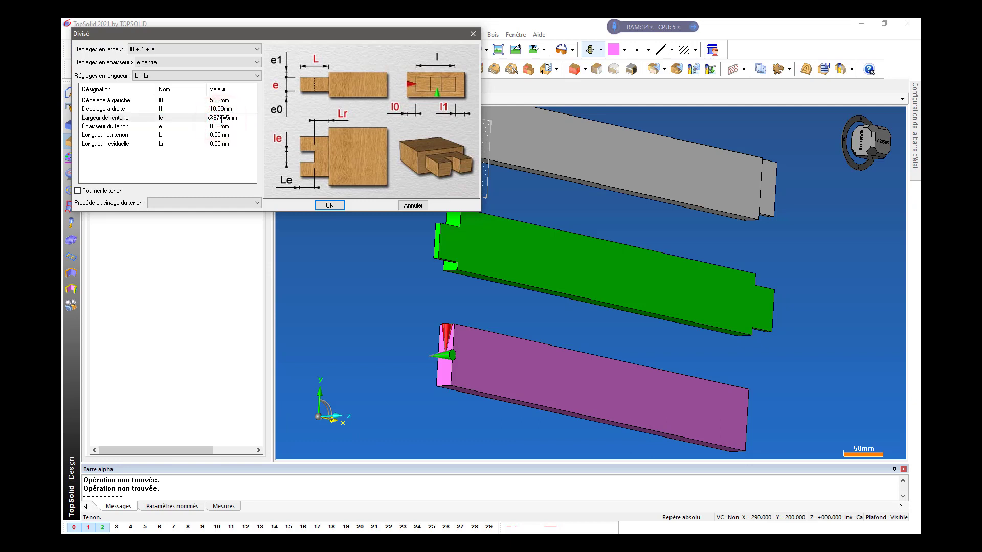
{"action": "key", "text": "Return"}
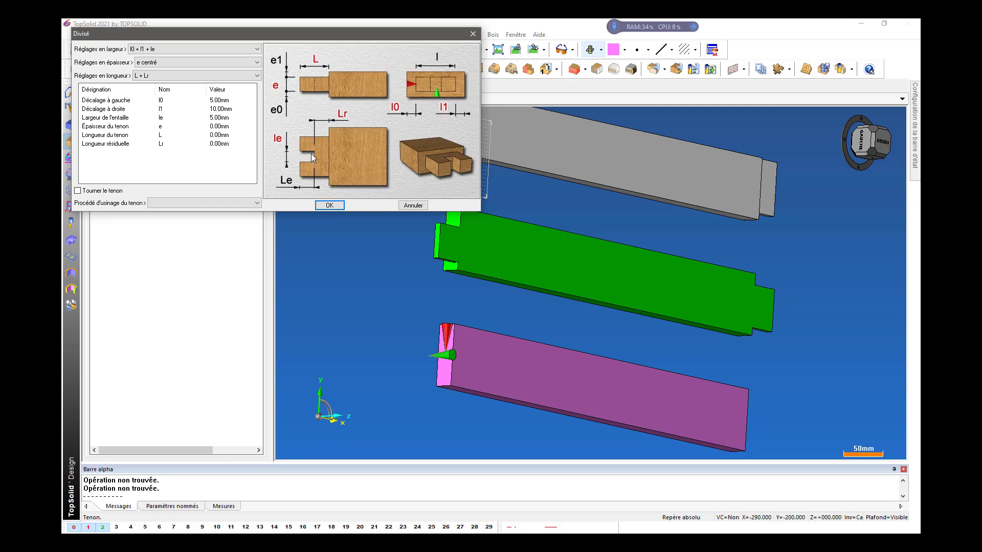
{"action": "left_click", "coordinate": [219, 126]}
{"action": "left_click", "coordinate": [223, 63]}
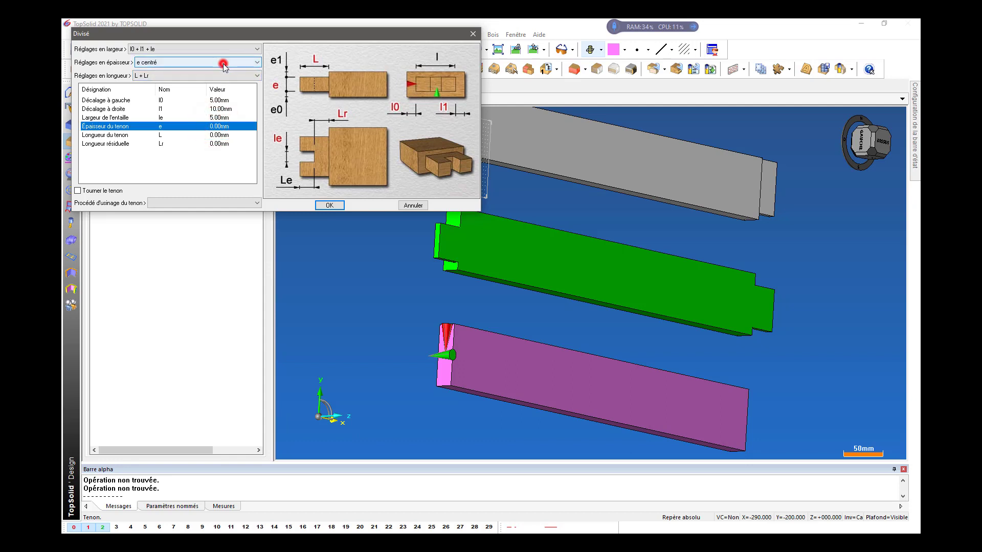
{"action": "left_click", "coordinate": [224, 64]}
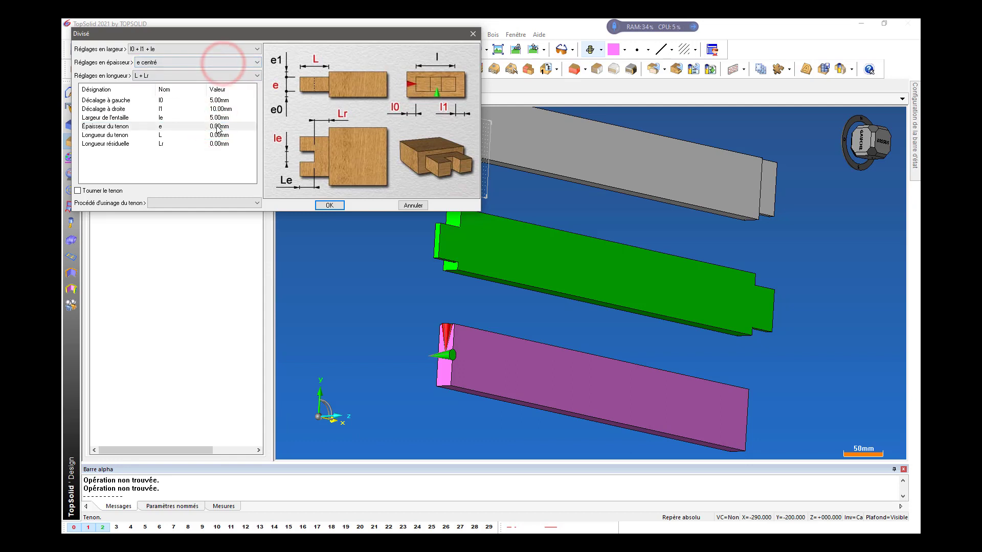
{"action": "left_click", "coordinate": [218, 127]}
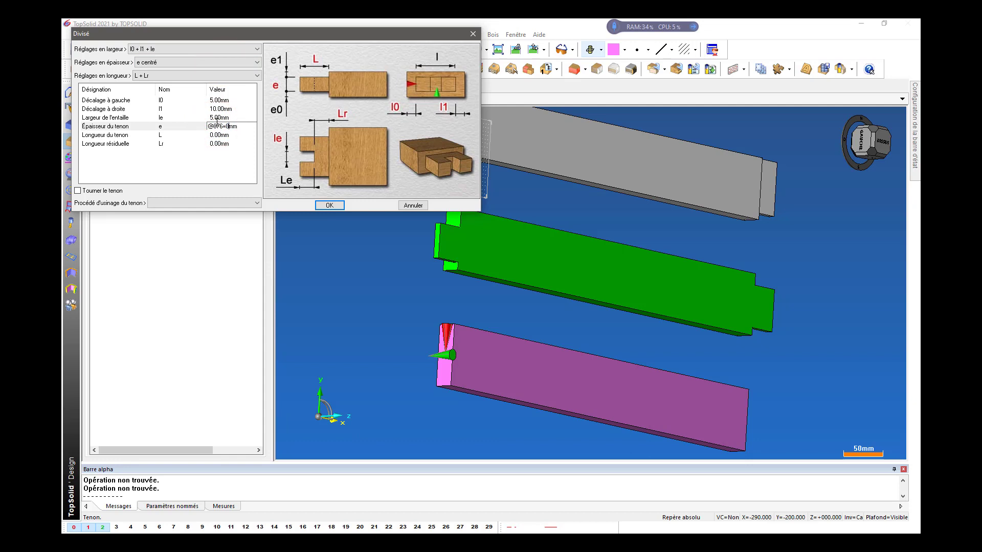
{"action": "key", "text": "Return"}
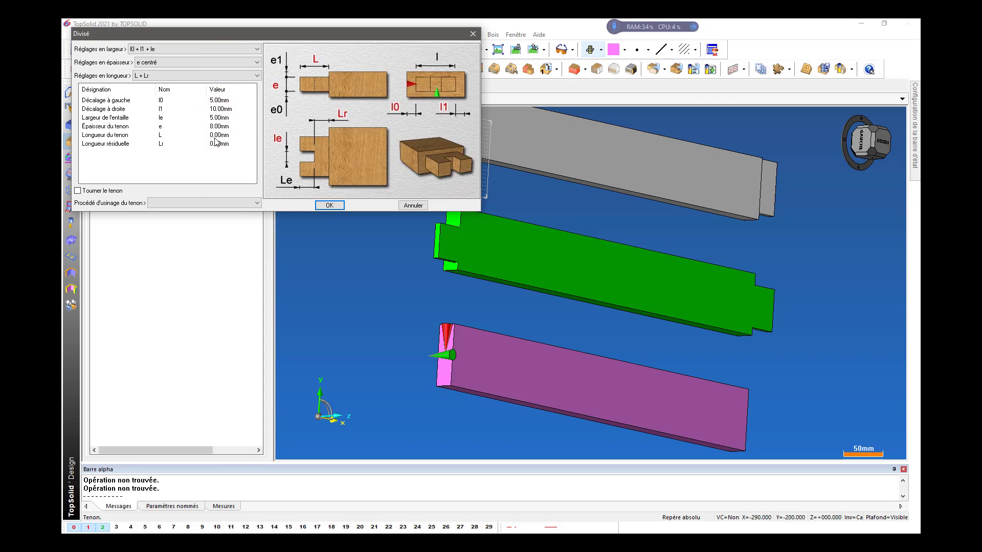
- Set the divided tenon's length L to 35 mm and its residual length Lr to 5 mm
{"action": "left_click", "coordinate": [214, 136]}
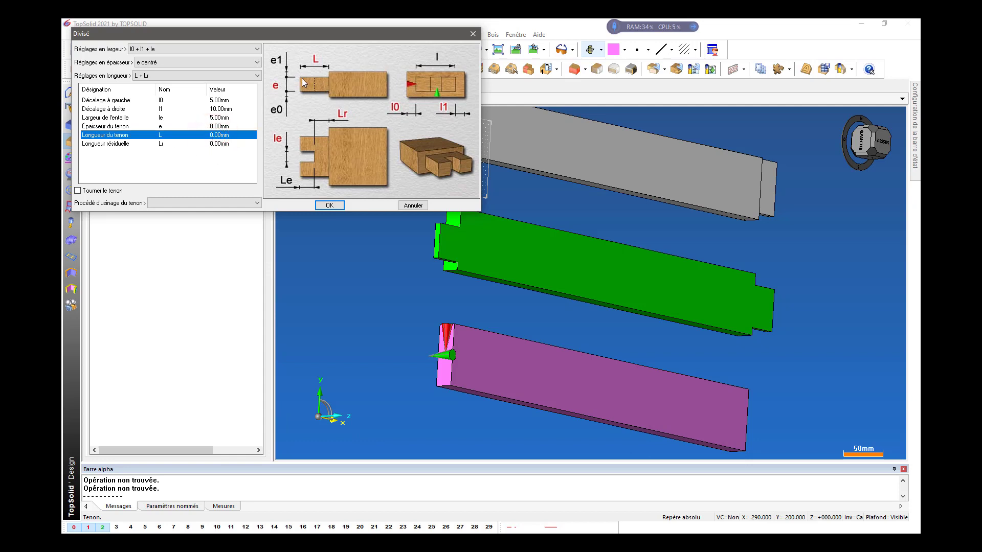
{"action": "double_click", "coordinate": [220, 135]}
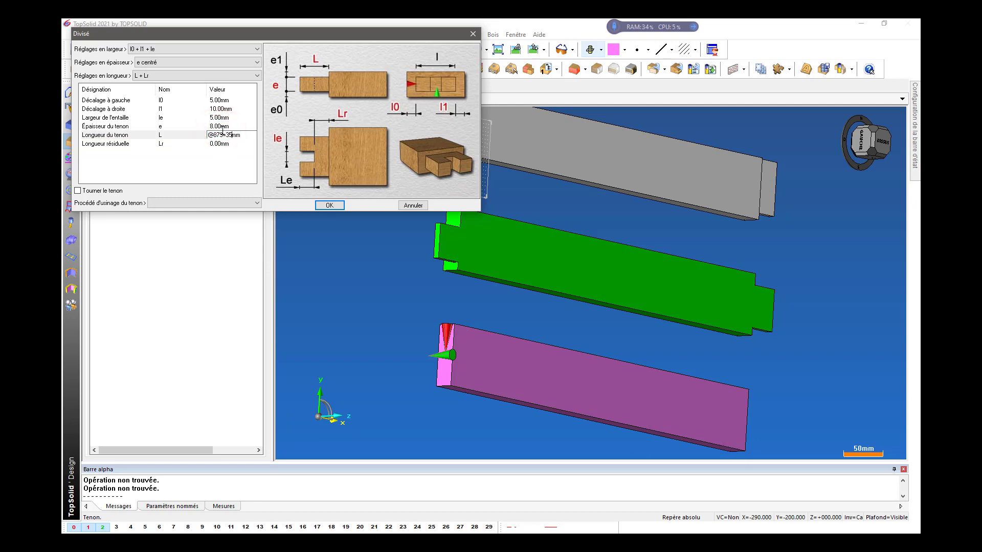
{"action": "key", "text": "Return"}
{"action": "left_click", "coordinate": [217, 145]}
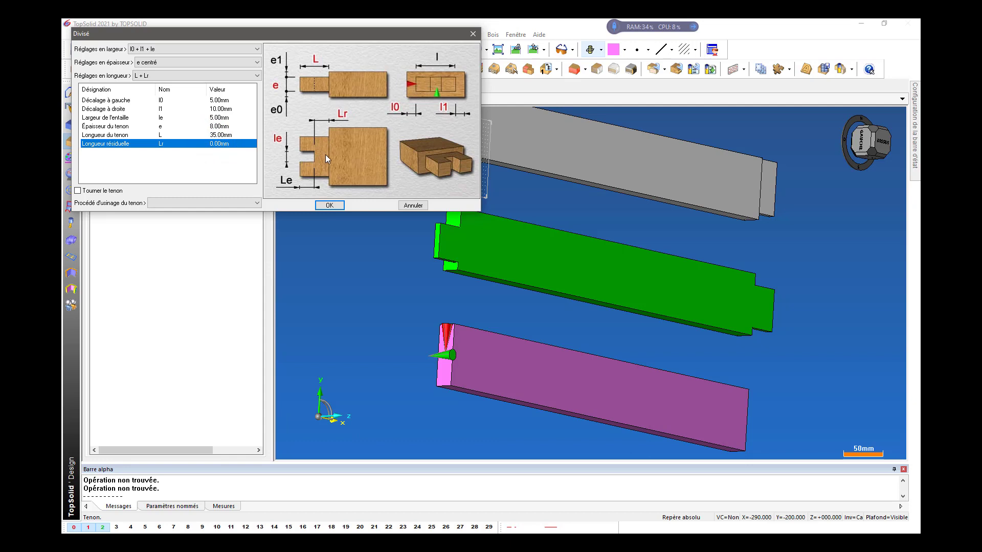
{"action": "left_click", "coordinate": [215, 145]}
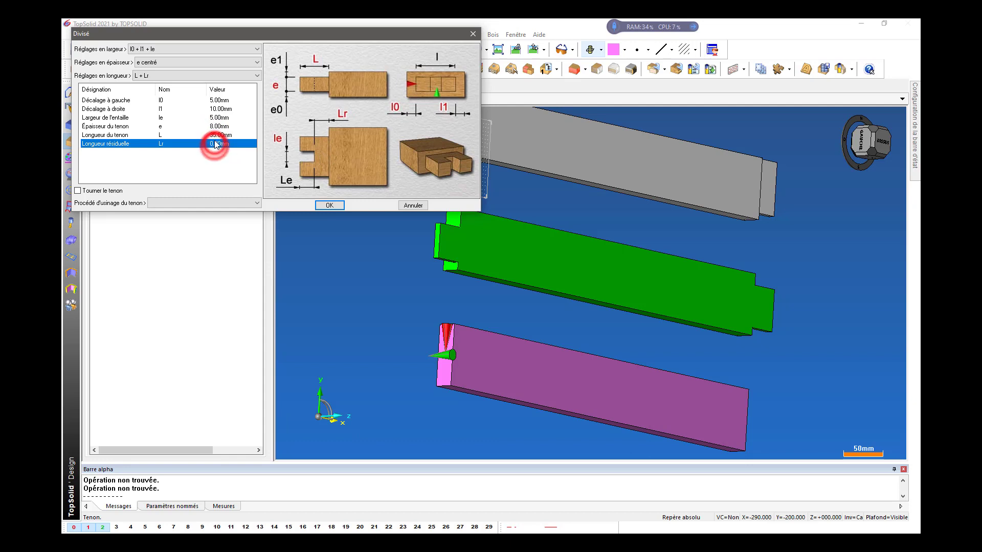
{"action": "left_click", "coordinate": [215, 144]}
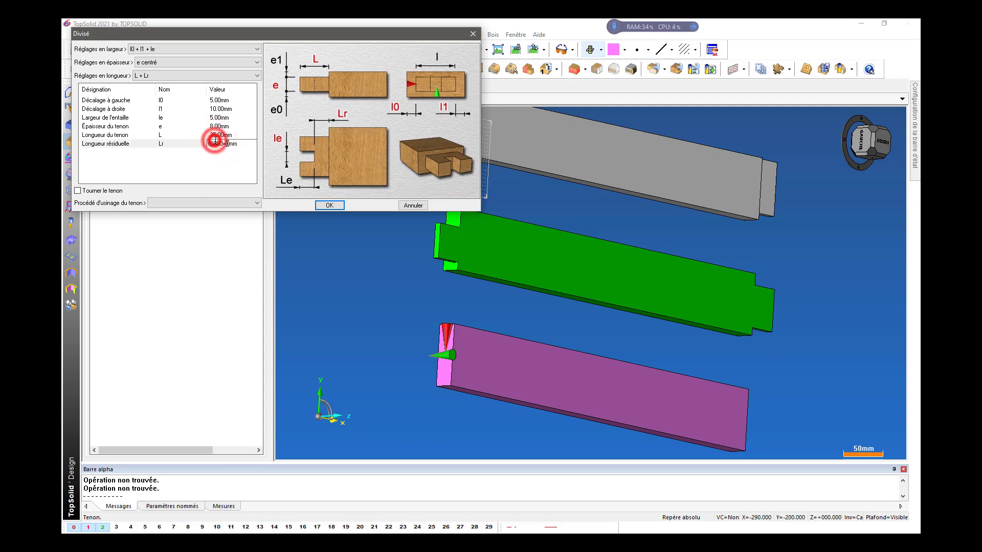
{"action": "type", "text": "5"}
{"action": "key", "text": "Return"}
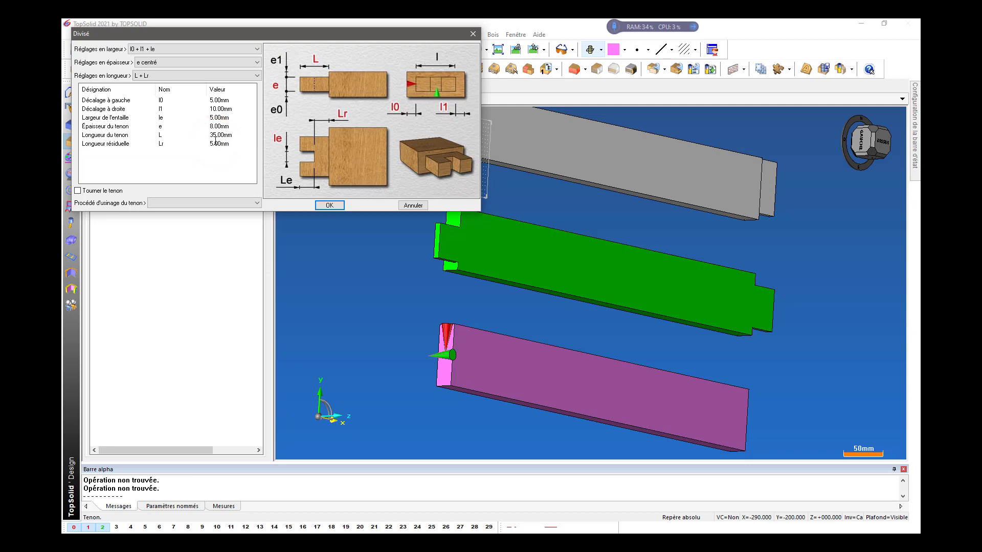
- Create the divided tenon on the pink part's end and propagate it to the opposite face
{"action": "left_click", "coordinate": [330, 206]}
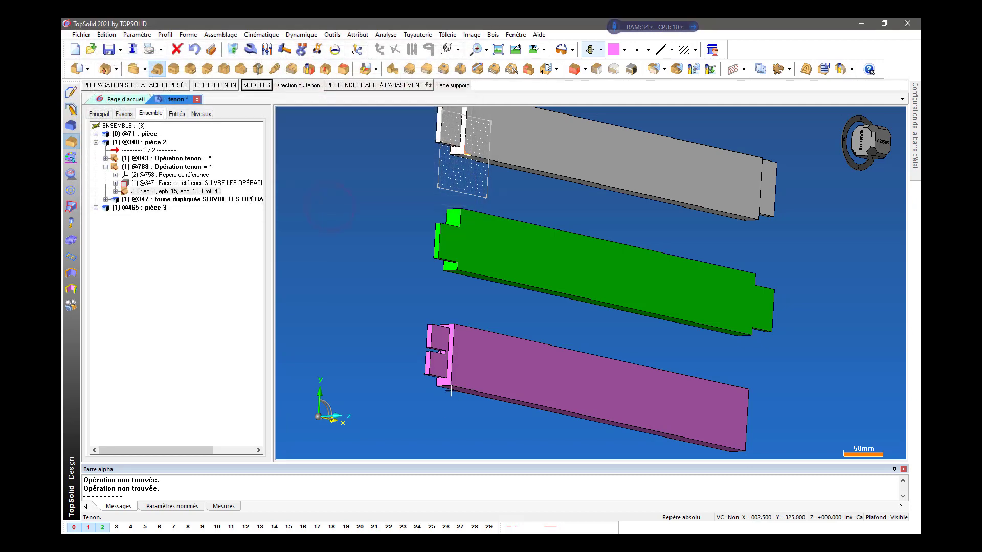
{"action": "scroll", "coordinate": [451, 391], "scroll_direction": "up", "scroll_amount": 2}
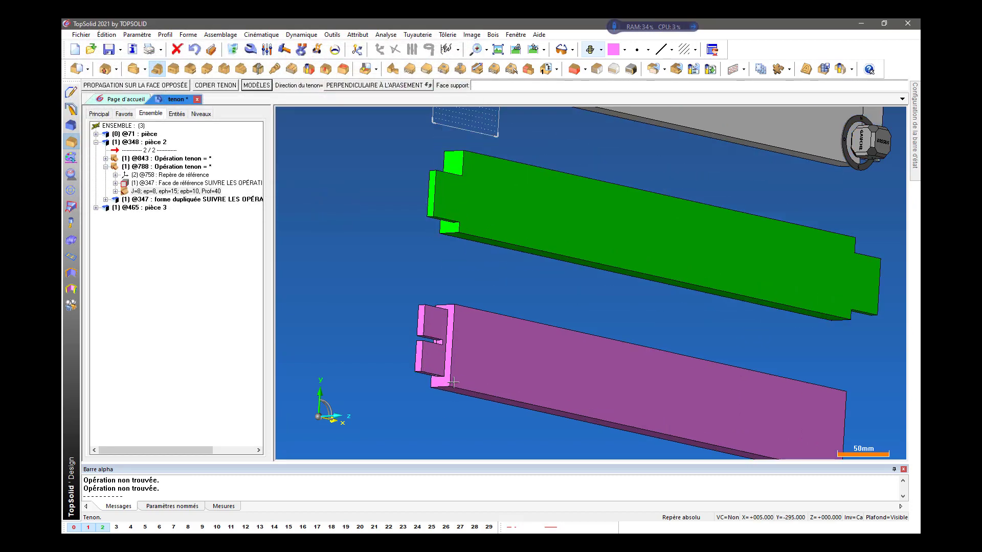
{"action": "left_click", "coordinate": [165, 86]}
{"action": "scroll", "coordinate": [447, 205], "scroll_direction": "down", "scroll_amount": 2}
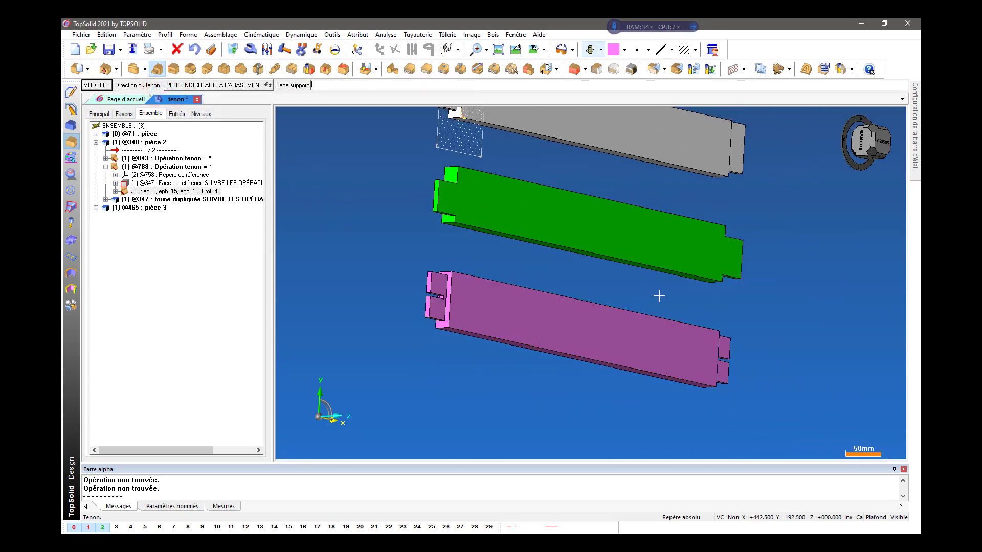
{"action": "middle_click_drag", "start_coordinate": [656, 291], "coordinate": [567, 304]}
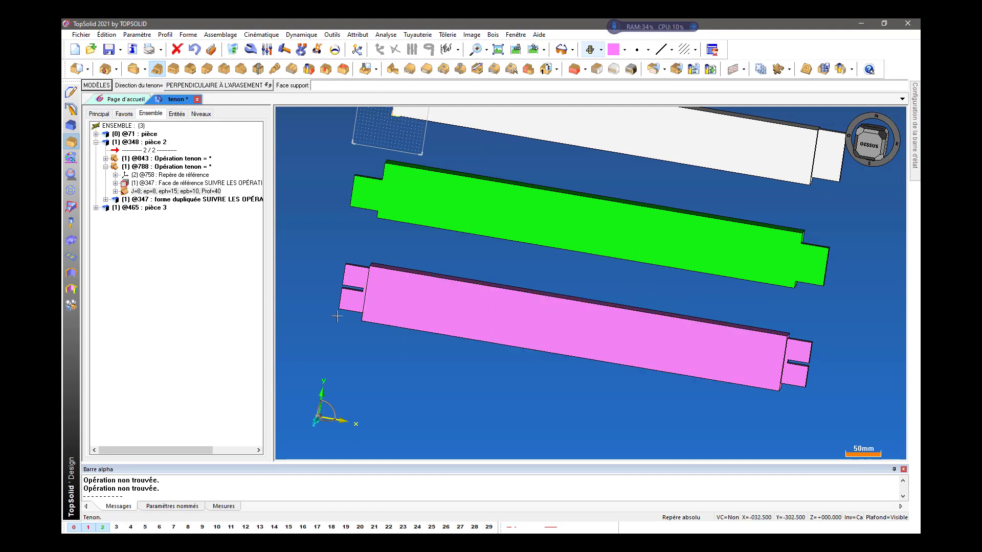
- Expand the pink part's divided tenon operation and set its notch width (Largeur de l'entaille) to 10 mm
{"action": "scroll", "coordinate": [335, 309], "scroll_direction": "up", "scroll_amount": 2}
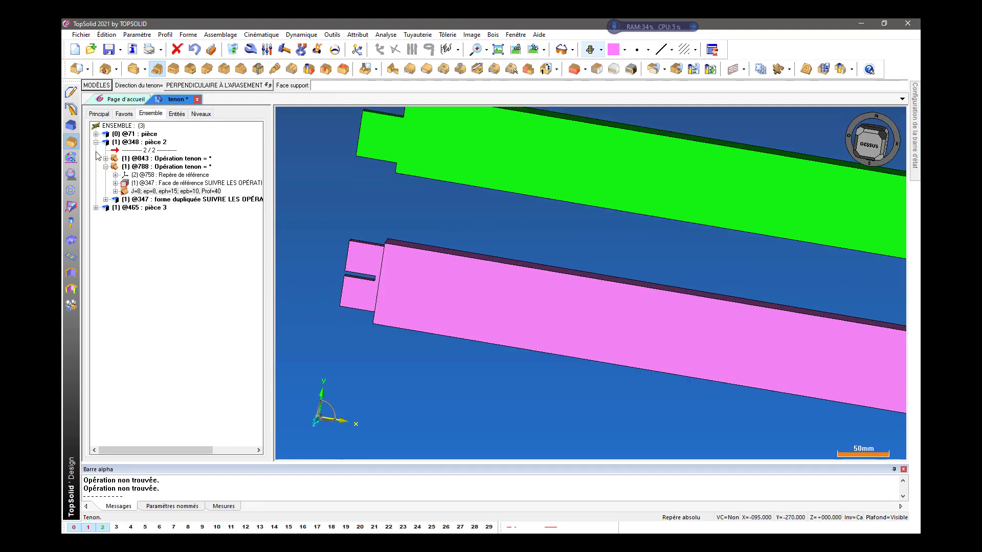
{"action": "left_click", "coordinate": [96, 208]}
{"action": "left_click", "coordinate": [105, 224]}
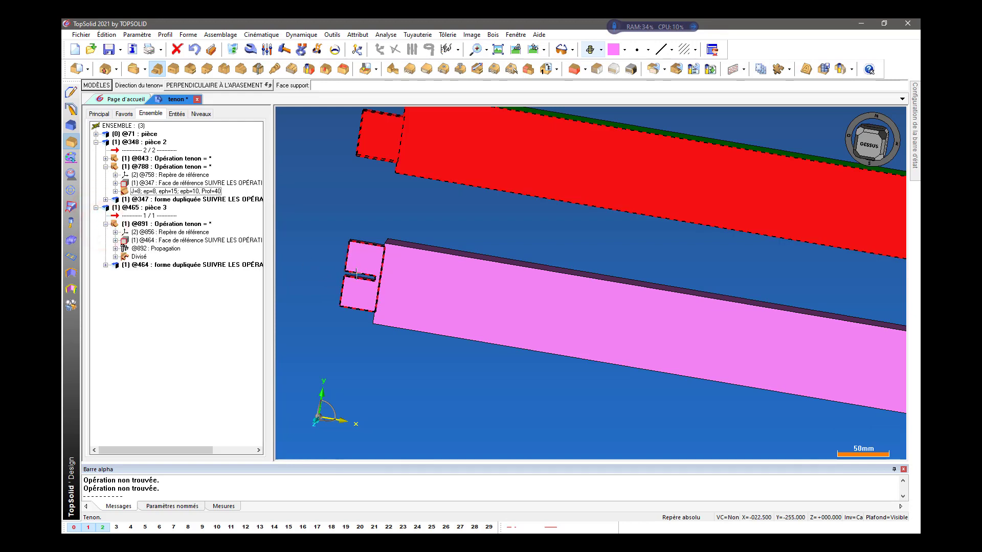
{"action": "left_click", "coordinate": [116, 257]}
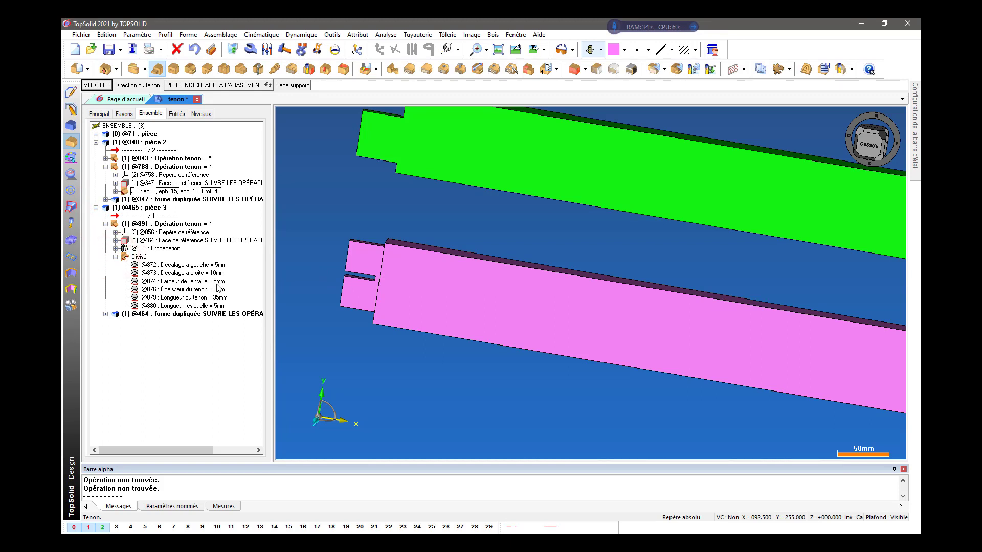
{"action": "double_click", "coordinate": [215, 282]}
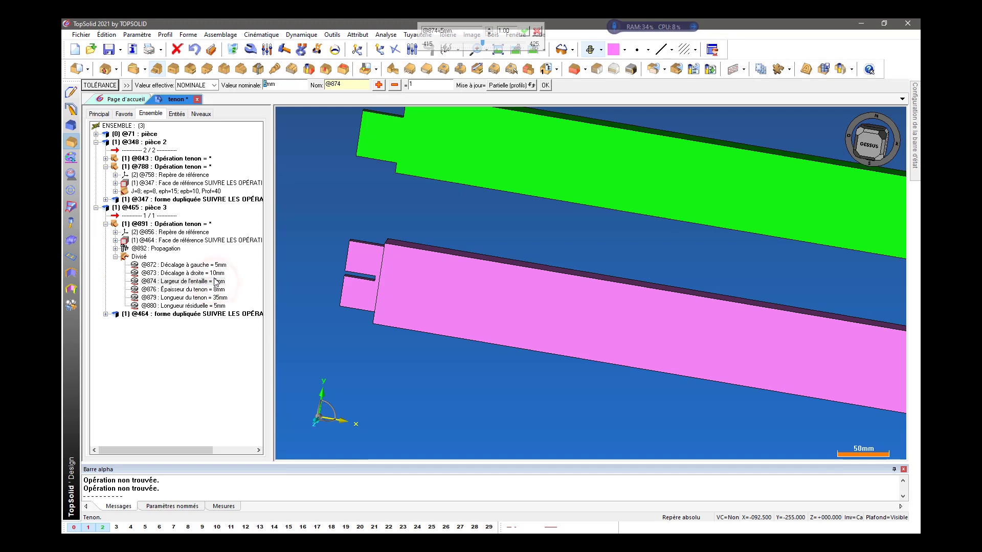
{"action": "key", "text": "Return"}
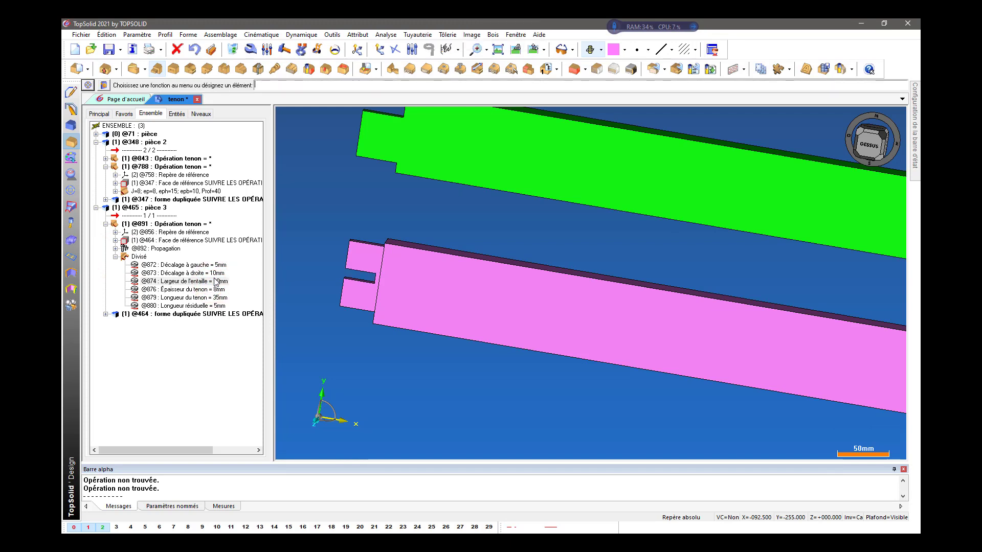
- Set the pink part's tenon length (Longueur du tenon) to 30 mm
{"action": "double_click", "coordinate": [219, 298]}
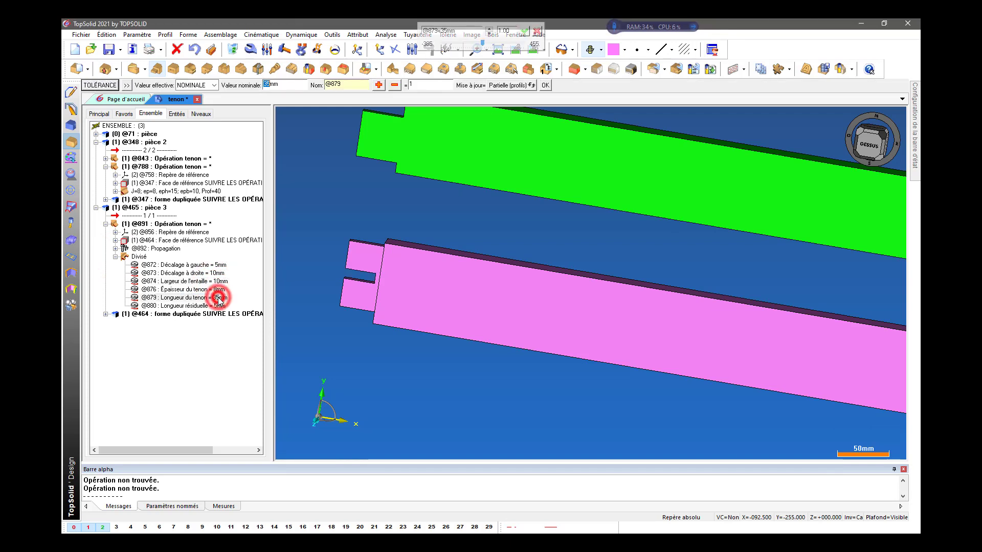
{"action": "type", "text": "0"}
{"action": "key", "text": "Return"}
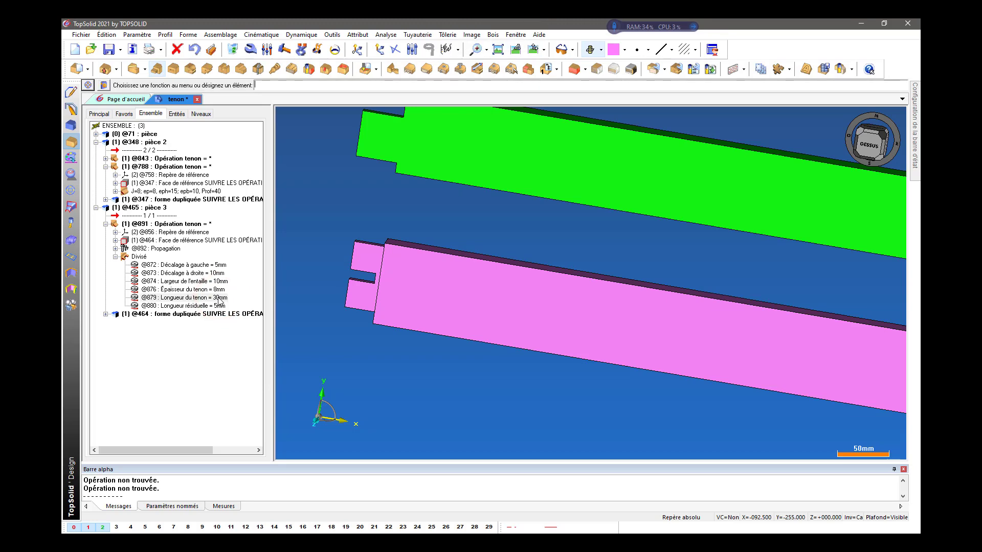
- Examine the tenons at both ends of the three parts from above and from oblique side views
{"action": "scroll", "coordinate": [443, 250], "scroll_direction": "down", "scroll_amount": 2}
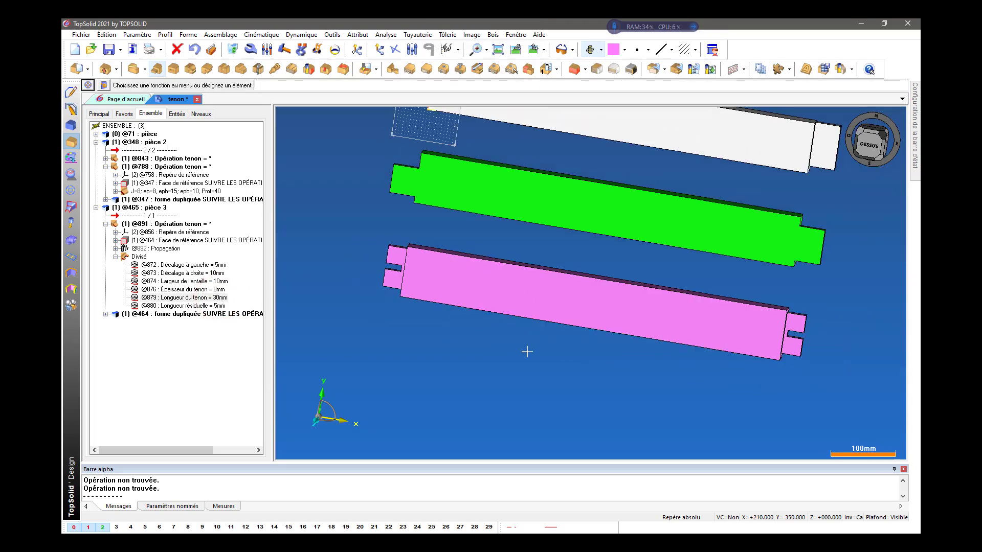
{"action": "middle_click_drag", "start_coordinate": [484, 388], "coordinate": [537, 312]}
{"action": "left_click", "coordinate": [871, 144]}
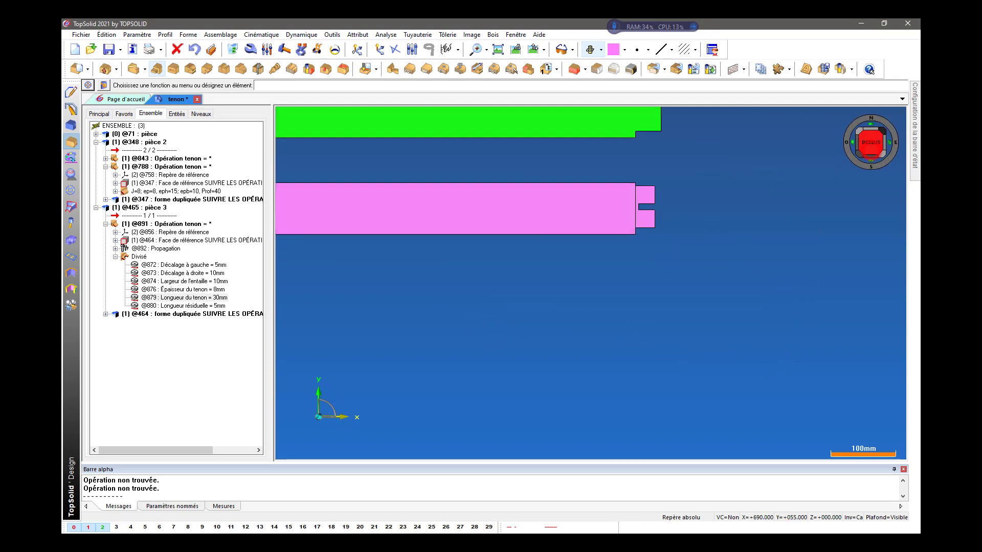
{"action": "scroll", "coordinate": [774, 322], "scroll_direction": "down", "scroll_amount": 2}
{"action": "scroll", "coordinate": [569, 309], "scroll_direction": "down", "scroll_amount": 1}
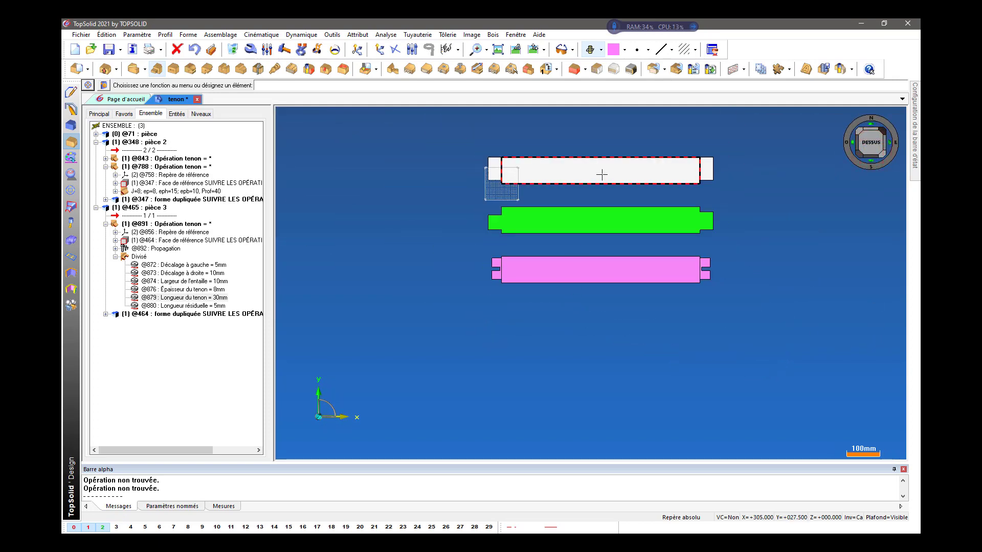
{"action": "scroll", "coordinate": [601, 173], "scroll_direction": "up", "scroll_amount": 1}
{"action": "middle_click_drag", "start_coordinate": [520, 140], "coordinate": [652, 148]}
{"action": "scroll", "coordinate": [562, 154], "scroll_direction": "up", "scroll_amount": 3}
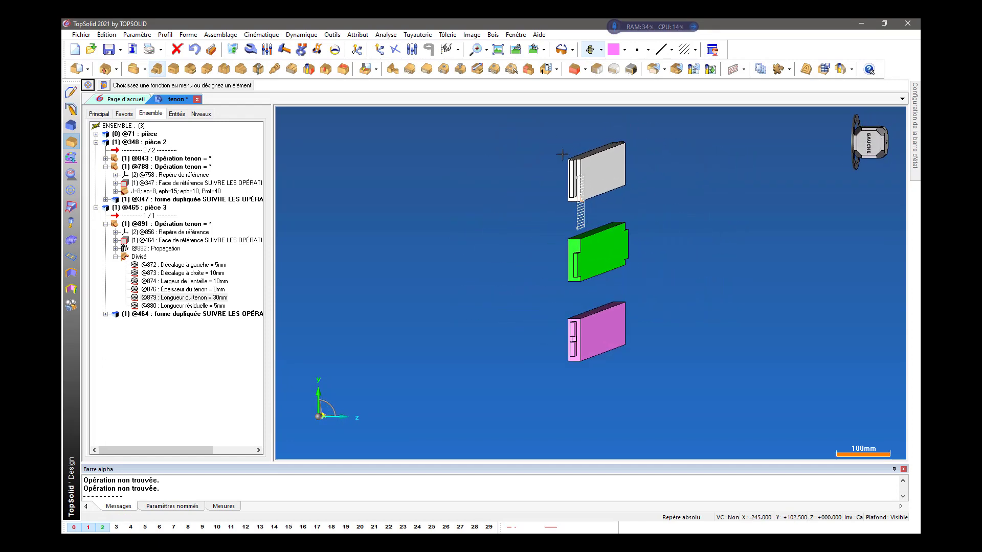
{"action": "scroll", "coordinate": [563, 154], "scroll_direction": "down", "scroll_amount": 3}
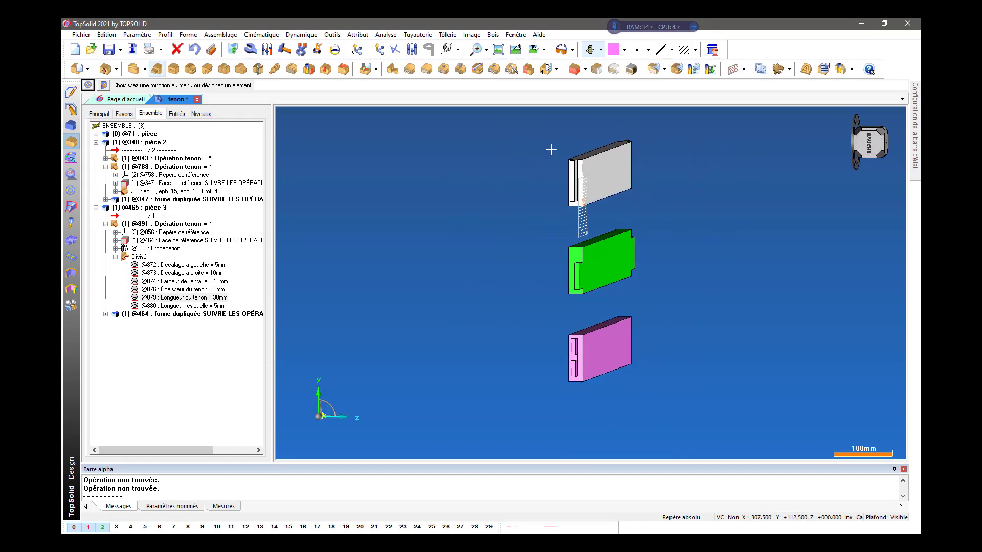
{"action": "middle_click_drag", "start_coordinate": [557, 189], "coordinate": [559, 192]}
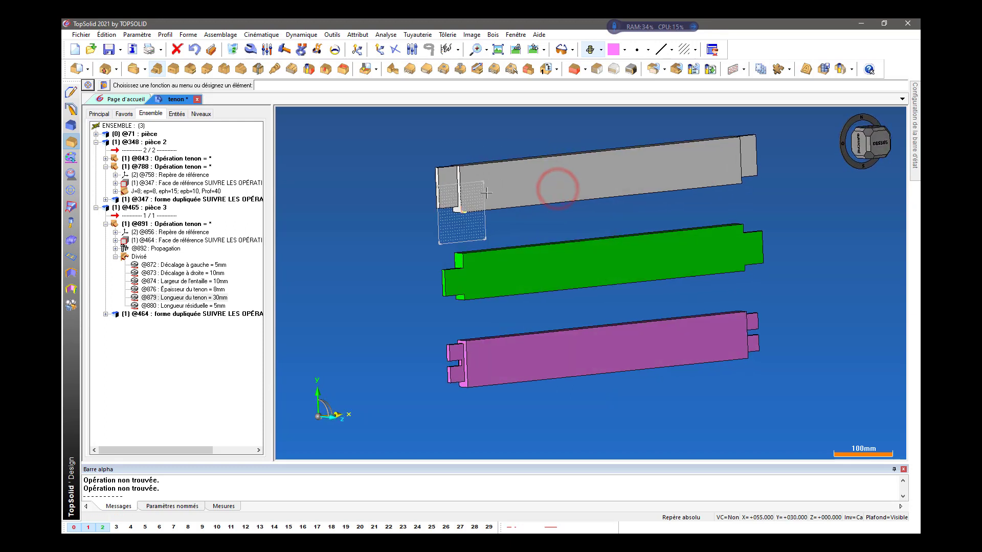